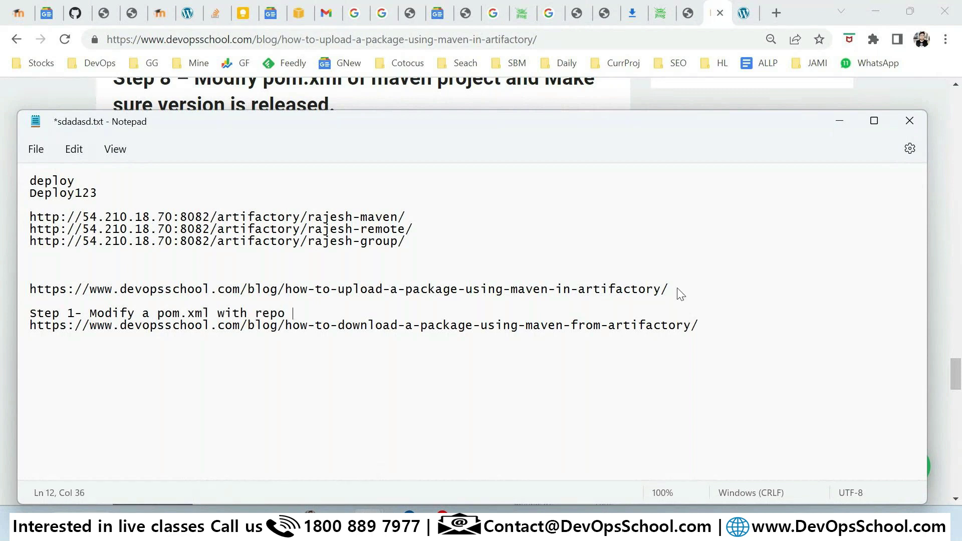
- Finish the Step 1 note with "location" and add the line "Step 2 - Modify a setting.xml with access of articatory" below it
{"action": "type", "text": "location"}
{"action": "key", "text": "Return"}
{"action": "type", "text": "Step 2 - Modigfy"}
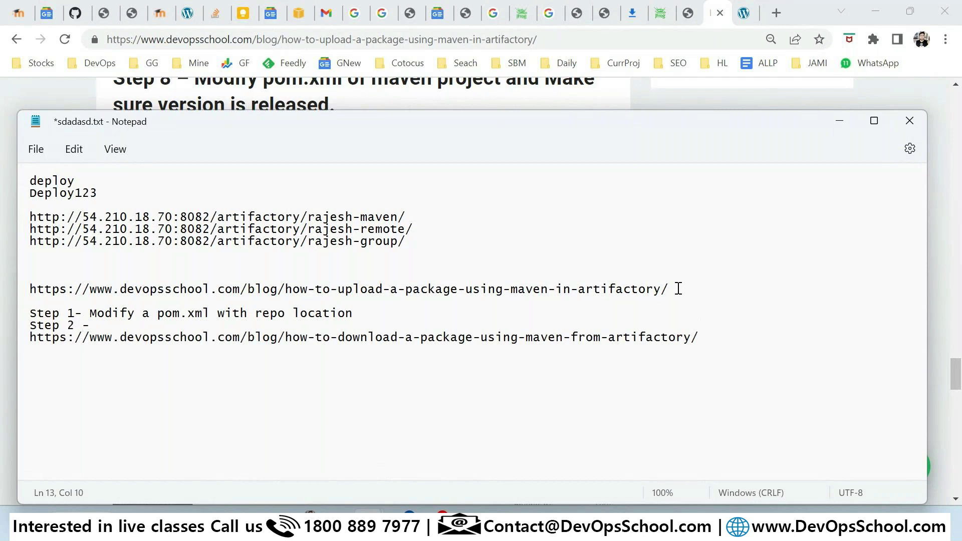
{"action": "key", "text": "BackSpace"}
{"action": "key", "text": "BackSpace"}
{"action": "key", "text": "BackSpace"}
{"action": "type", "text": "fy a ser"}
{"action": "key", "text": "BackSpace"}
{"action": "type", "text": "tting.xml with "}
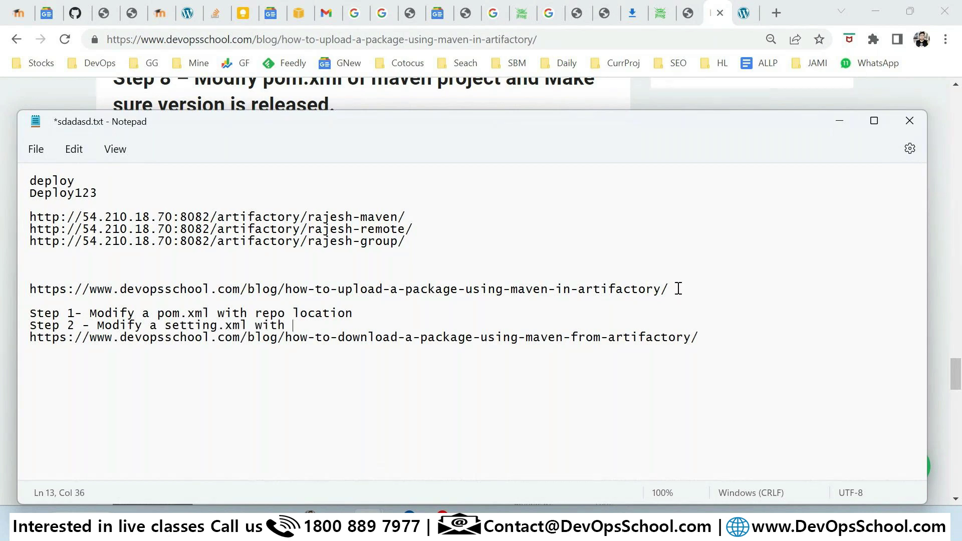
{"action": "type", "text": "access of articatory"}
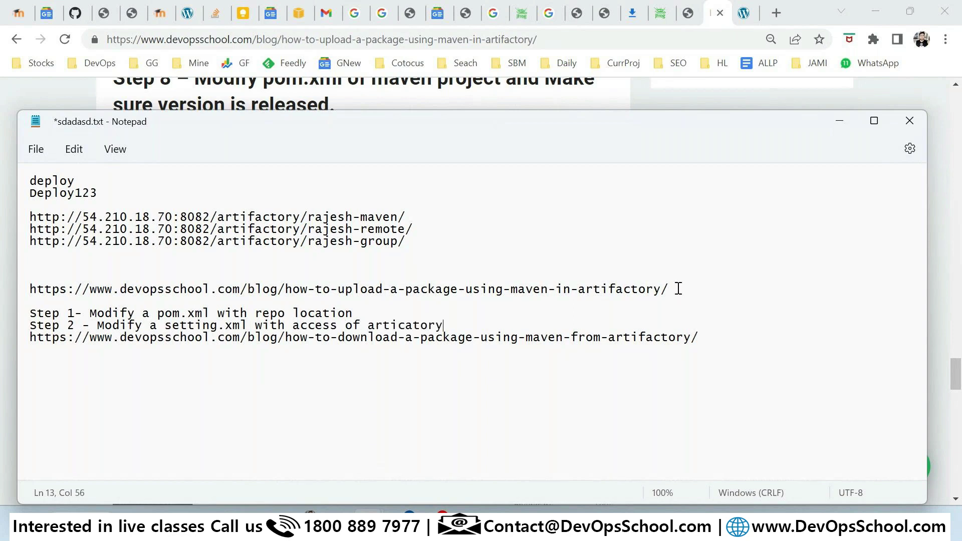
- Add the line "Step 3 - mvn deploy" followed by a blank line to the notes and save the file
{"action": "key", "text": "Return"}
{"action": "type", "text": "Step"}
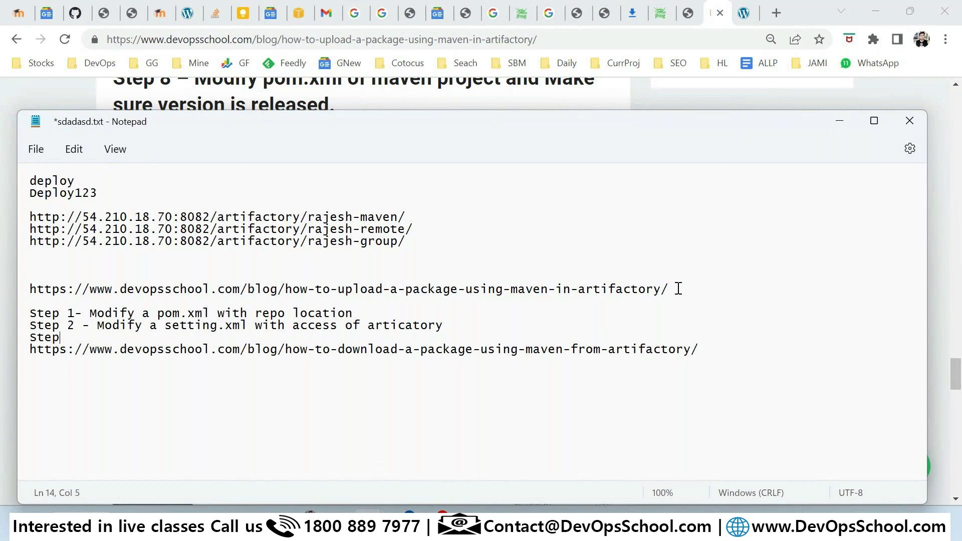
{"action": "type", "text": " 3 - mvn deploy"}
{"action": "key", "text": "Return"}
{"action": "key", "text": "ctrl+s"}
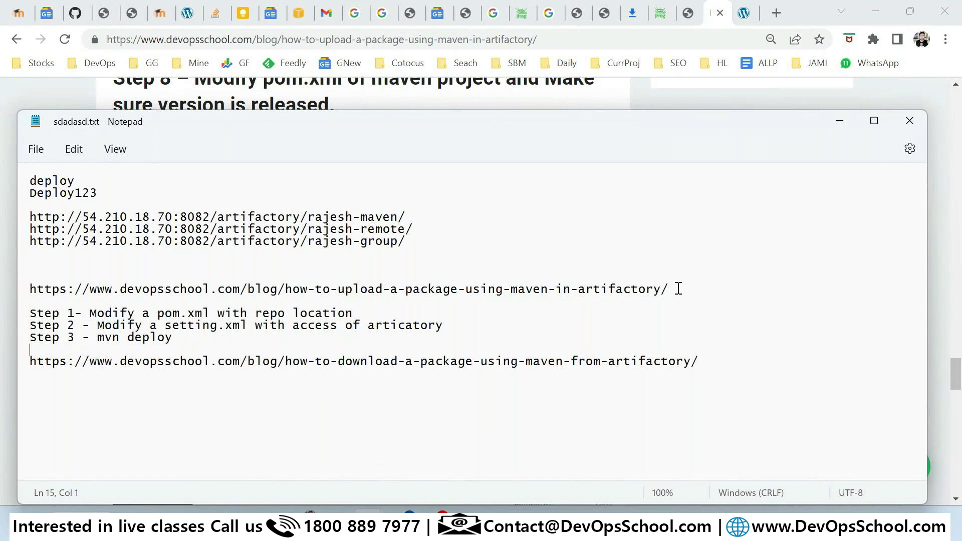
- Compare the three noted steps with the blog's sections on modifying pom.xml, modifying settings.xml and running mvn deploy
{"action": "left_click_drag", "start_coordinate": [176, 301], "coordinate": [231, 350]}
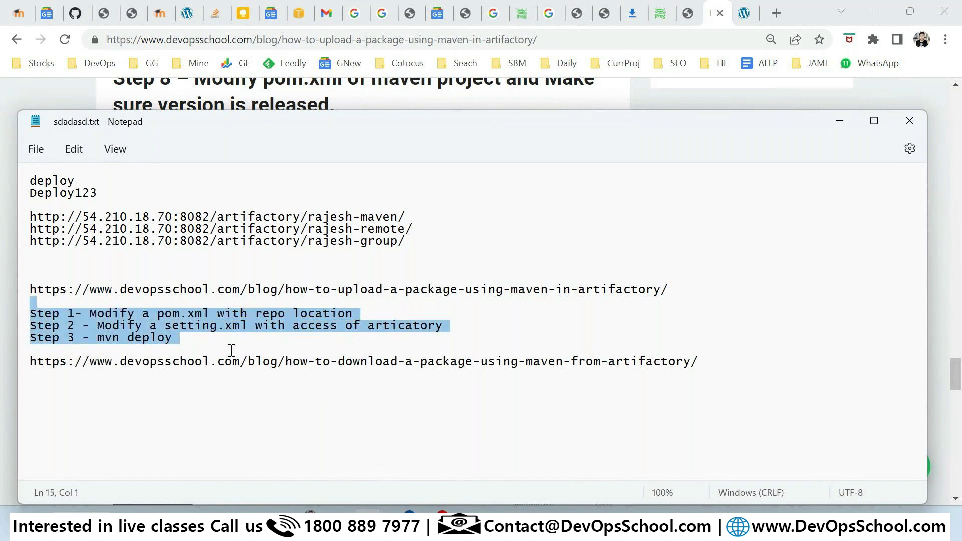
{"action": "left_click", "coordinate": [208, 352]}
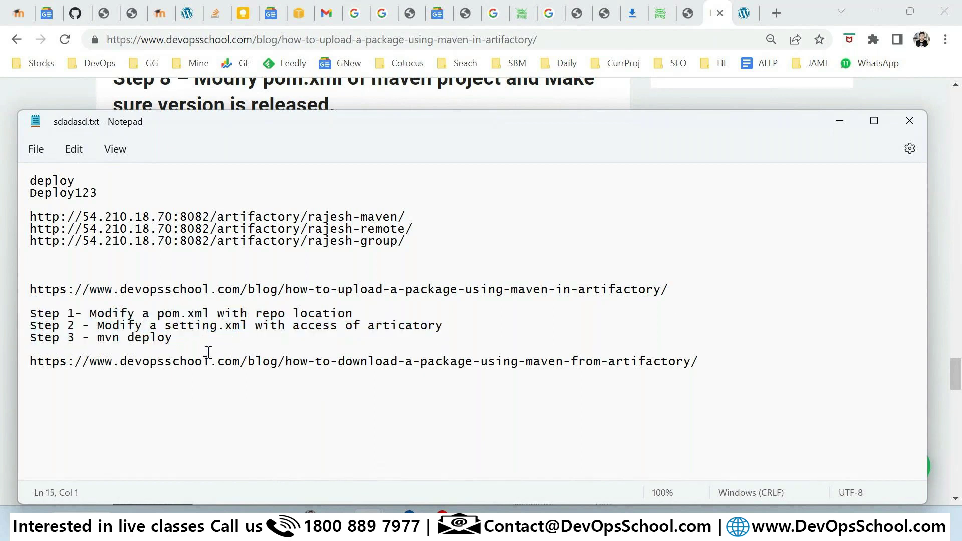
{"action": "left_click_drag", "start_coordinate": [208, 352], "coordinate": [3, 314]}
{"action": "key", "text": "alt+Tab"}
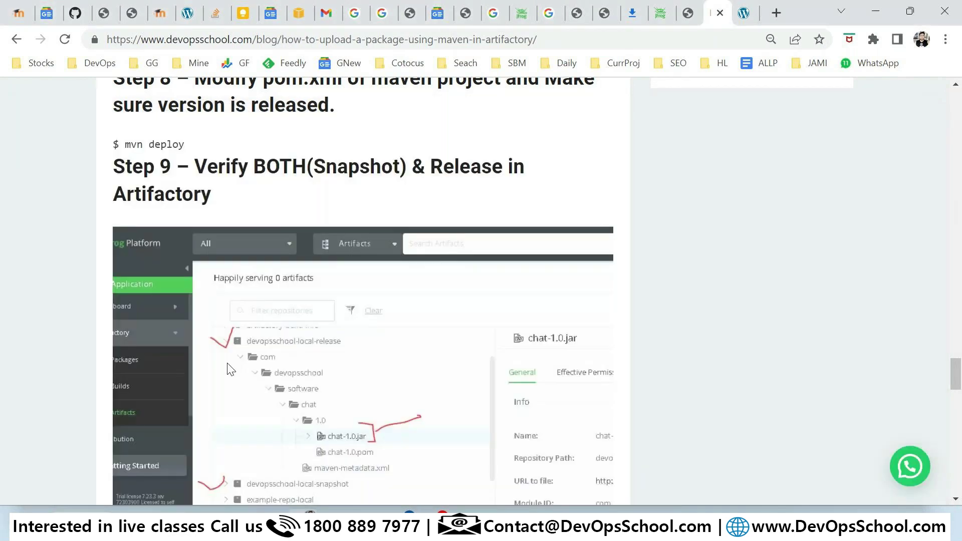
{"action": "scroll", "coordinate": [230, 370], "scroll_direction": "up", "scroll_amount": 4}
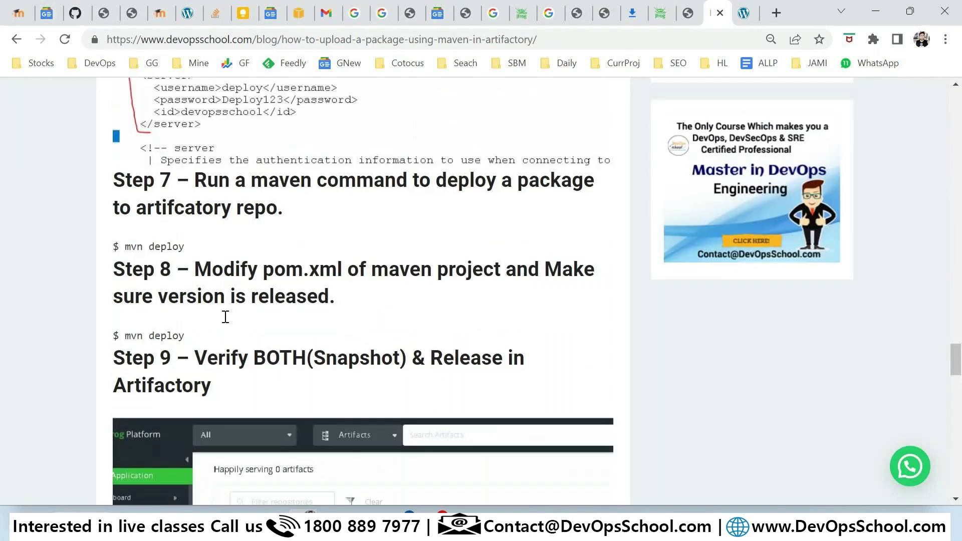
{"action": "scroll", "coordinate": [225, 317], "scroll_direction": "up", "scroll_amount": 8}
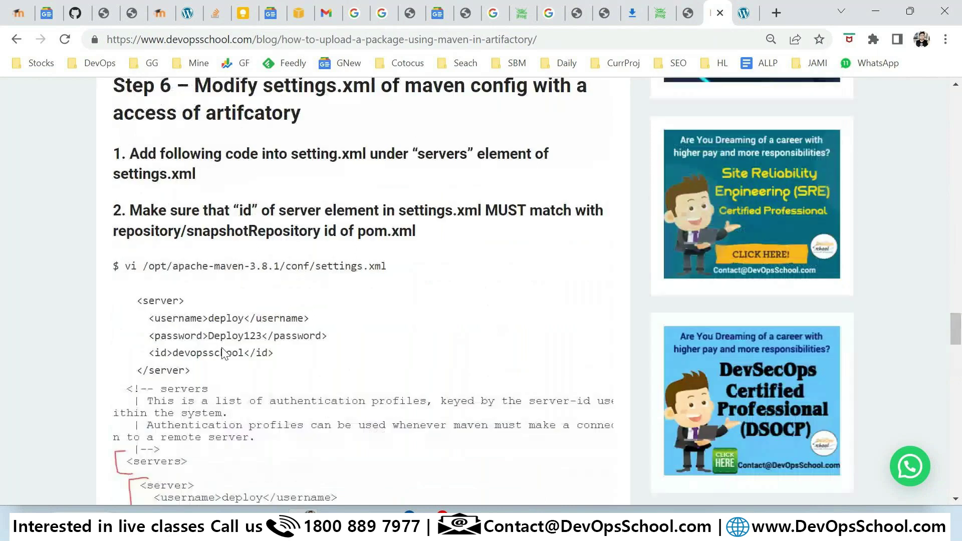
{"action": "scroll", "coordinate": [223, 354], "scroll_direction": "up", "scroll_amount": 10}
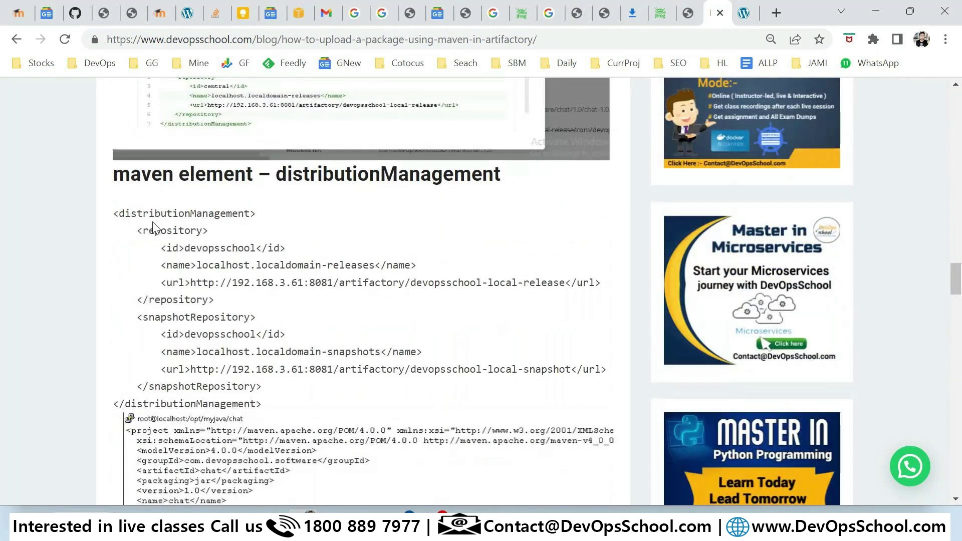
{"action": "scroll", "coordinate": [190, 220], "scroll_direction": "up", "scroll_amount": 7}
{"action": "left_click_drag", "start_coordinate": [195, 210], "coordinate": [332, 241]}
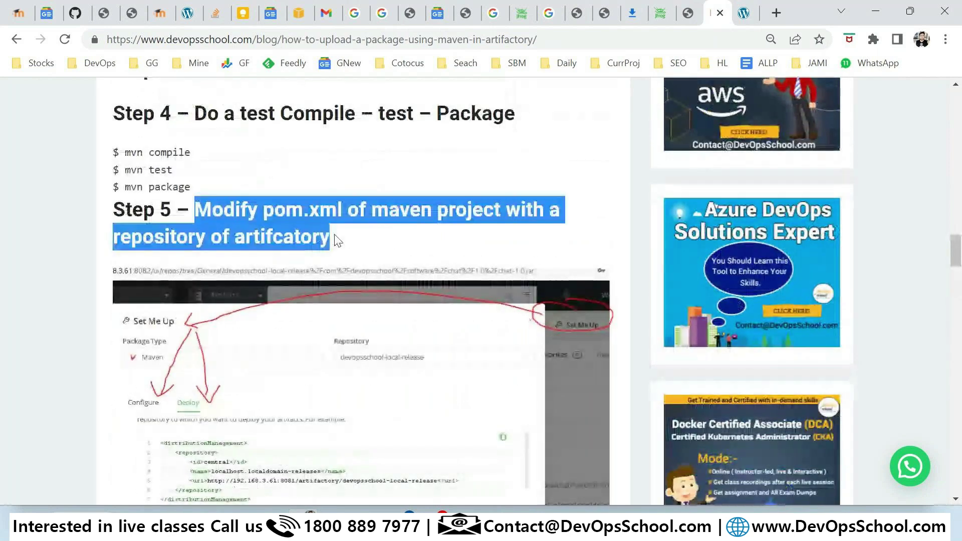
{"action": "scroll", "coordinate": [264, 292], "scroll_direction": "down", "scroll_amount": 3}
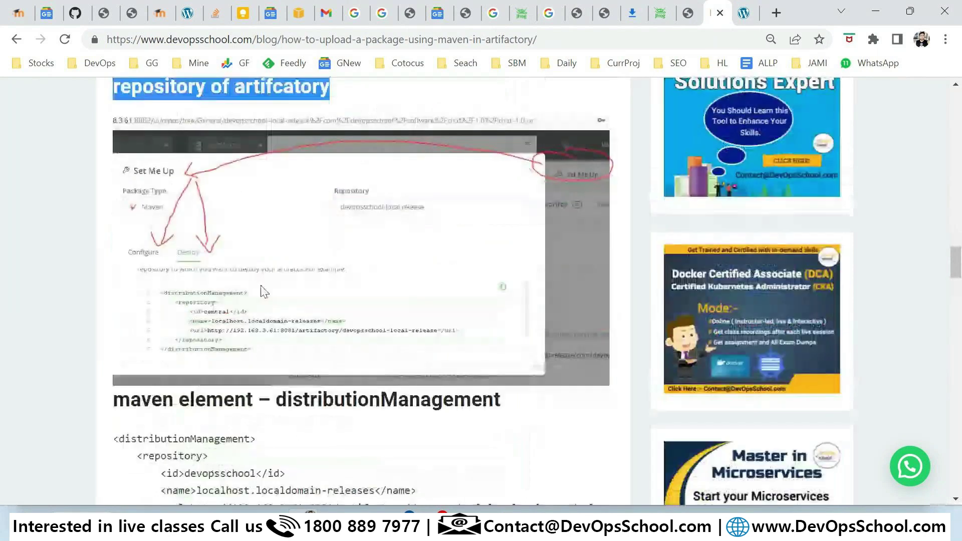
{"action": "scroll", "coordinate": [264, 293], "scroll_direction": "down", "scroll_amount": 16}
{"action": "left_click_drag", "start_coordinate": [196, 240], "coordinate": [405, 238]}
{"action": "scroll", "coordinate": [278, 259], "scroll_direction": "down", "scroll_amount": 3}
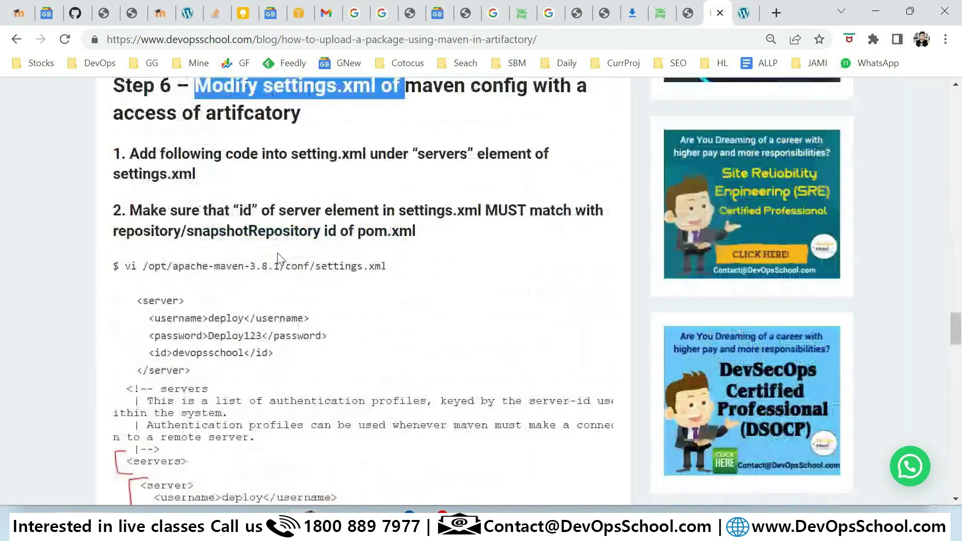
{"action": "scroll", "coordinate": [284, 290], "scroll_direction": "down", "scroll_amount": 7}
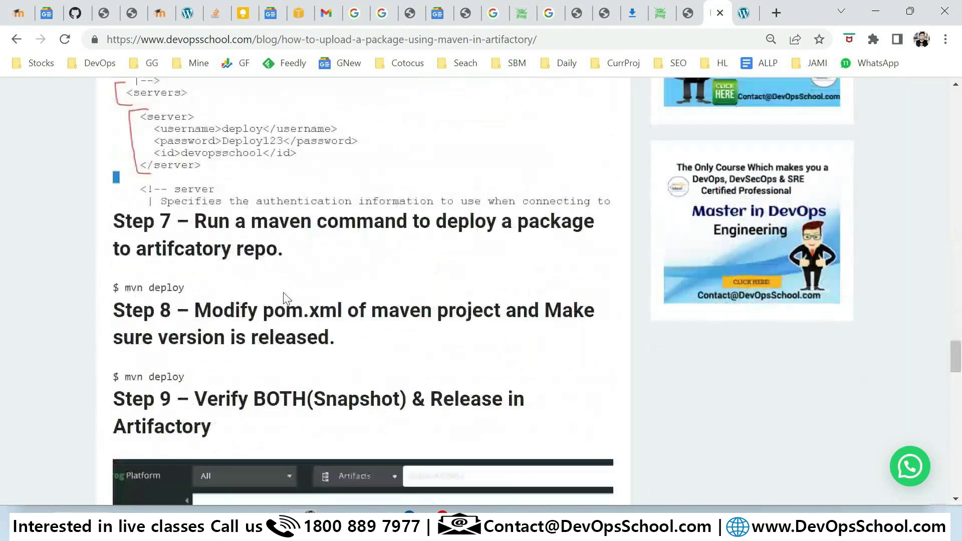
{"action": "left_click_drag", "start_coordinate": [179, 282], "coordinate": [112, 216]}
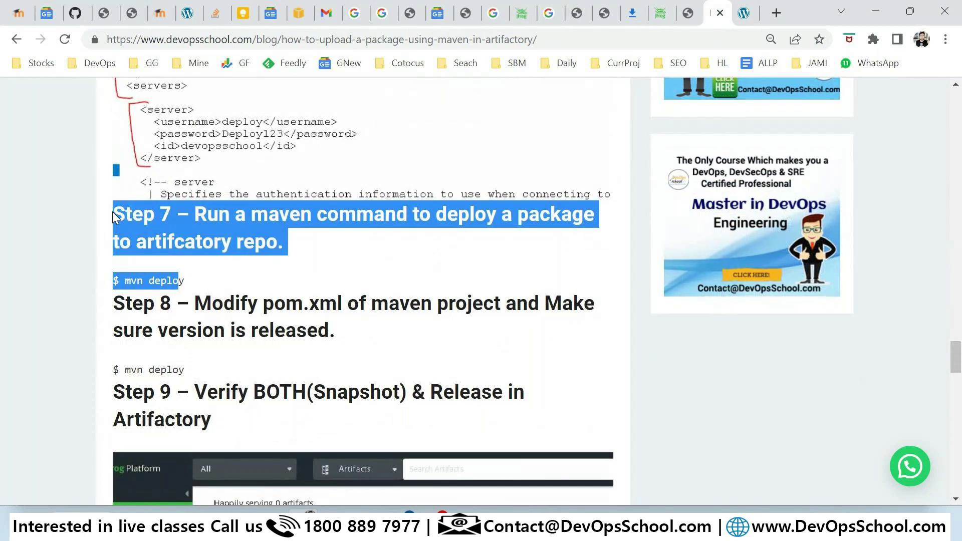
{"action": "key", "text": "alt+Tab"}
{"action": "left_click", "coordinate": [270, 325]}
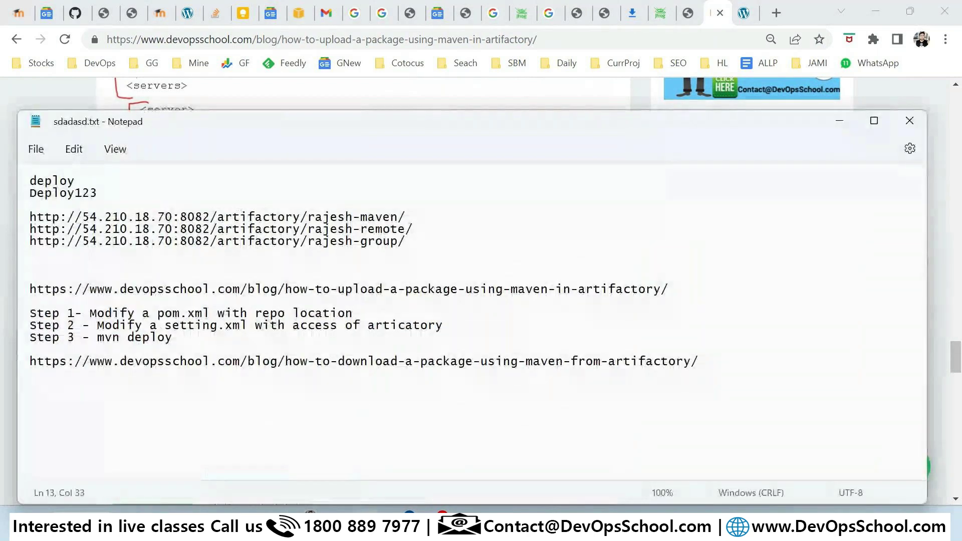
- Switch to the Downloads window of File Explorer and go to the workspace folder on drive C
{"action": "mouse_move", "coordinate": [238, 492]}
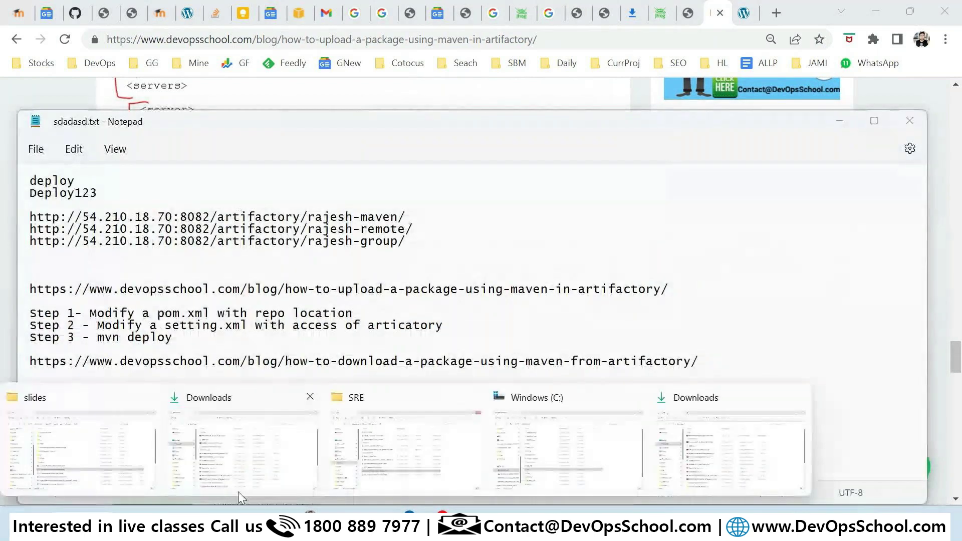
{"action": "left_click", "coordinate": [683, 474]}
{"action": "scroll", "coordinate": [82, 430], "scroll_direction": "down", "scroll_amount": 5}
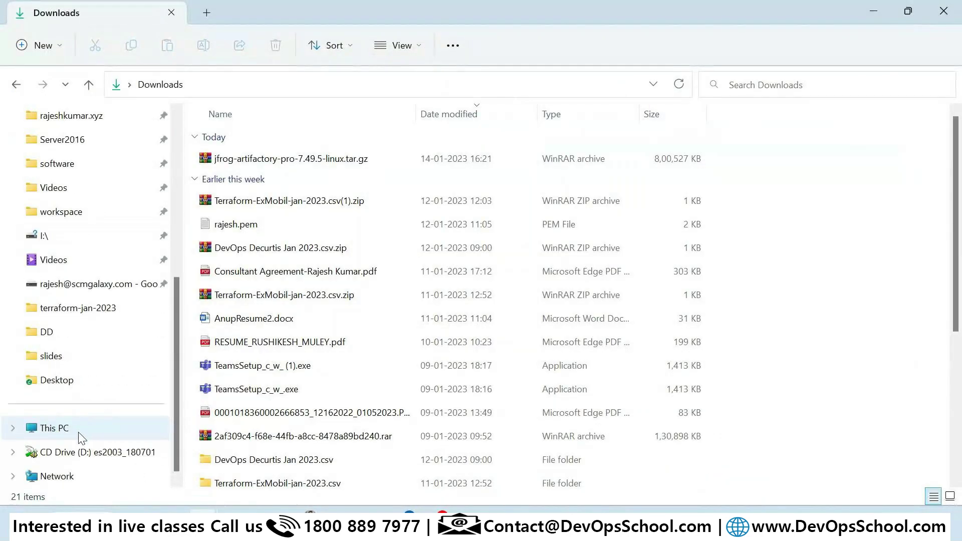
{"action": "left_click", "coordinate": [100, 308]}
{"action": "left_click", "coordinate": [330, 93]}
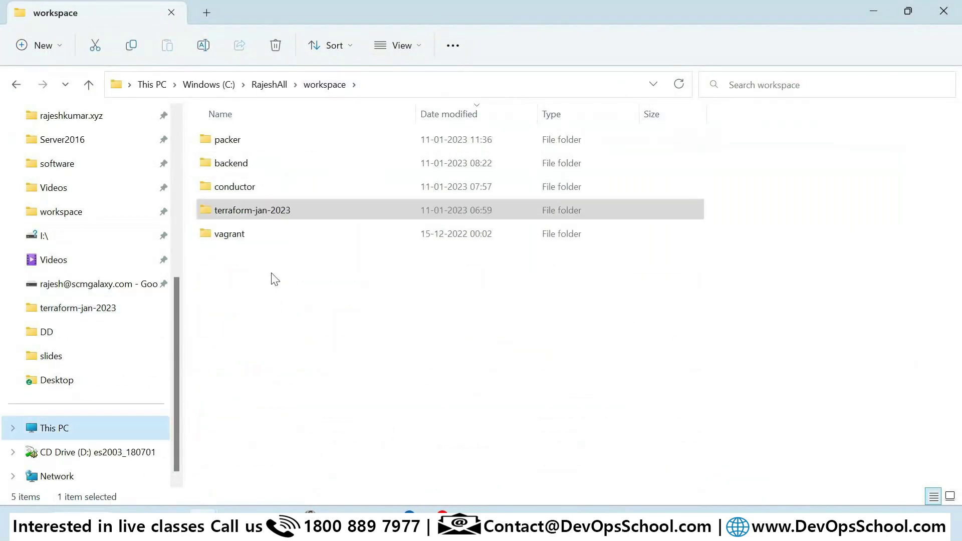
{"action": "left_click", "coordinate": [241, 242]}
{"action": "left_click", "coordinate": [410, 316]}
- Create a new folder named maven in the workspace folder
{"action": "right_click", "coordinate": [331, 320]}
{"action": "mouse_move", "coordinate": [384, 233]}
{"action": "left_click", "coordinate": [569, 40]}
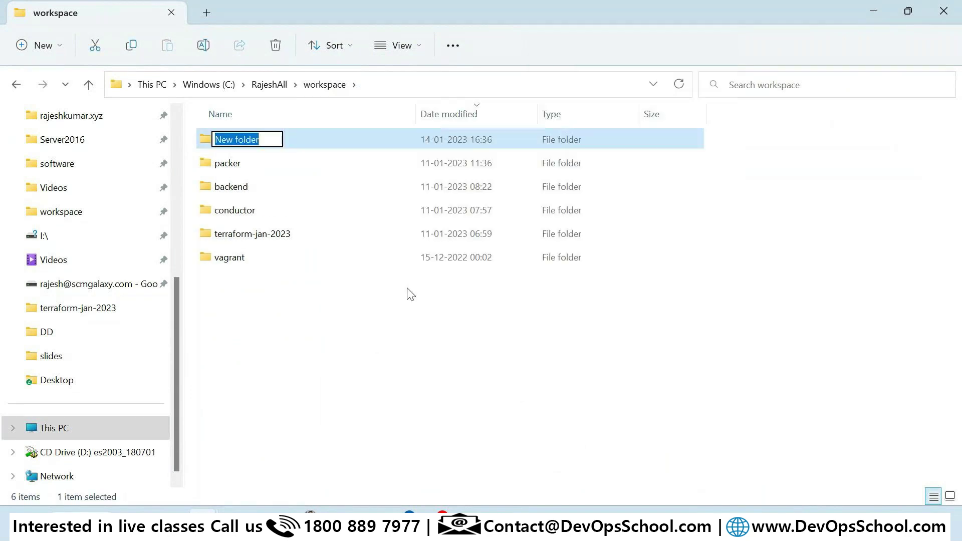
{"action": "type", "text": "maven"}
{"action": "key", "text": "Return"}
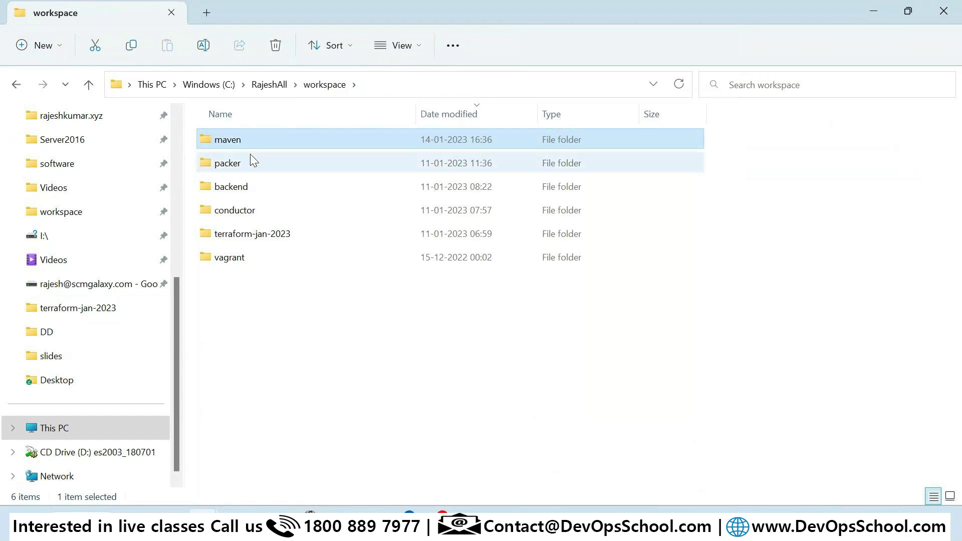
- Open the maven folder and launch a cmd command prompt in that location
{"action": "double_click", "coordinate": [227, 141]}
{"action": "right_click", "coordinate": [337, 222]}
{"action": "left_click", "coordinate": [431, 84]}
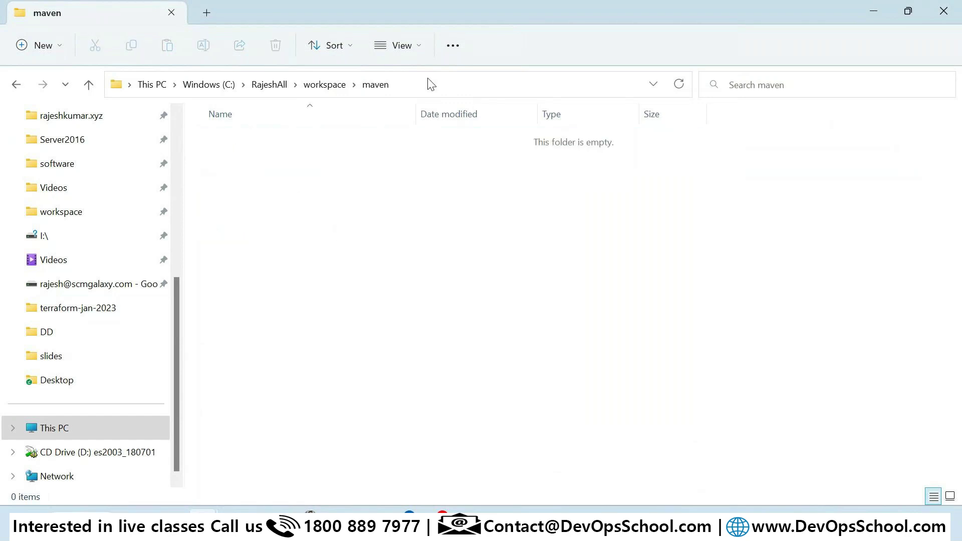
{"action": "left_click", "coordinate": [431, 84]}
{"action": "type", "text": "cmd"}
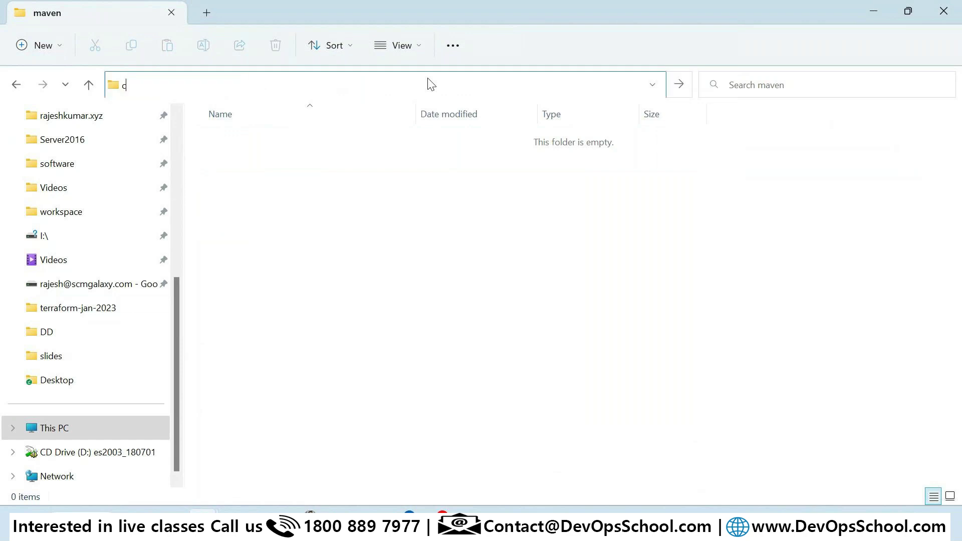
{"action": "key", "text": "Return"}
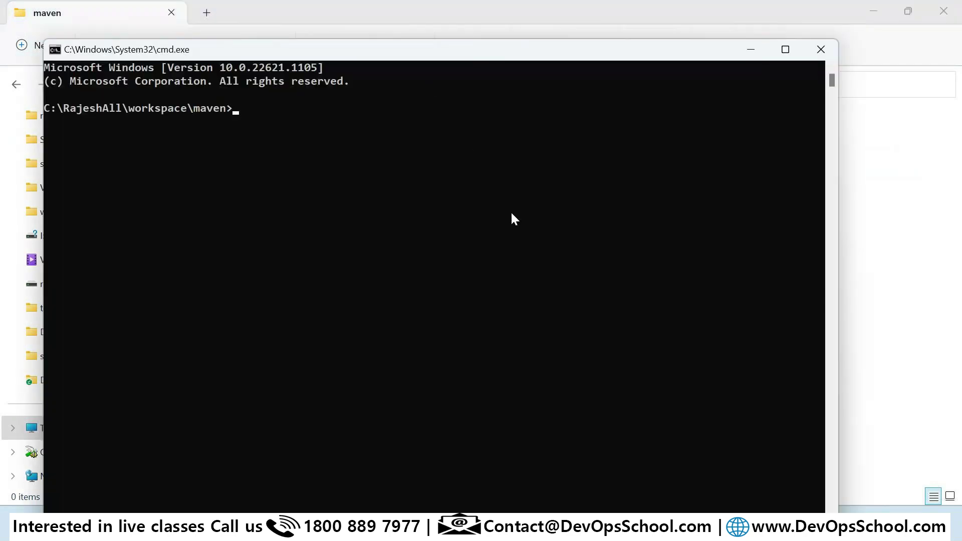
- Copy the blog's mvn archetype:generate command for groupId com.devopsschool.software, artifactId chat and maven-archetype-quickstart, and run it in the command prompt
{"action": "key", "text": "alt+Tab"}
{"action": "left_click", "coordinate": [329, 507]}
{"action": "left_click_drag", "start_coordinate": [427, 56], "coordinate": [485, 29]}
{"action": "left_click", "coordinate": [808, 22]}
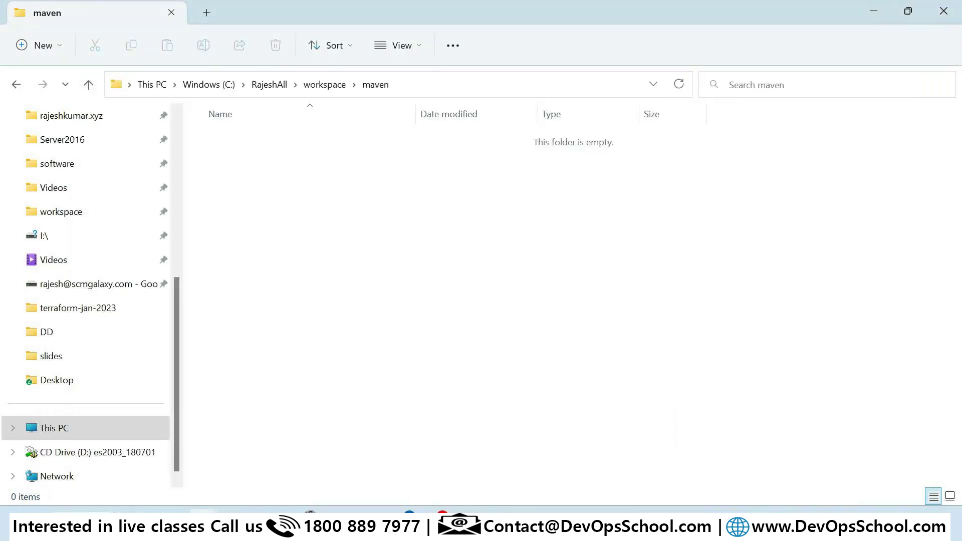
{"action": "key", "text": "alt+Tab"}
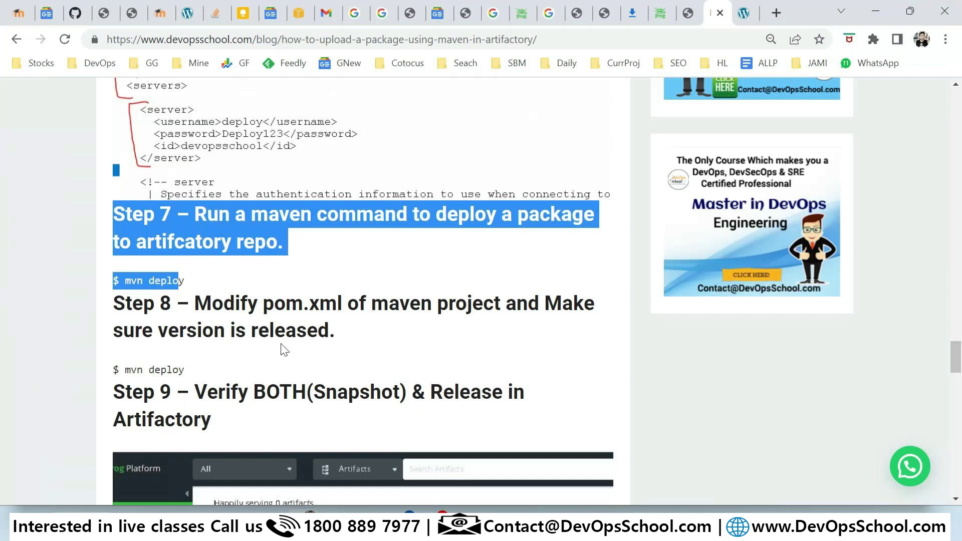
{"action": "scroll", "coordinate": [284, 349], "scroll_direction": "up", "scroll_amount": 7}
{"action": "scroll", "coordinate": [311, 335], "scroll_direction": "up", "scroll_amount": 20}
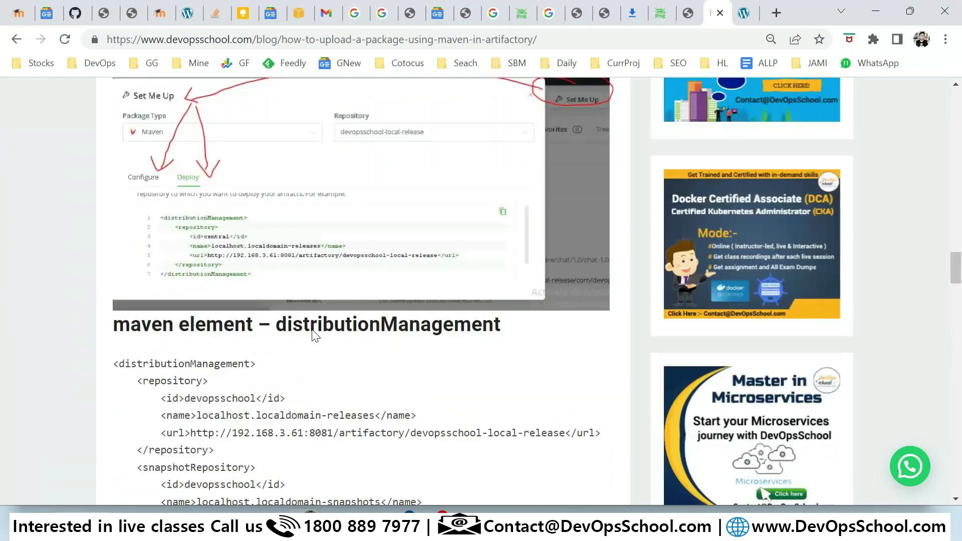
{"action": "left_click_drag", "start_coordinate": [126, 296], "coordinate": [536, 313]}
{"action": "key", "text": "super+c"}
{"action": "left_click", "coordinate": [635, 519]}
{"action": "right_click", "coordinate": [455, 79]}
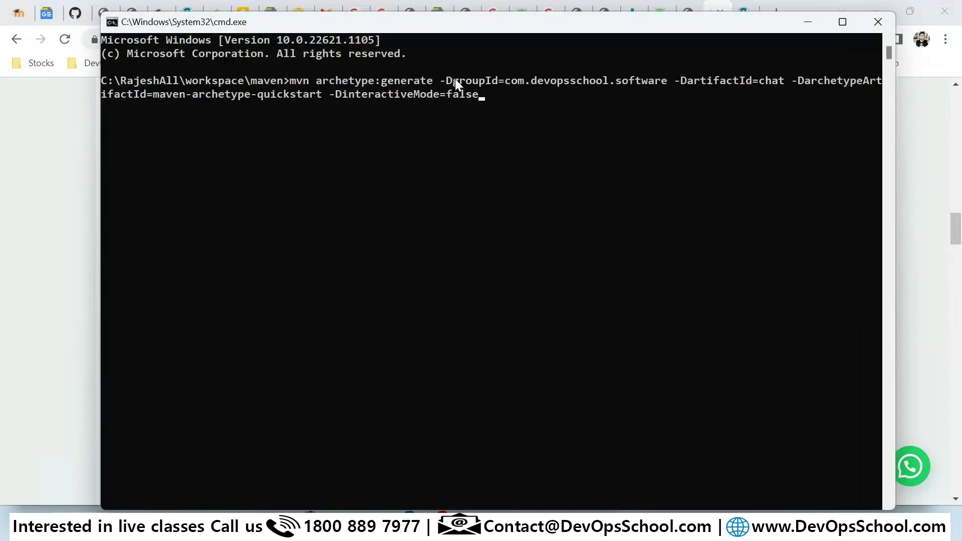
{"action": "key", "text": "Return"}
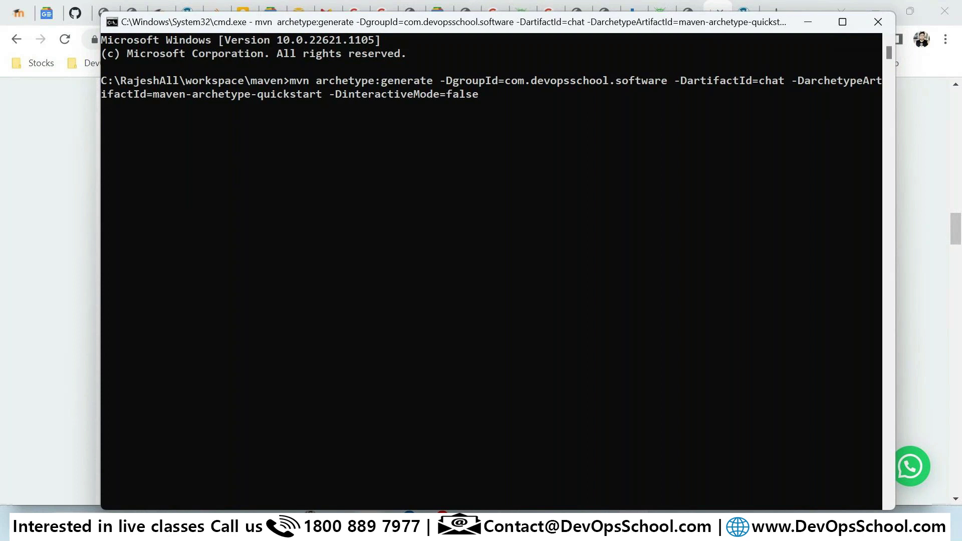
- Bring up the sdadasd.txt notes and review the Artifactory URLs for rajesh-maven, rajesh-remote and rajesh-group
{"action": "left_click", "coordinate": [369, 521]}
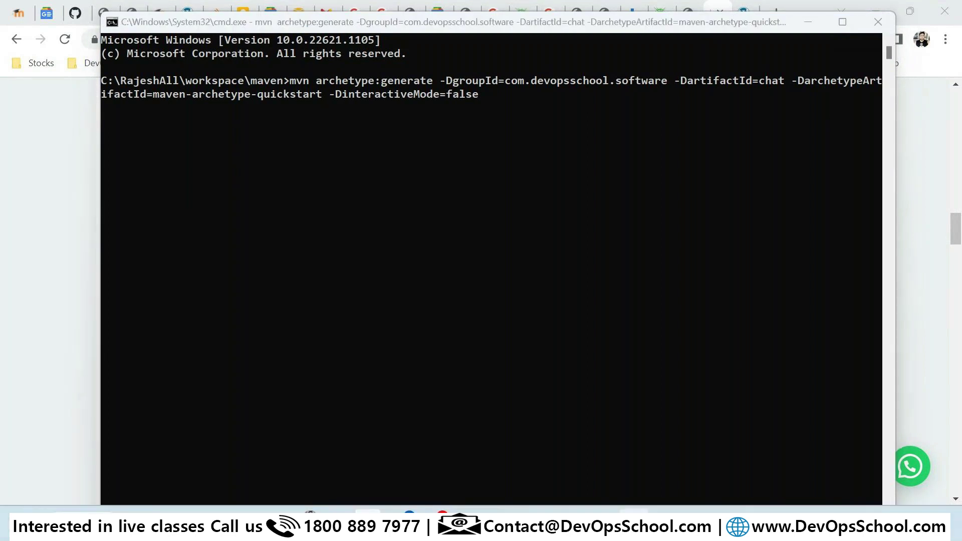
{"action": "left_click", "coordinate": [385, 473]}
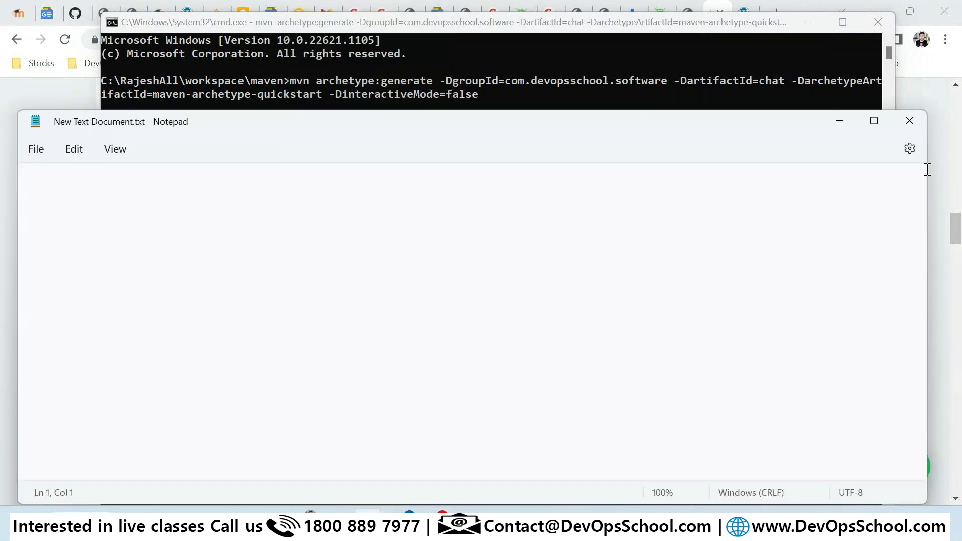
{"action": "left_click", "coordinate": [684, 232]}
{"action": "left_click", "coordinate": [369, 526]}
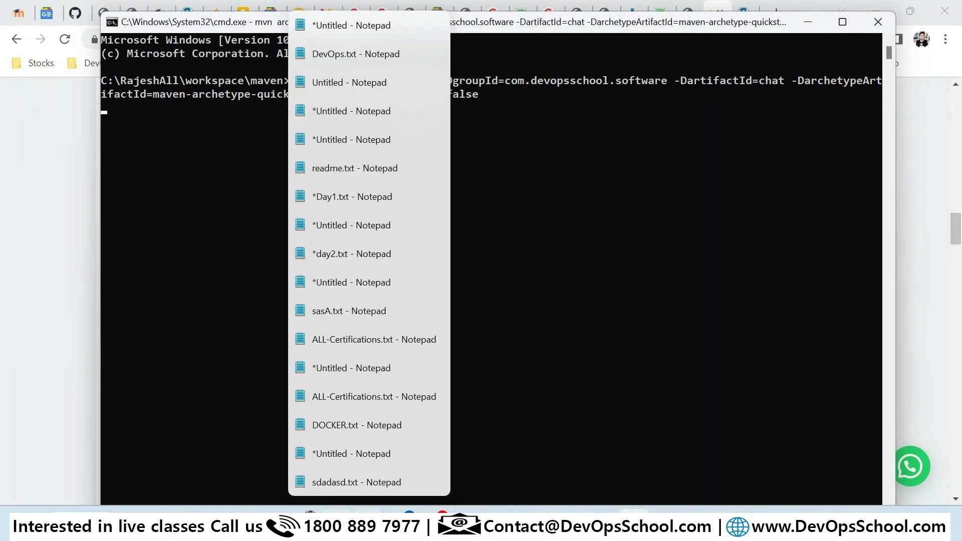
{"action": "left_click", "coordinate": [359, 482]}
{"action": "left_click_drag", "start_coordinate": [405, 217], "coordinate": [28, 217]}
{"action": "left_click", "coordinate": [418, 230]}
{"action": "left_click_drag", "start_coordinate": [418, 229], "coordinate": [13, 228]}
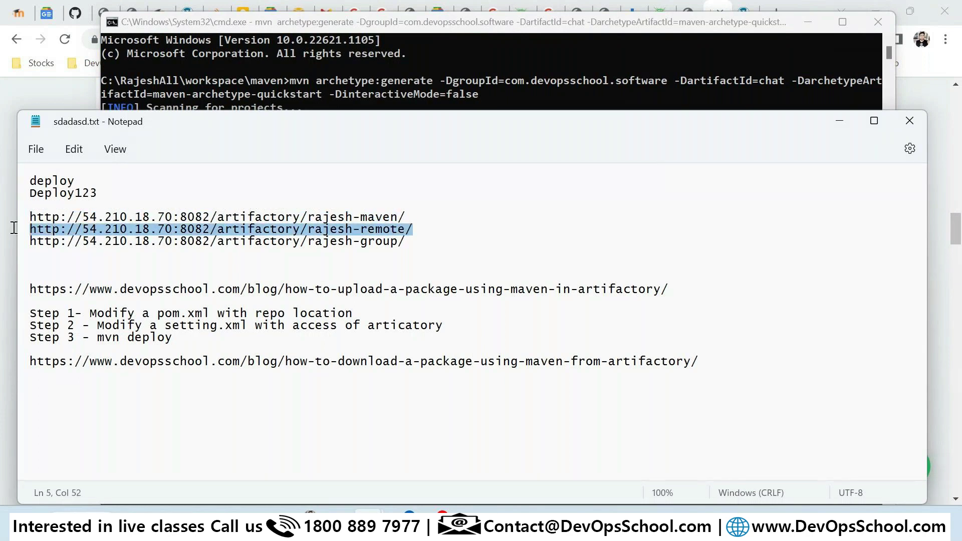
{"action": "left_click", "coordinate": [412, 243]}
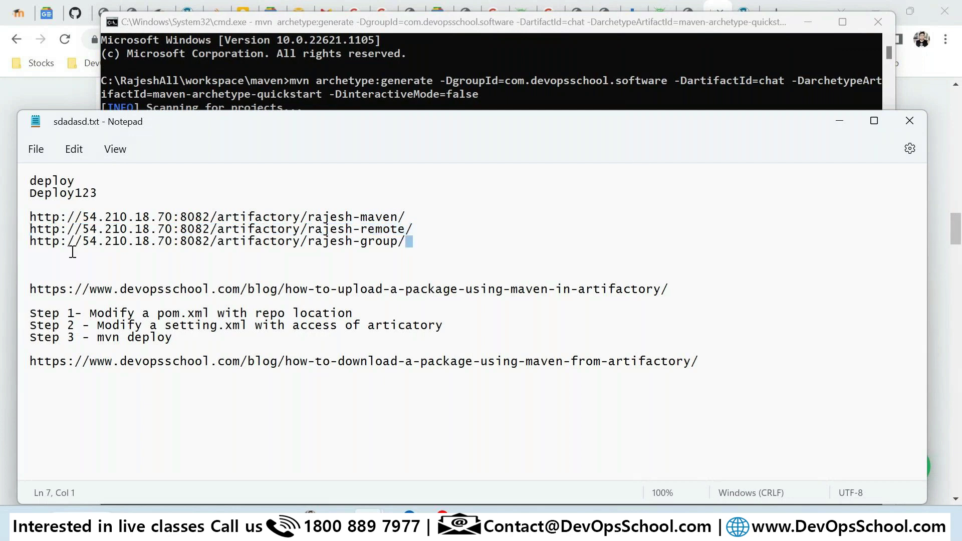
- Review the Artifactory URLs in the notes and the mvn archetype:generate output in the command prompt
{"action": "left_click_drag", "start_coordinate": [412, 243], "coordinate": [16, 240]}
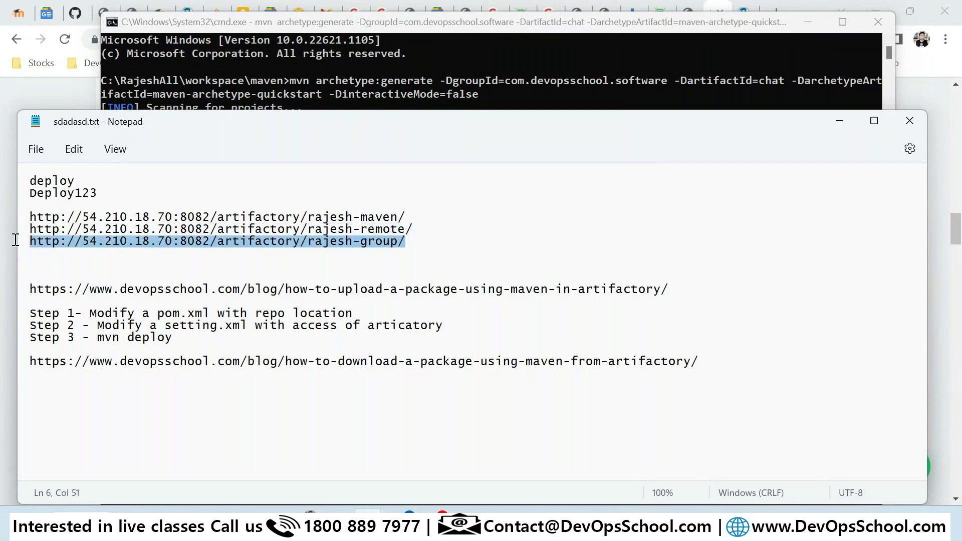
{"action": "left_click", "coordinate": [440, 81]}
{"action": "scroll", "coordinate": [452, 259], "scroll_direction": "down", "scroll_amount": 1}
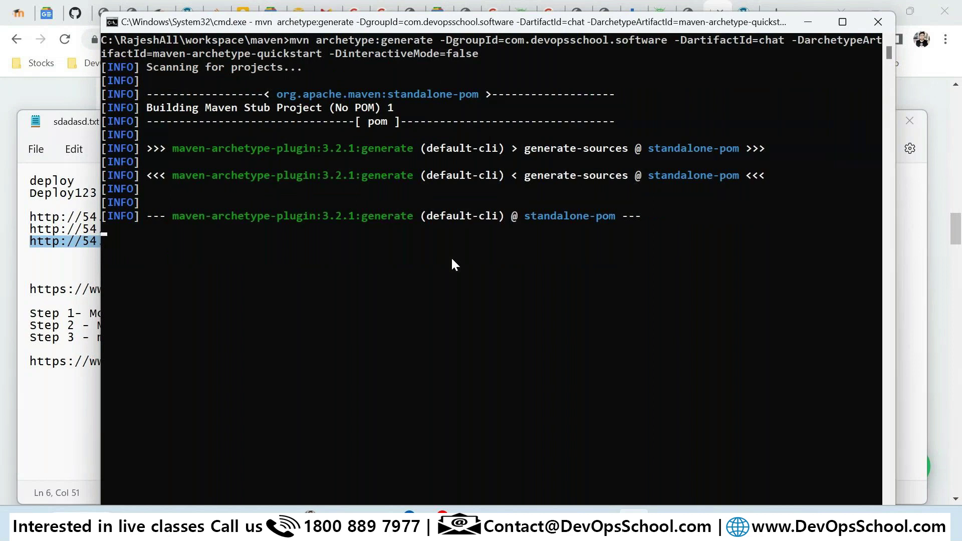
{"action": "left_click_drag", "start_coordinate": [284, 108], "coordinate": [620, 223]}
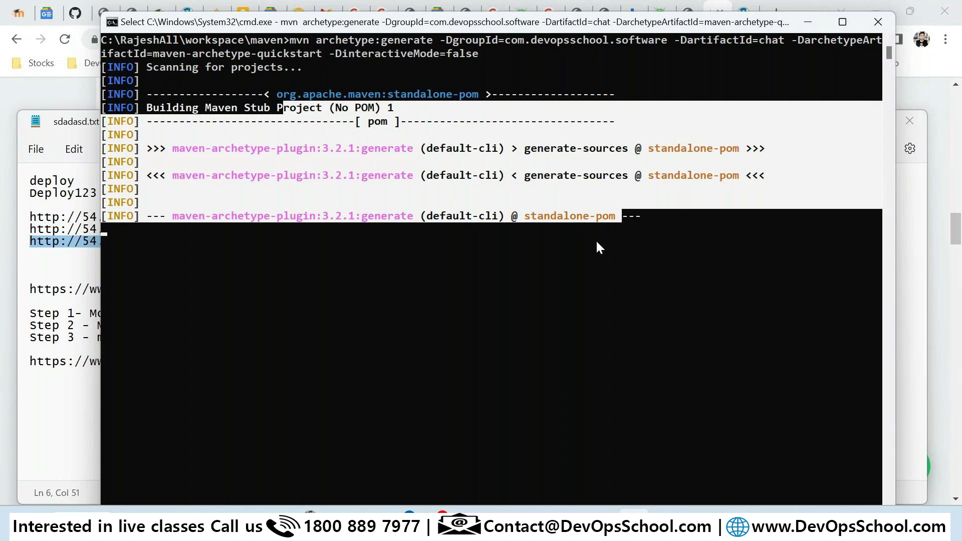
{"action": "scroll", "coordinate": [598, 245], "scroll_direction": "down", "scroll_amount": 3}
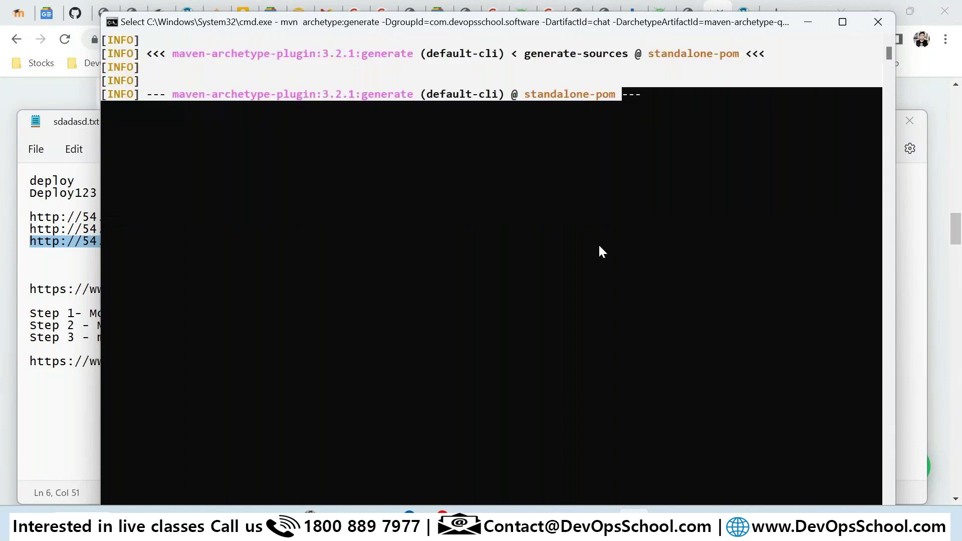
{"action": "key", "text": "Return"}
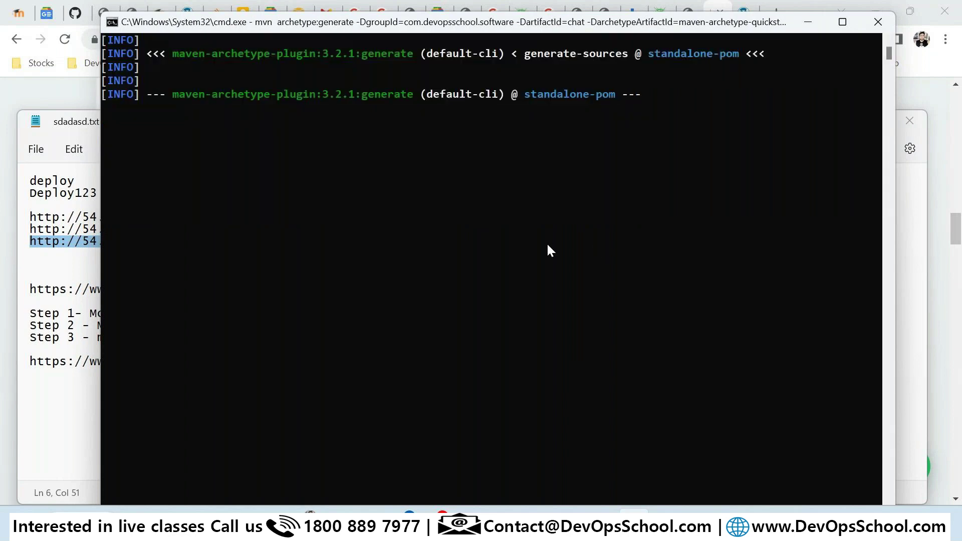
{"action": "scroll", "coordinate": [546, 242], "scroll_direction": "up", "scroll_amount": 2}
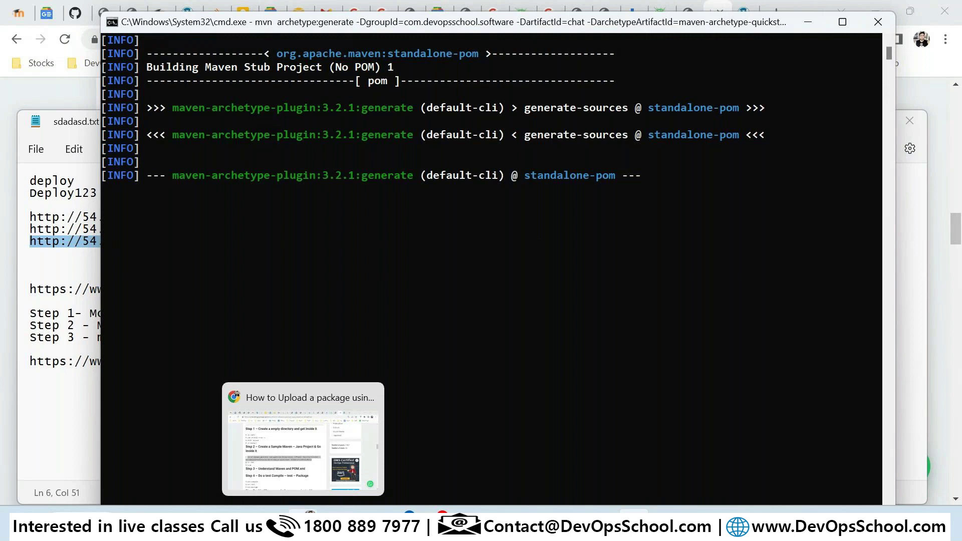
- Bring up the JFrog Artifacts page in Chrome, and return to the command prompt to review the project generation output
{"action": "left_click", "coordinate": [303, 522]}
{"action": "left_click", "coordinate": [660, 15]}
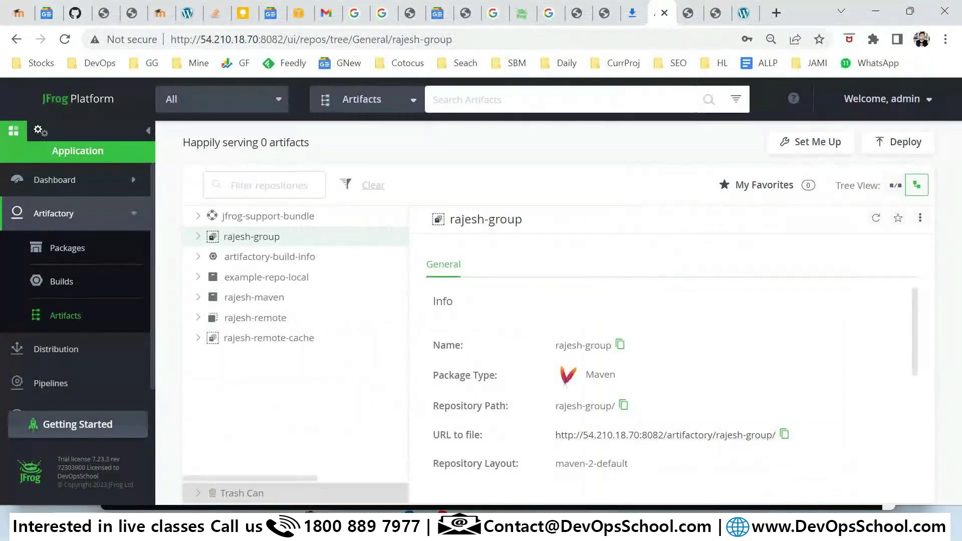
{"action": "left_click", "coordinate": [634, 521]}
{"action": "scroll", "coordinate": [491, 316], "scroll_direction": "down", "scroll_amount": 1}
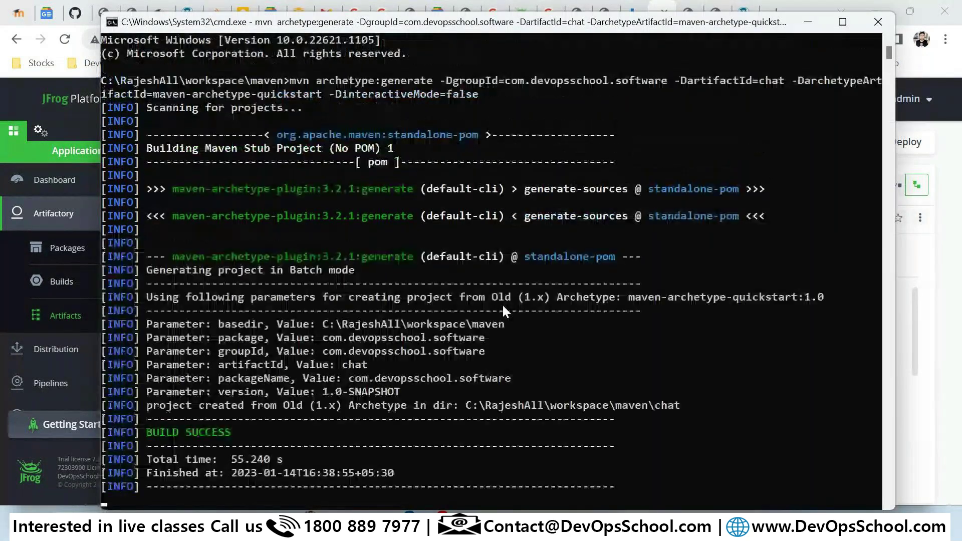
{"action": "scroll", "coordinate": [502, 304], "scroll_direction": "down", "scroll_amount": 7}
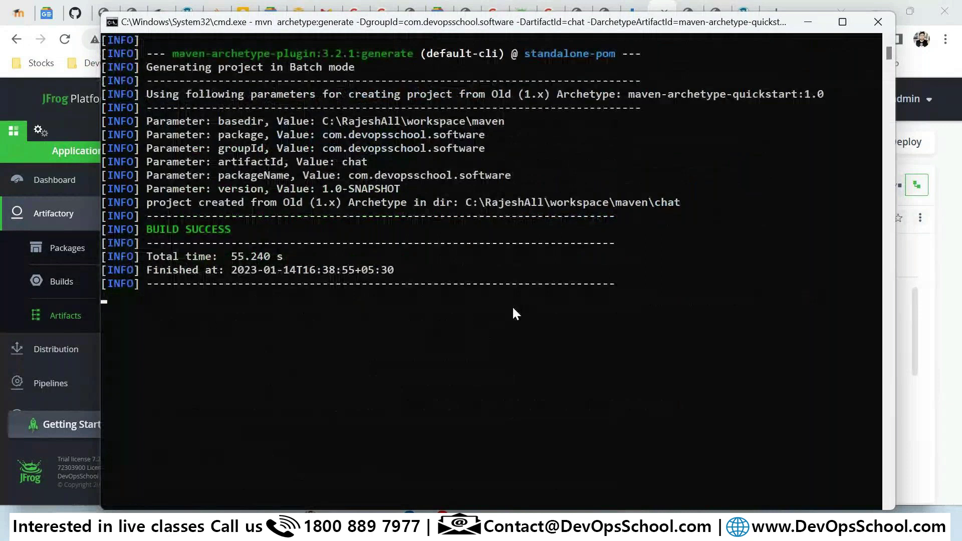
- Open the current maven directory in File Explorer with start . and find pom.xml inside the chat folder
{"action": "key", "text": "Return"}
{"action": "key", "text": "Return"}
{"action": "key", "text": "Return"}
{"action": "key", "text": "Return"}
{"action": "key", "text": "Return"}
{"action": "key", "text": "Return"}
{"action": "type", "text": "star"}
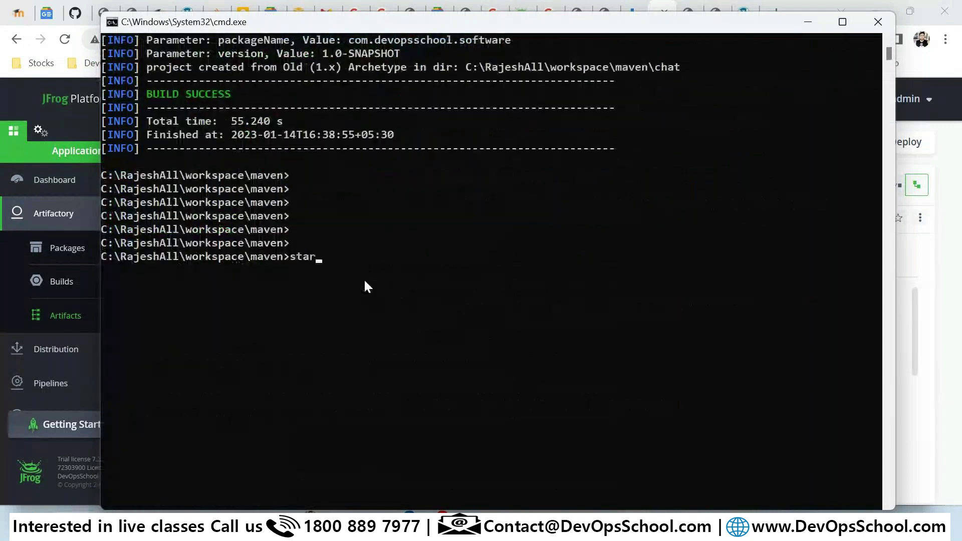
{"action": "type", "text": "t ."}
{"action": "key", "text": "Return"}
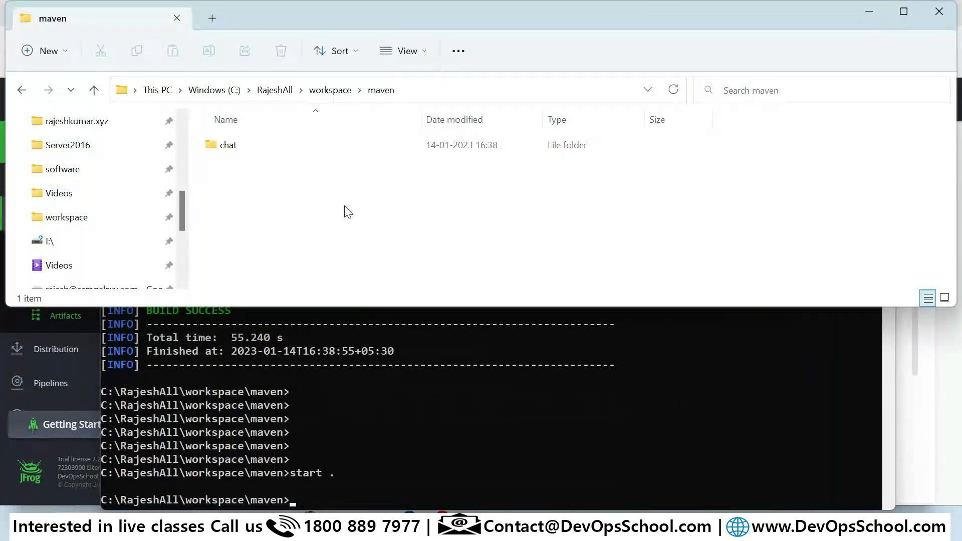
{"action": "double_click", "coordinate": [228, 145]}
{"action": "left_click", "coordinate": [226, 174]}
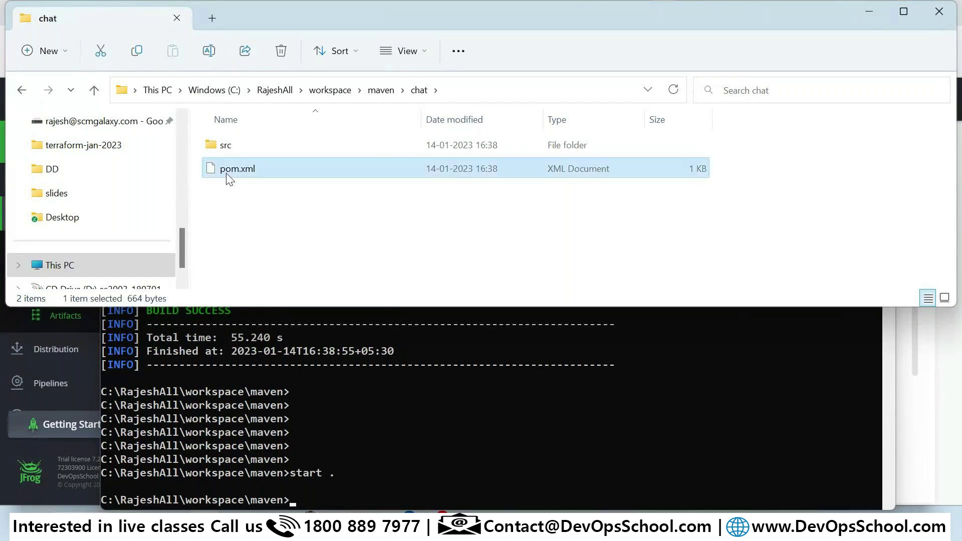
{"action": "key", "text": "super+Up"}
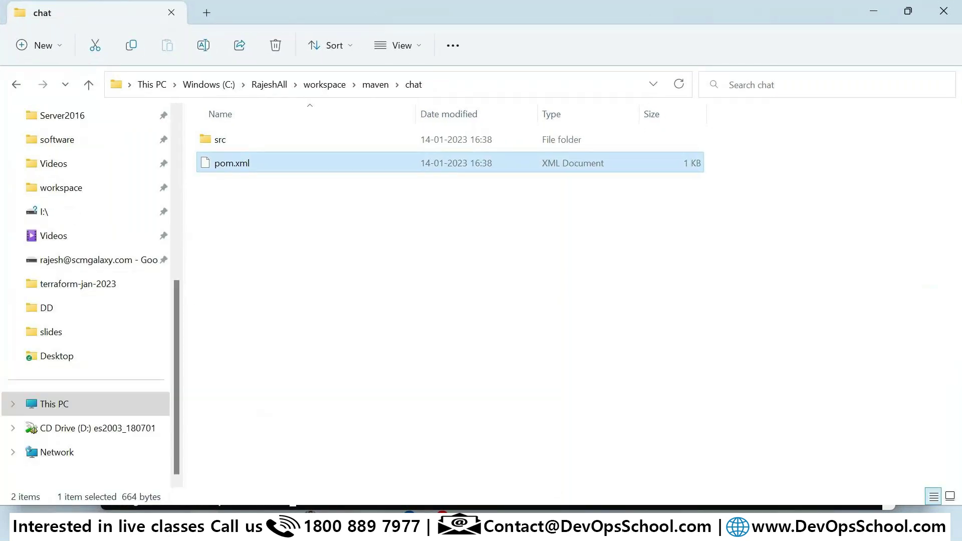
- Review Step 1 in the sdadasd.txt notes about modifying pom.xml with the repo location
{"action": "key", "text": "alt+Tab"}
{"action": "left_click", "coordinate": [389, 485]}
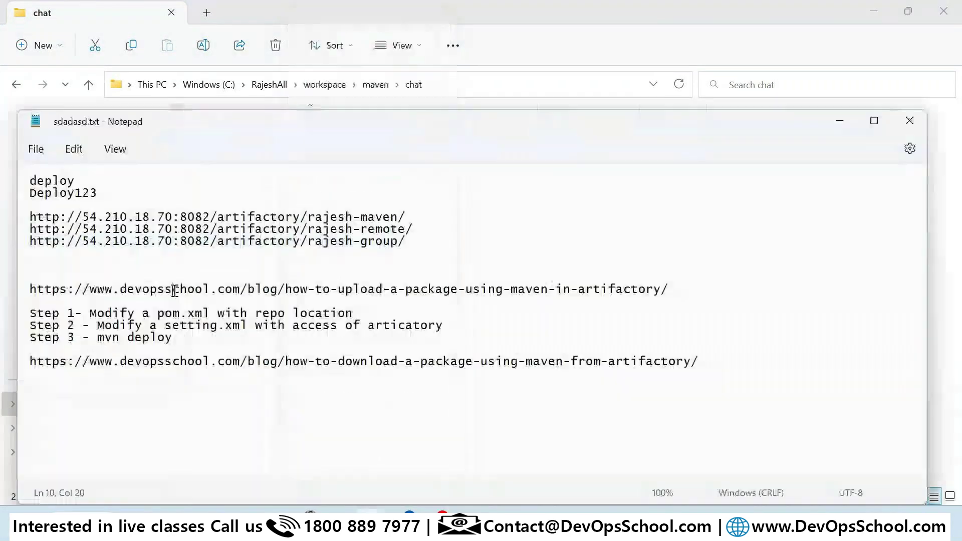
{"action": "left_click_drag", "start_coordinate": [90, 313], "coordinate": [386, 314]}
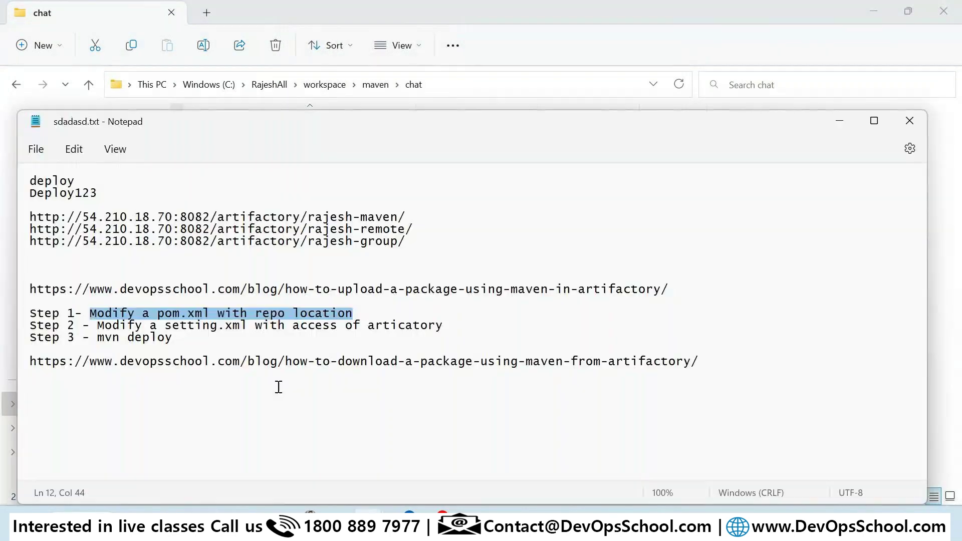
{"action": "left_click", "coordinate": [173, 339]}
{"action": "left_click_drag", "start_coordinate": [349, 314], "coordinate": [116, 313]}
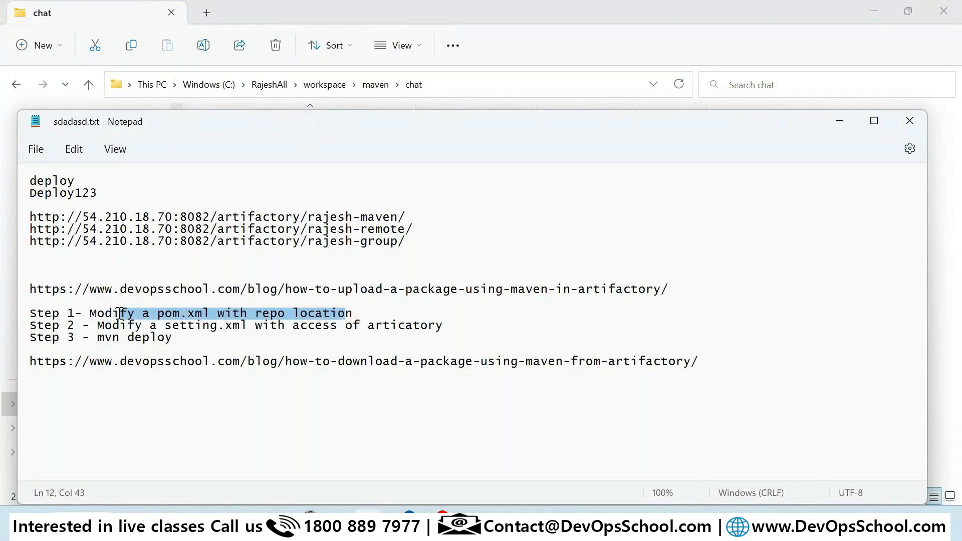
{"action": "key", "text": "alt+Tab"}
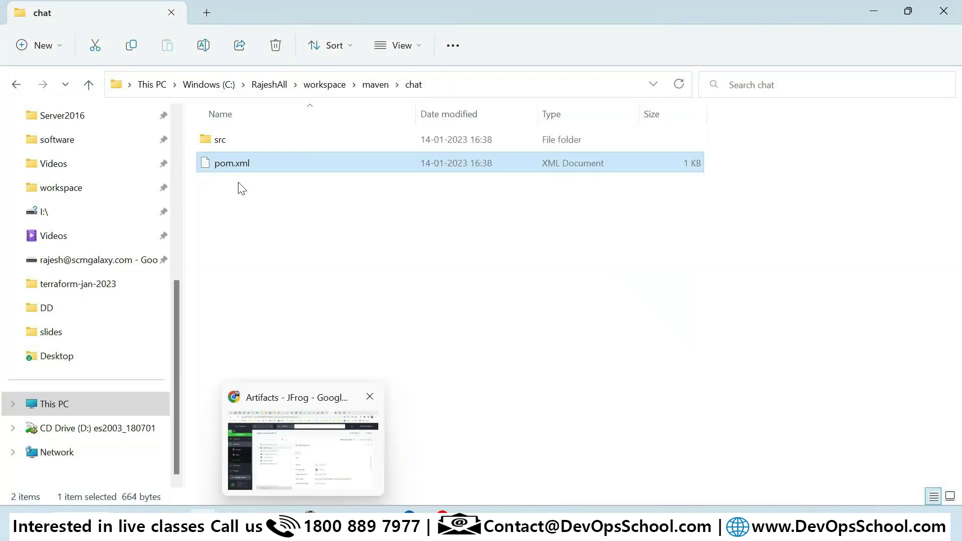
- Open the chat project's pom.xml in Notepad++
{"action": "right_click", "coordinate": [234, 164]}
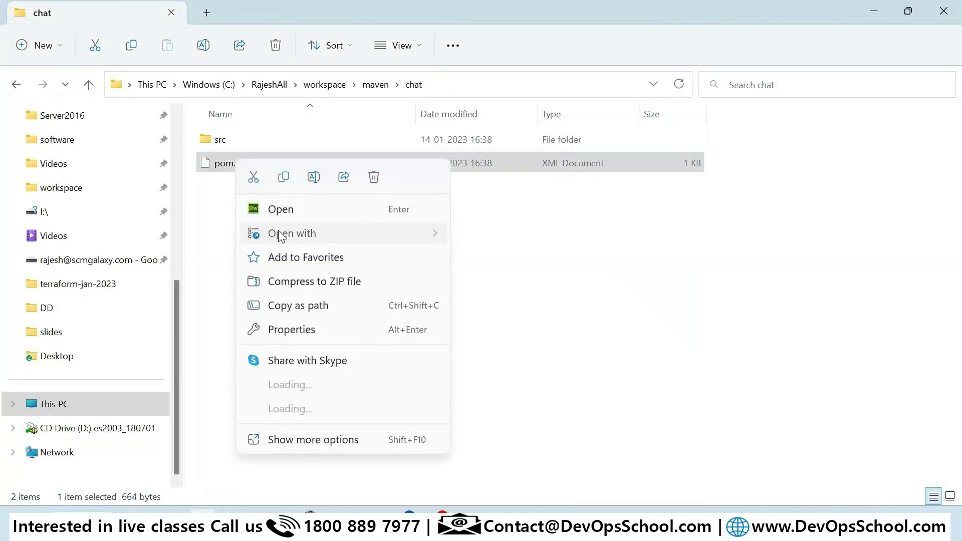
{"action": "mouse_move", "coordinate": [354, 235]}
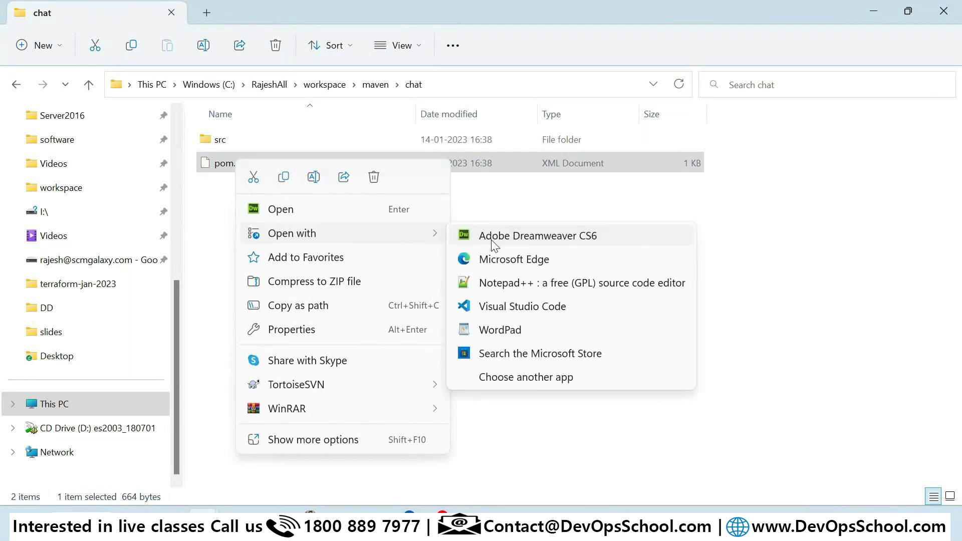
{"action": "left_click", "coordinate": [511, 284]}
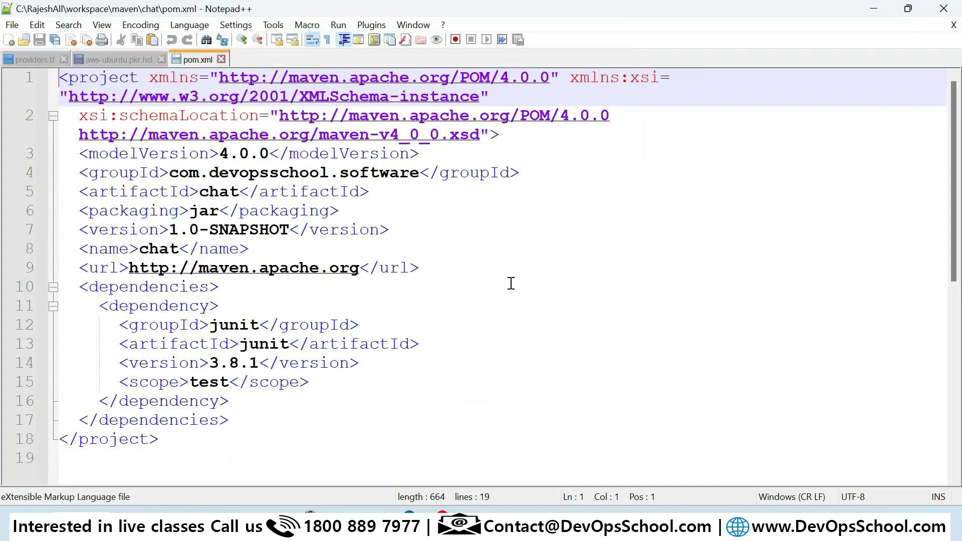
- Add three empty lines after the closing dependencies tag in pom.xml
{"action": "scroll", "coordinate": [301, 291], "scroll_direction": "down", "scroll_amount": 1}
{"action": "left_click", "coordinate": [248, 298]}
{"action": "key", "text": "Return"}
{"action": "key", "text": "Return"}
{"action": "key", "text": "Return"}
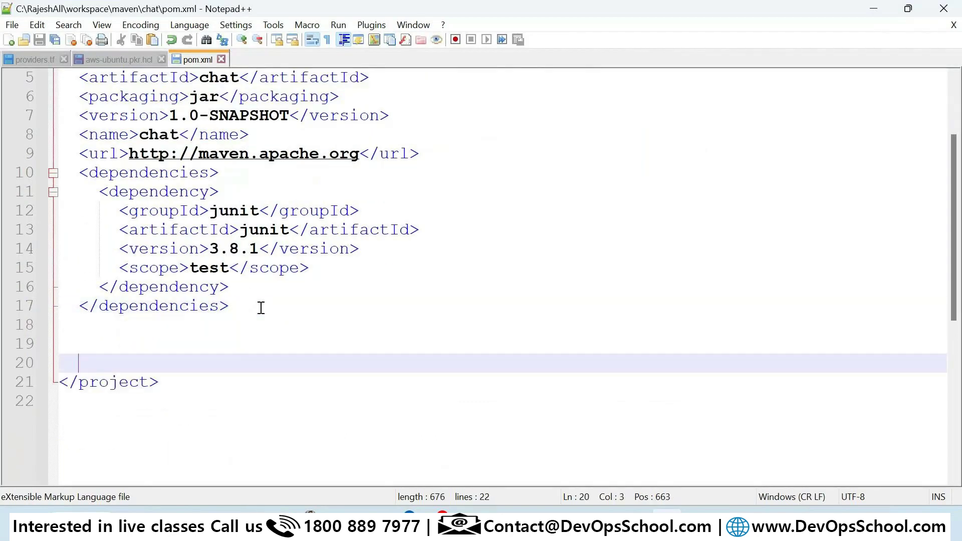
- Switch to the JFrog Artifacts page in Chrome and open Set Me Up for Maven with the rajesh-maven repository
{"action": "key", "text": "alt+Tab"}
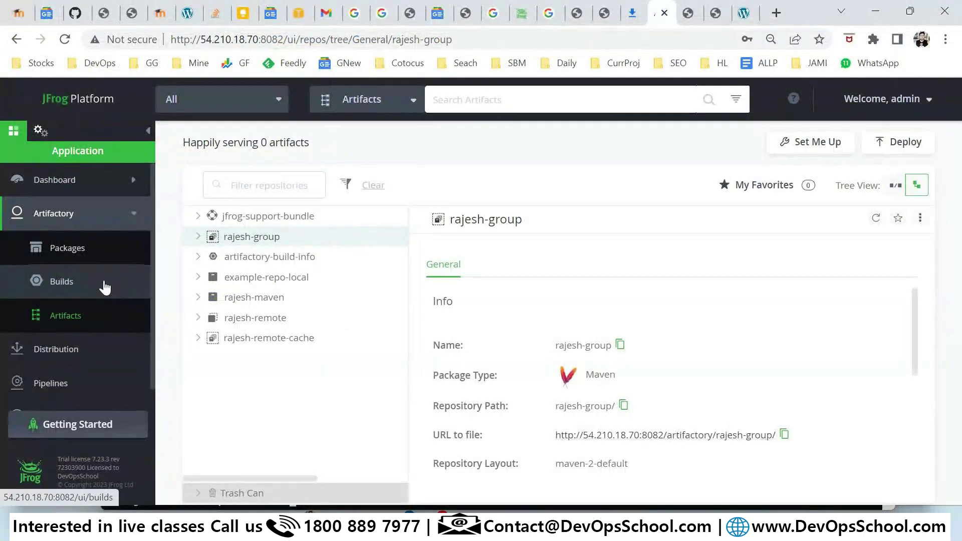
{"action": "left_click", "coordinate": [822, 140]}
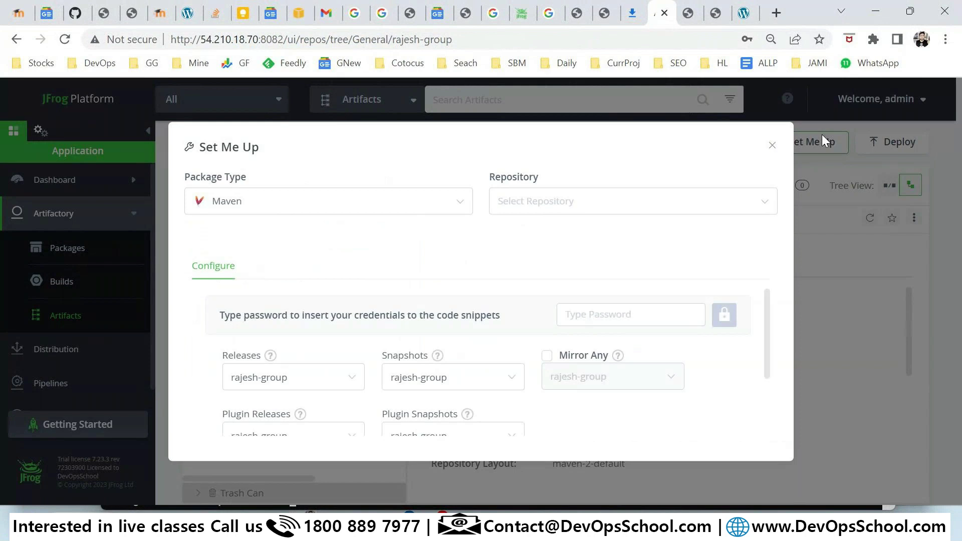
{"action": "left_click", "coordinate": [456, 202]}
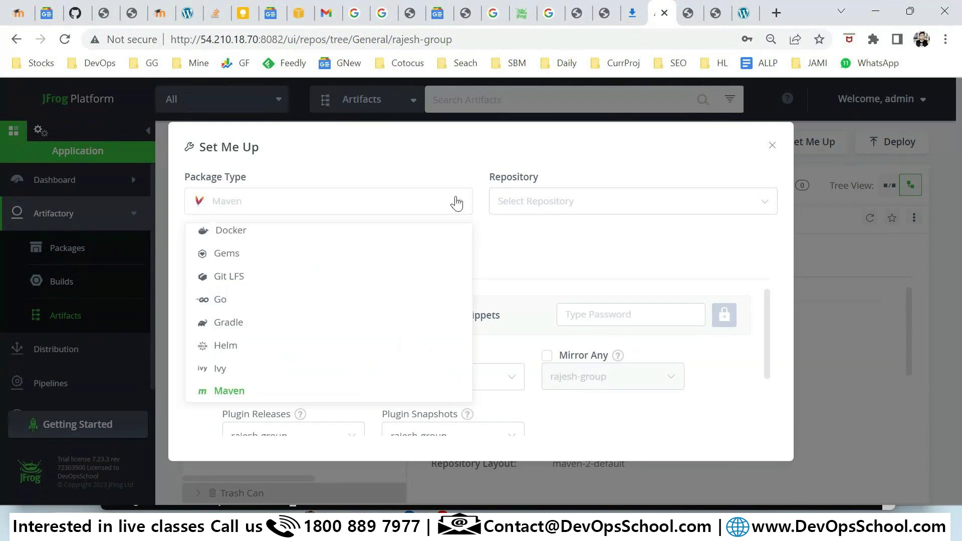
{"action": "left_click", "coordinate": [456, 202]}
{"action": "left_click", "coordinate": [609, 204]}
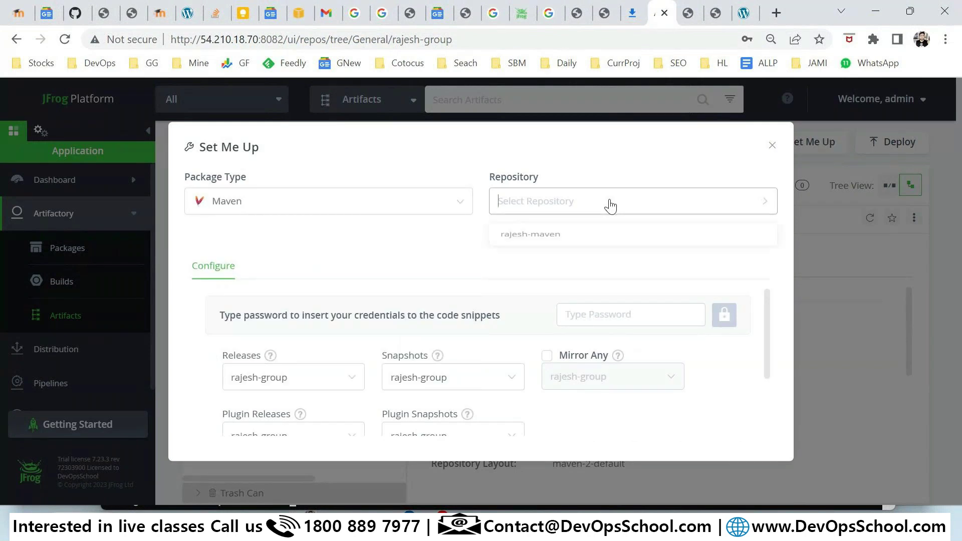
{"action": "left_click", "coordinate": [546, 246]}
{"action": "left_click", "coordinate": [592, 211]}
{"action": "left_click", "coordinate": [521, 238]}
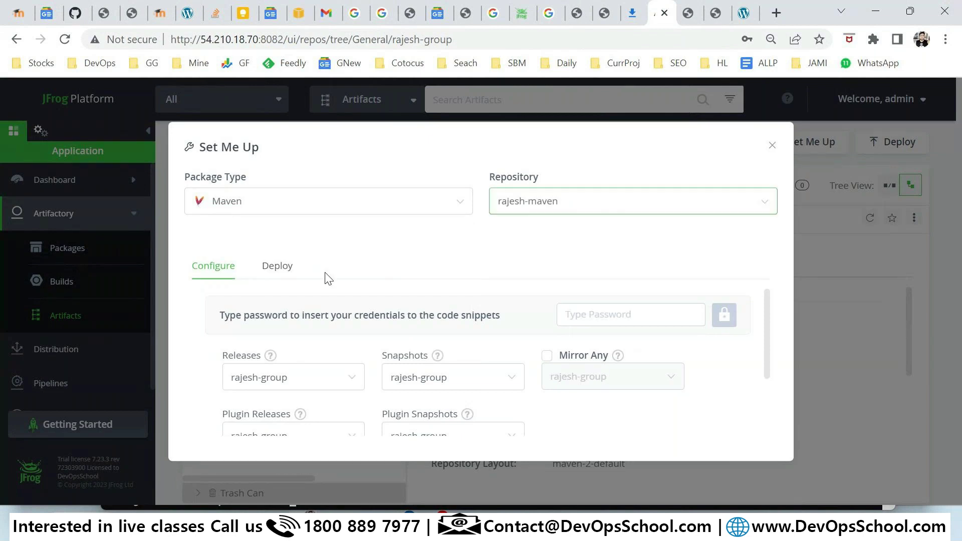
- Generate the Maven settings snippet, review its contents and close the Set Me Up dialog
{"action": "scroll", "coordinate": [315, 300], "scroll_direction": "down", "scroll_amount": 2}
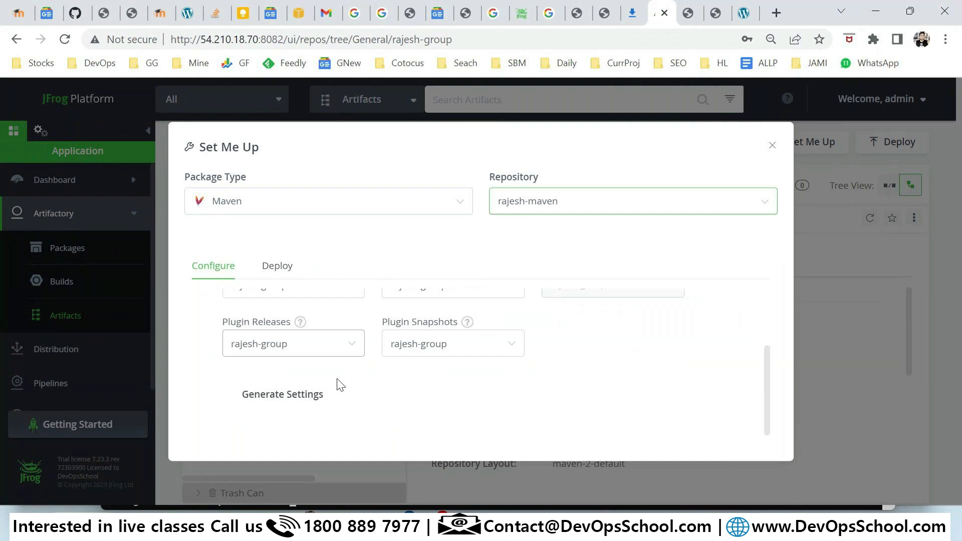
{"action": "left_click", "coordinate": [296, 396]}
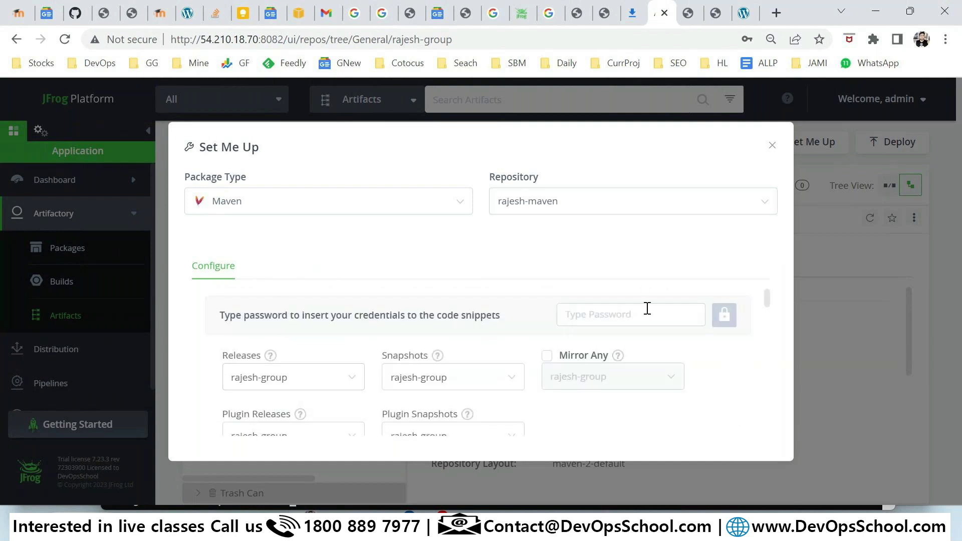
{"action": "scroll", "coordinate": [260, 290], "scroll_direction": "down", "scroll_amount": 5}
{"action": "scroll", "coordinate": [323, 329], "scroll_direction": "up", "scroll_amount": 5}
{"action": "scroll", "coordinate": [333, 302], "scroll_direction": "down", "scroll_amount": 6}
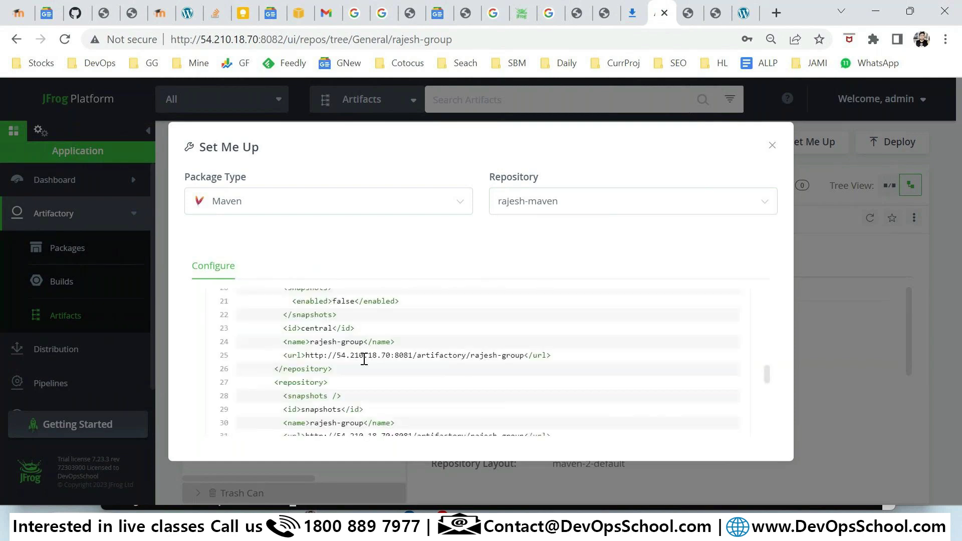
{"action": "scroll", "coordinate": [769, 418], "scroll_direction": "down", "scroll_amount": 8}
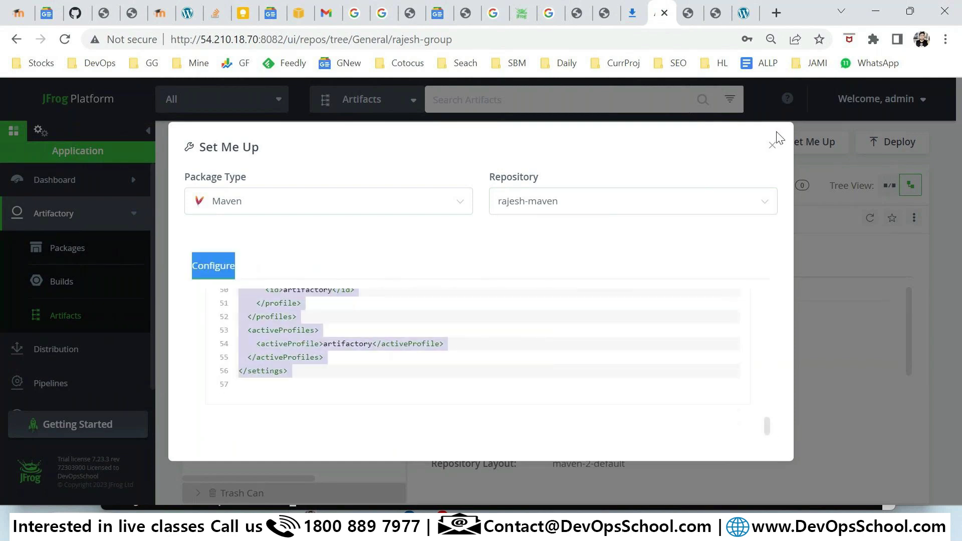
{"action": "left_click", "coordinate": [772, 145]}
- Reopen Set Me Up for the Maven repository rajesh-maven and display its Deploy snippet
{"action": "left_click", "coordinate": [772, 146]}
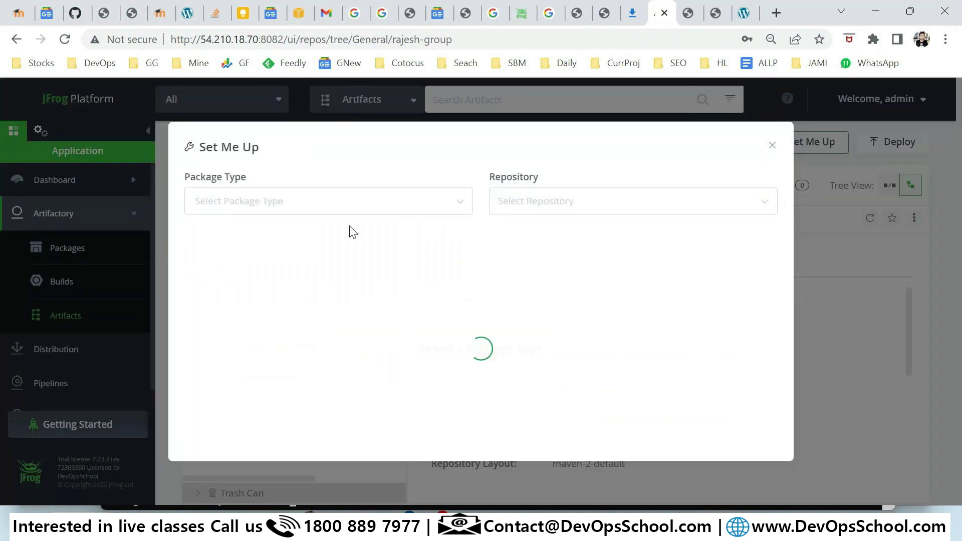
{"action": "left_click", "coordinate": [570, 200]}
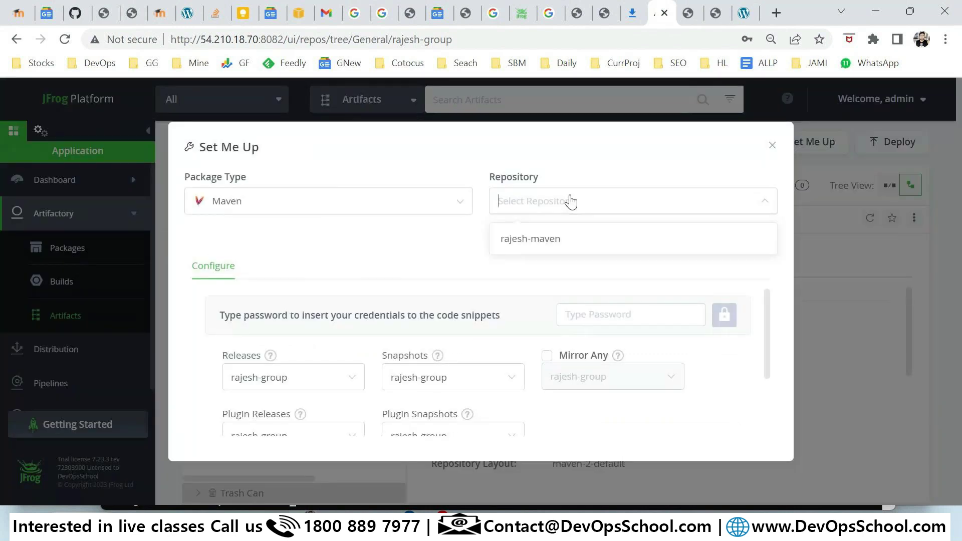
{"action": "left_click", "coordinate": [531, 239]}
{"action": "left_click", "coordinate": [269, 278]}
{"action": "scroll", "coordinate": [376, 311], "scroll_direction": "down", "scroll_amount": 3}
{"action": "scroll", "coordinate": [433, 327], "scroll_direction": "up", "scroll_amount": 2}
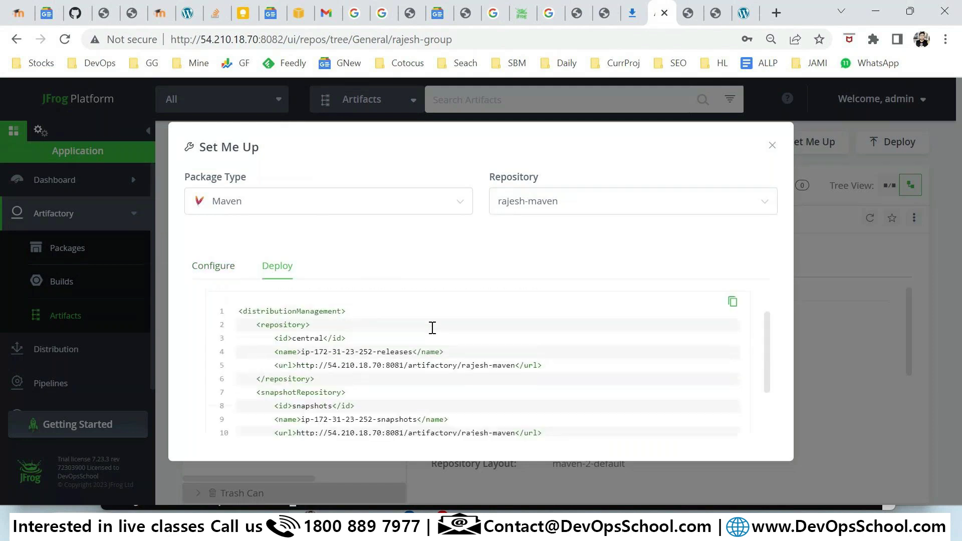
- Copy the distributionManagement snippet from the Deploy instructions and paste it before the closing project tag of pom.xml in Notepad++
{"action": "left_click", "coordinate": [733, 304]}
{"action": "left_click_drag", "start_coordinate": [238, 313], "coordinate": [328, 432]}
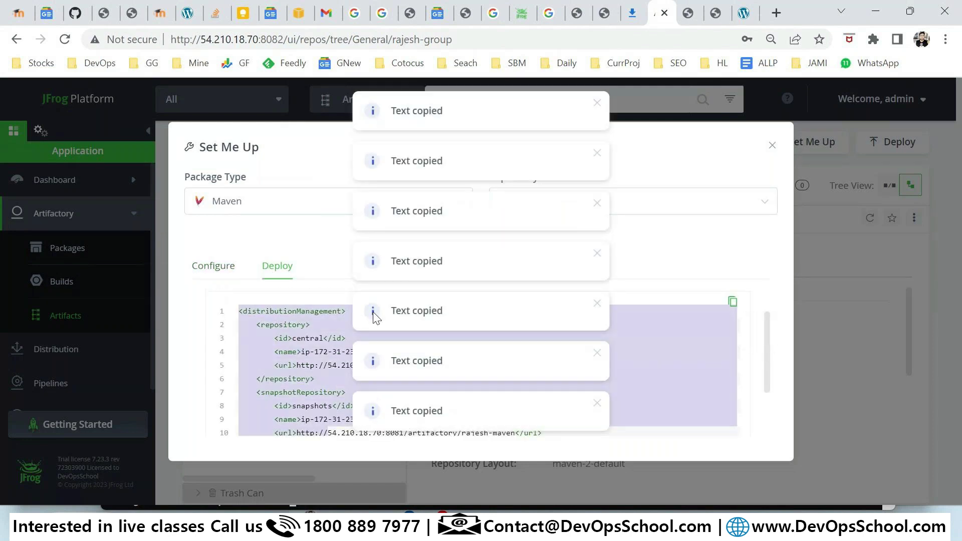
{"action": "key", "text": "alt+Tab"}
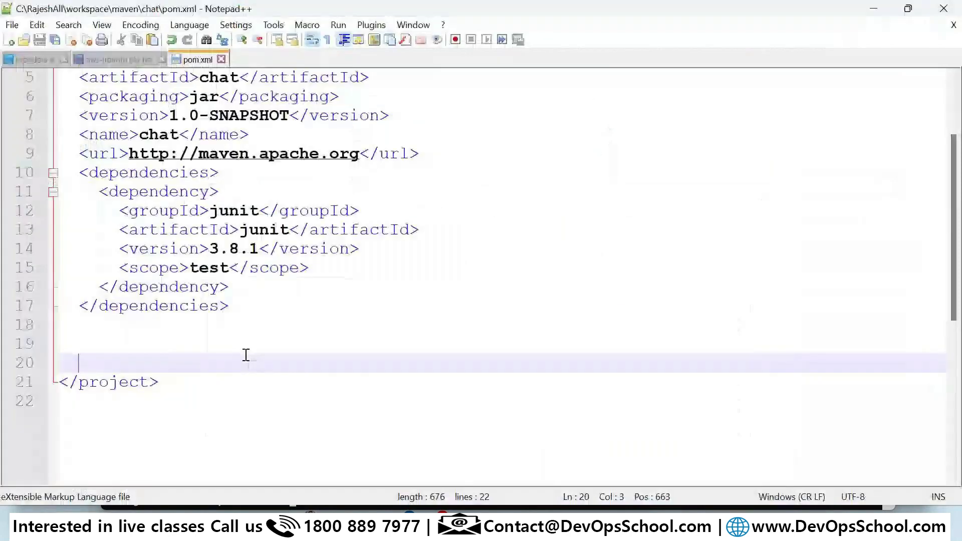
{"action": "key", "text": "ctrl+v"}
- Insert an empty line between the closing dependencies tag and the distributionManagement block, and save pom.xml
{"action": "left_click", "coordinate": [258, 223]}
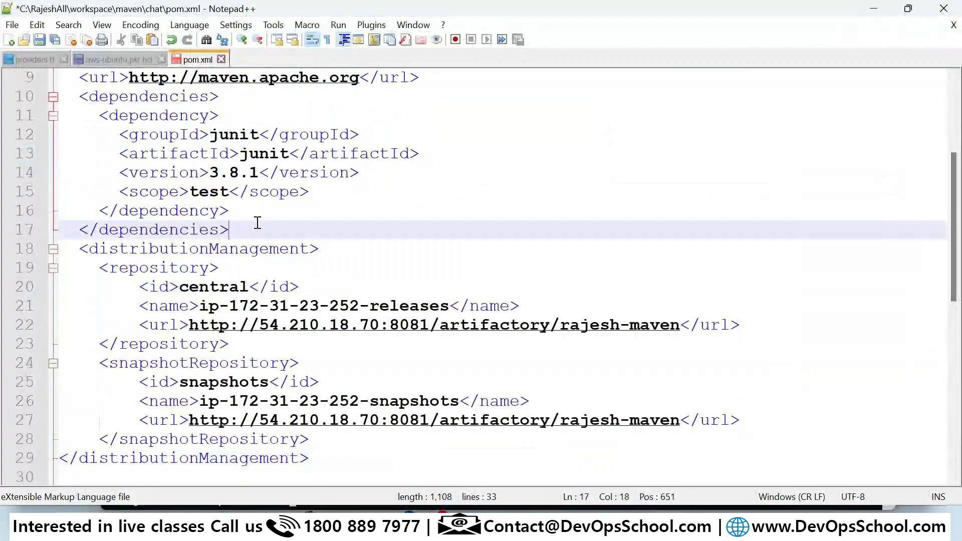
{"action": "key", "text": "Return"}
{"action": "key", "text": "ctrl+s"}
- Examine the distributionManagement block in pom.xml, comparing the URLs of its repository and snapshotRepository elements
{"action": "left_click_drag", "start_coordinate": [89, 268], "coordinate": [279, 268]}
{"action": "scroll", "coordinate": [315, 372], "scroll_direction": "down", "scroll_amount": 2}
{"action": "left_click", "coordinate": [304, 360]}
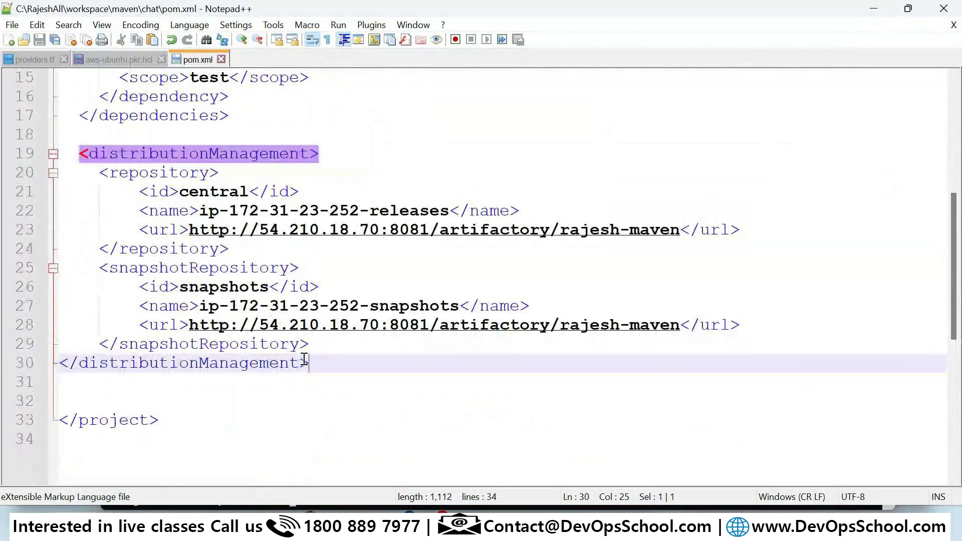
{"action": "left_click_drag", "start_coordinate": [305, 360], "coordinate": [59, 134]}
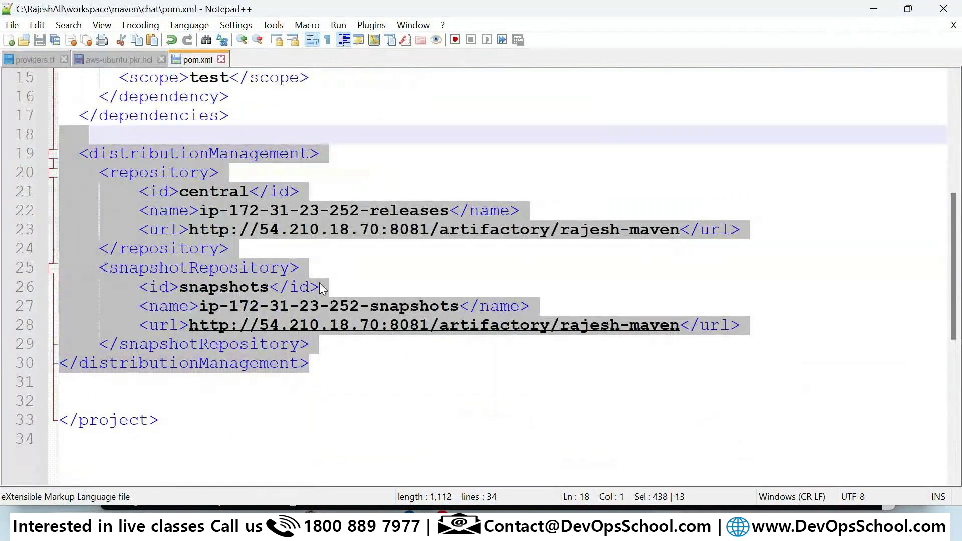
{"action": "left_click", "coordinate": [400, 255]}
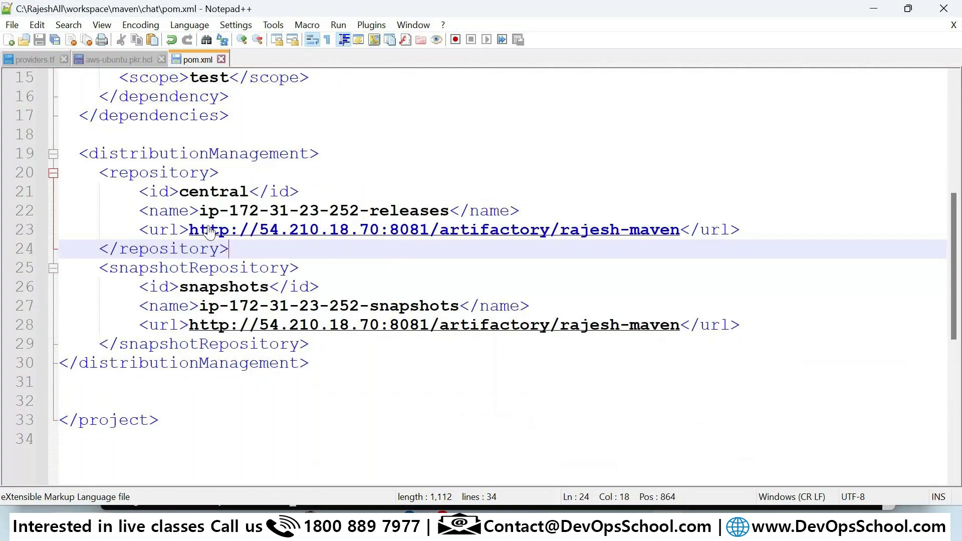
{"action": "left_click_drag", "start_coordinate": [687, 230], "coordinate": [189, 229]}
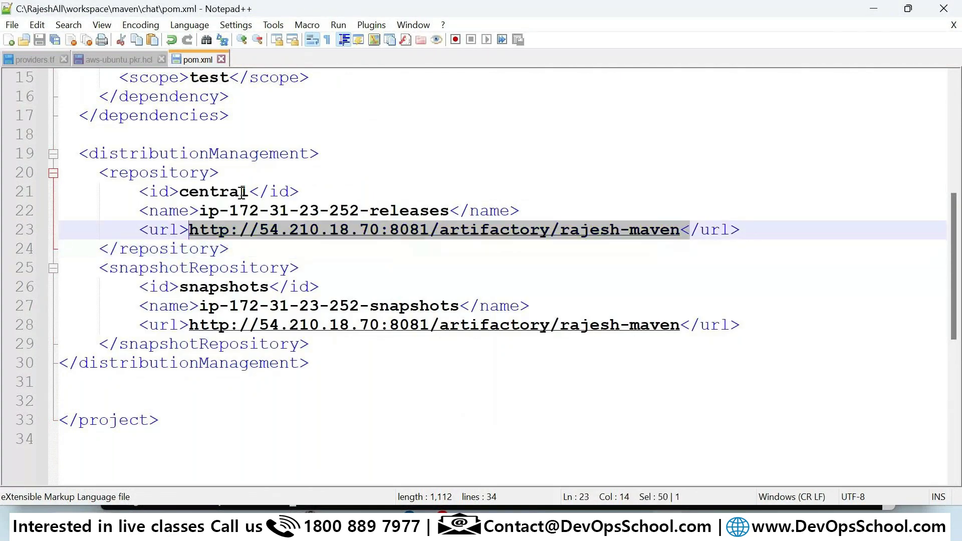
{"action": "left_click_drag", "start_coordinate": [109, 172], "coordinate": [209, 153]}
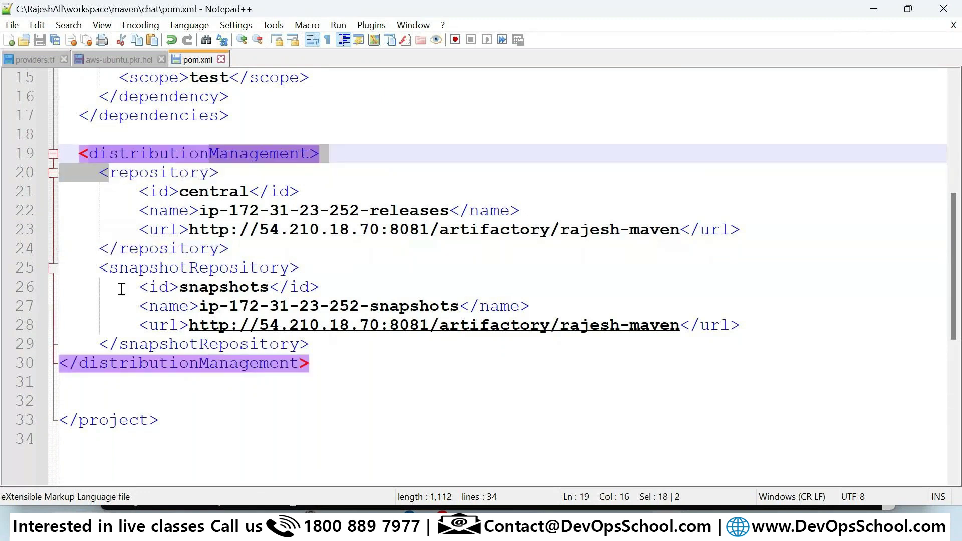
{"action": "left_click_drag", "start_coordinate": [120, 268], "coordinate": [190, 268]}
{"action": "left_click_drag", "start_coordinate": [699, 326], "coordinate": [559, 330]}
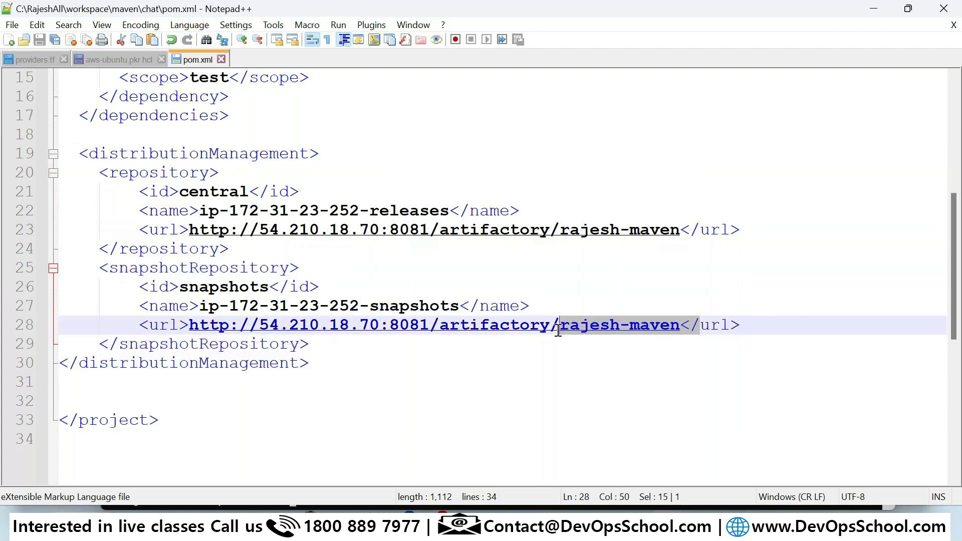
{"action": "left_click_drag", "start_coordinate": [690, 230], "coordinate": [275, 230]}
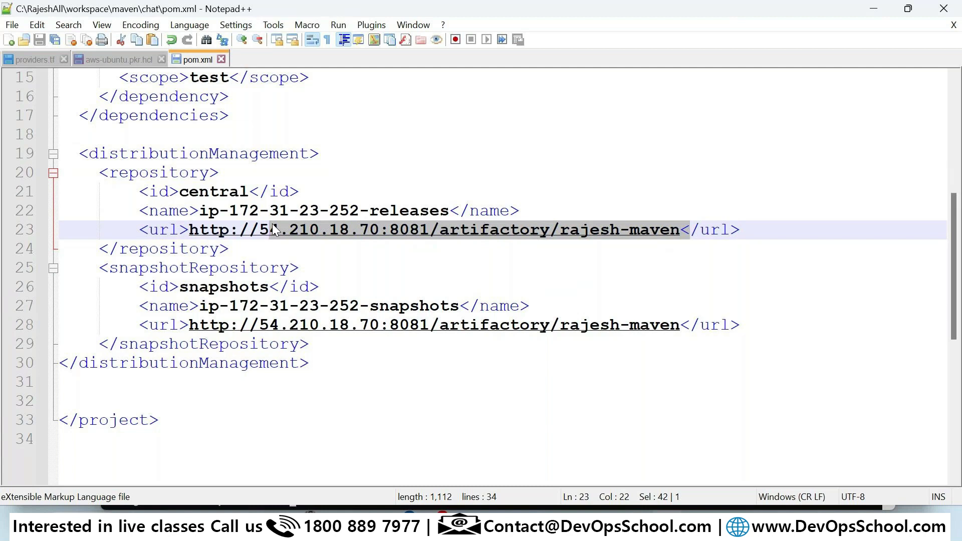
{"action": "left_click_drag", "start_coordinate": [710, 325], "coordinate": [141, 323]}
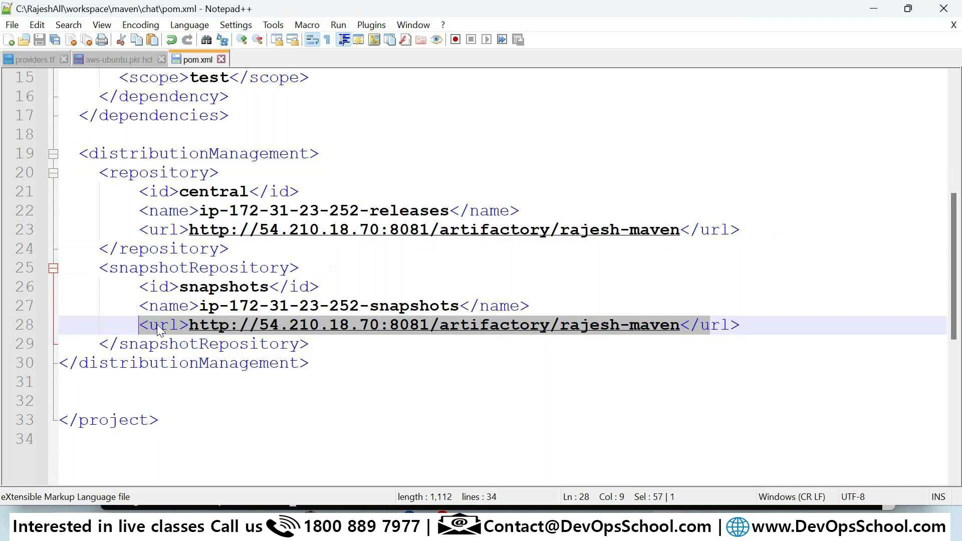
- Compare the id values of the repository and snapshotRepository elements in pom.xml
{"action": "left_click", "coordinate": [188, 190]}
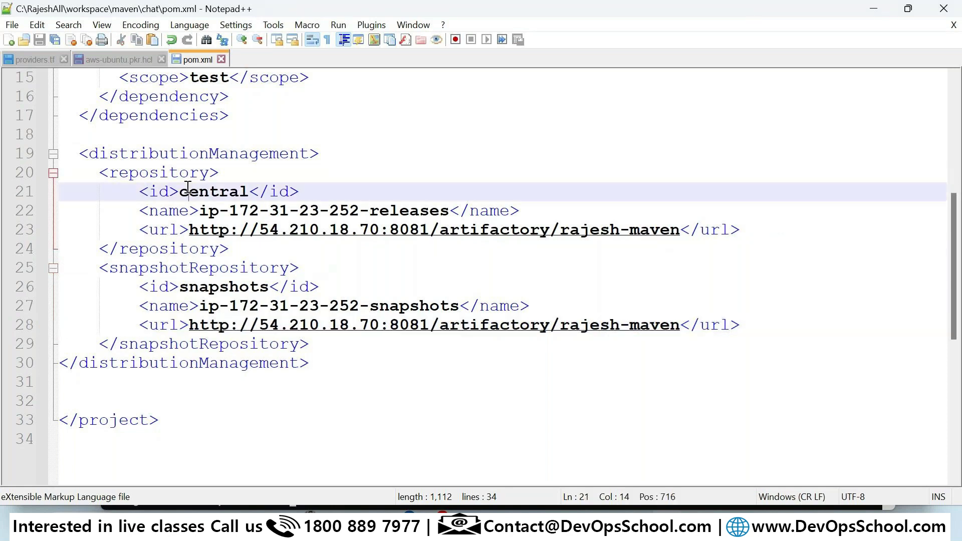
{"action": "double_click", "coordinate": [188, 190]}
{"action": "double_click", "coordinate": [206, 285]}
{"action": "double_click", "coordinate": [209, 191]}
{"action": "double_click", "coordinate": [227, 287]}
{"action": "double_click", "coordinate": [211, 193]}
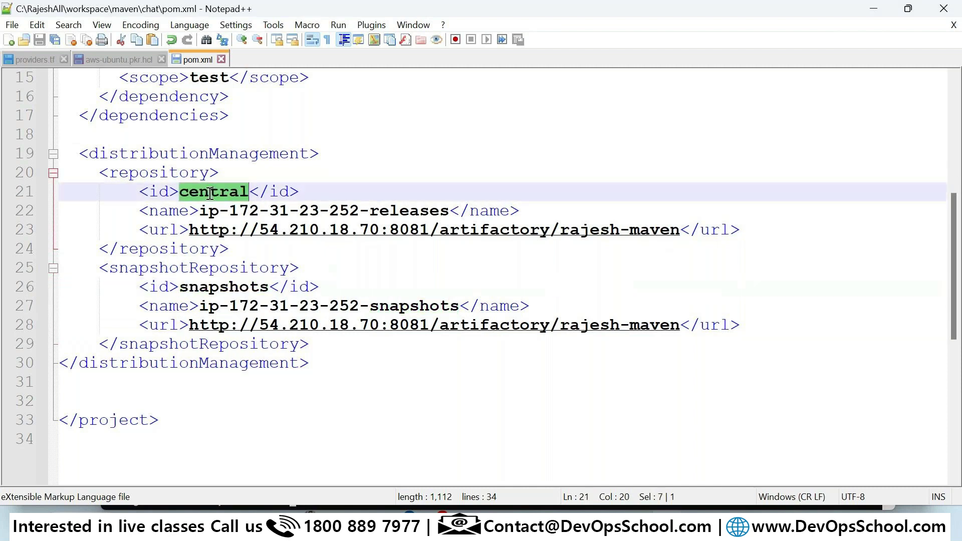
{"action": "double_click", "coordinate": [225, 287]}
{"action": "left_click", "coordinate": [214, 192]}
{"action": "left_click", "coordinate": [121, 286]}
{"action": "left_click_drag", "start_coordinate": [61, 401], "coordinate": [59, 173]}
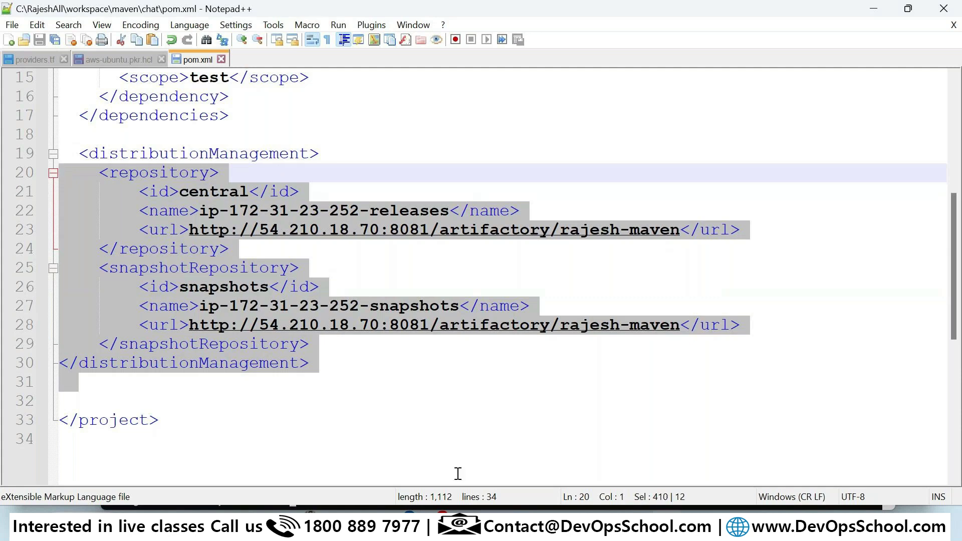
- Switch to the sdadasd.txt notes in Notepad, review Step 1 about modifying pom.xml, and return to pom.xml
{"action": "left_click", "coordinate": [369, 521]}
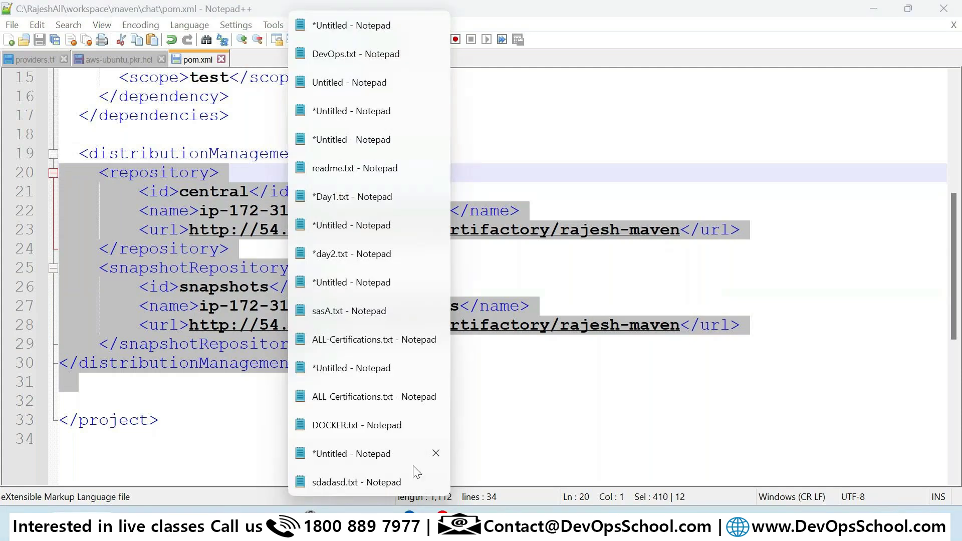
{"action": "left_click", "coordinate": [381, 483]}
{"action": "left_click", "coordinate": [440, 282]}
{"action": "left_click_drag", "start_coordinate": [353, 314], "coordinate": [14, 306]}
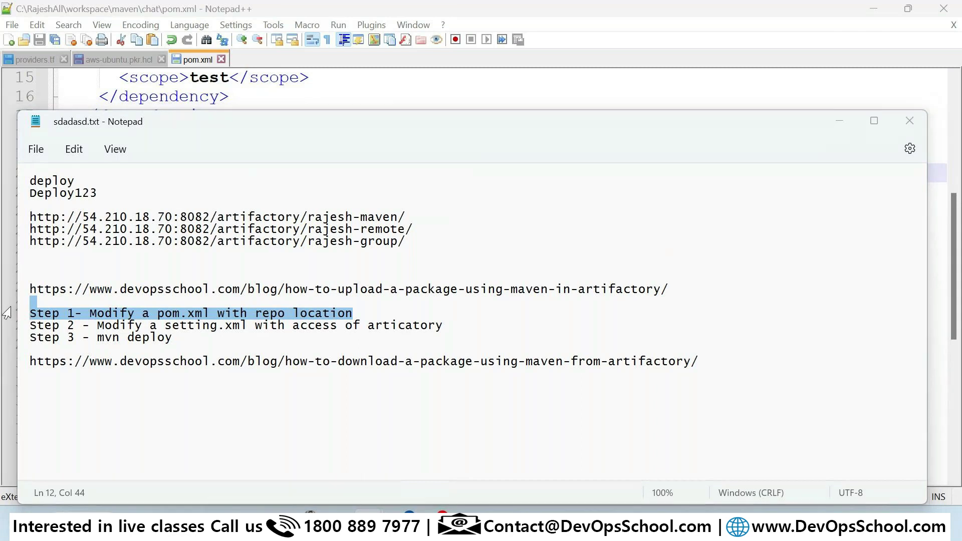
{"action": "left_click", "coordinate": [7, 314]}
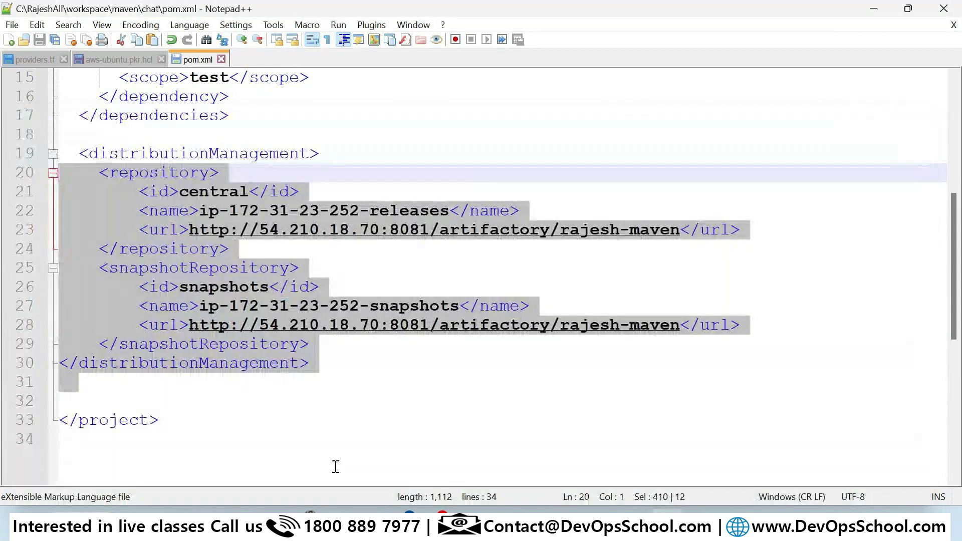
- Compare the distributionManagement block in pom.xml with the Deploy snippet in Chrome, and check its release repository URL
{"action": "key", "text": "alt+Tab"}
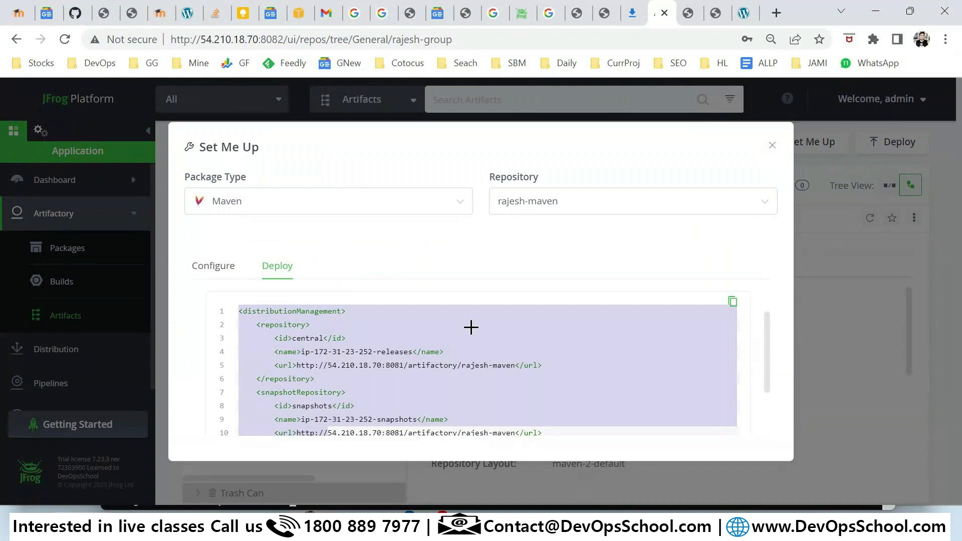
{"action": "key", "text": "alt+Tab"}
{"action": "left_click_drag", "start_coordinate": [326, 363], "coordinate": [60, 154]}
{"action": "left_click_drag", "start_coordinate": [315, 368], "coordinate": [60, 135]}
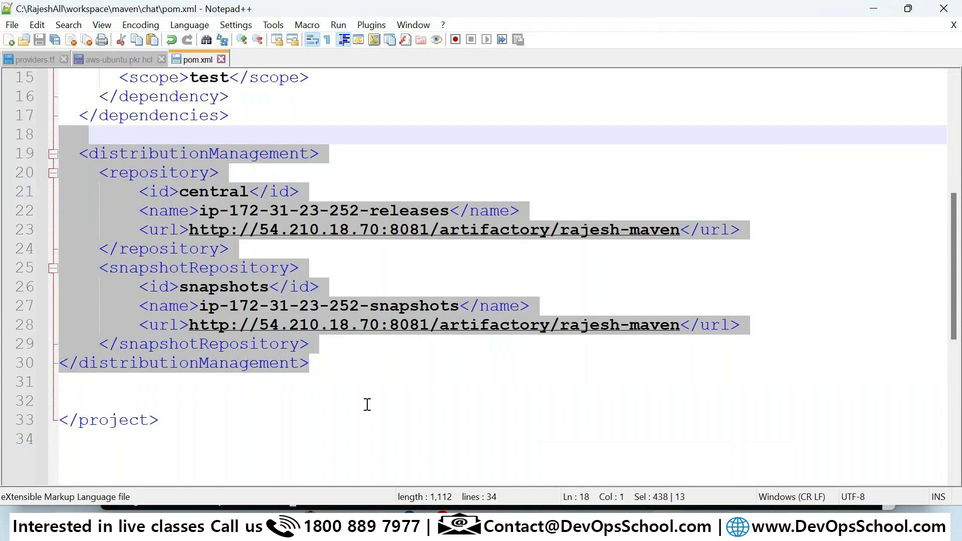
{"action": "key", "text": "alt+Tab"}
{"action": "scroll", "coordinate": [299, 341], "scroll_direction": "down", "scroll_amount": 2}
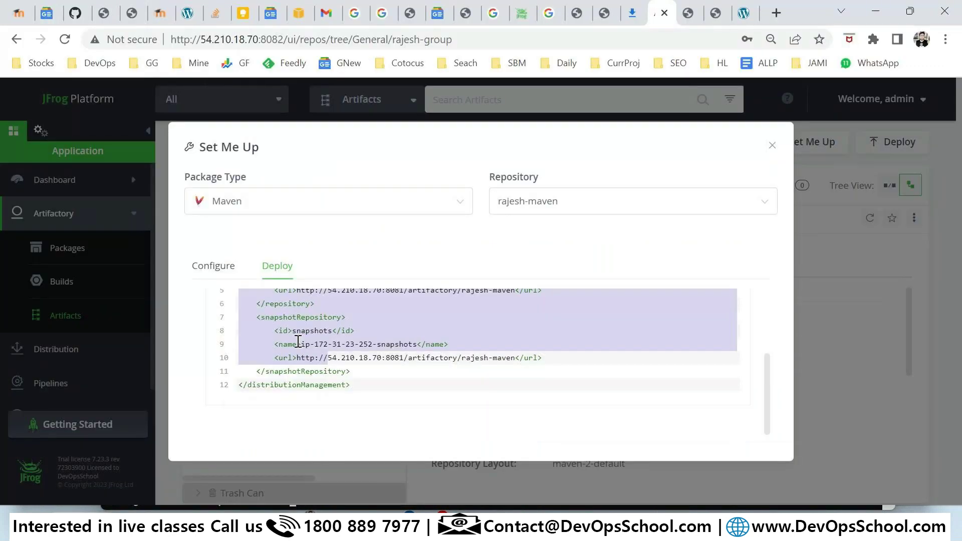
{"action": "key", "text": "alt+Tab"}
{"action": "left_click_drag", "start_coordinate": [309, 363], "coordinate": [53, 153]}
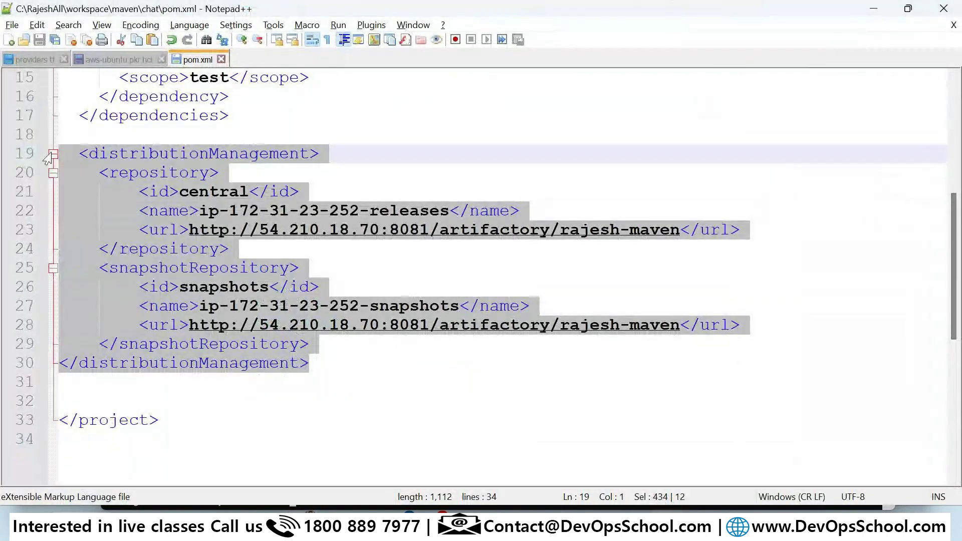
{"action": "left_click", "coordinate": [490, 396]}
{"action": "left_click_drag", "start_coordinate": [679, 229], "coordinate": [192, 226]}
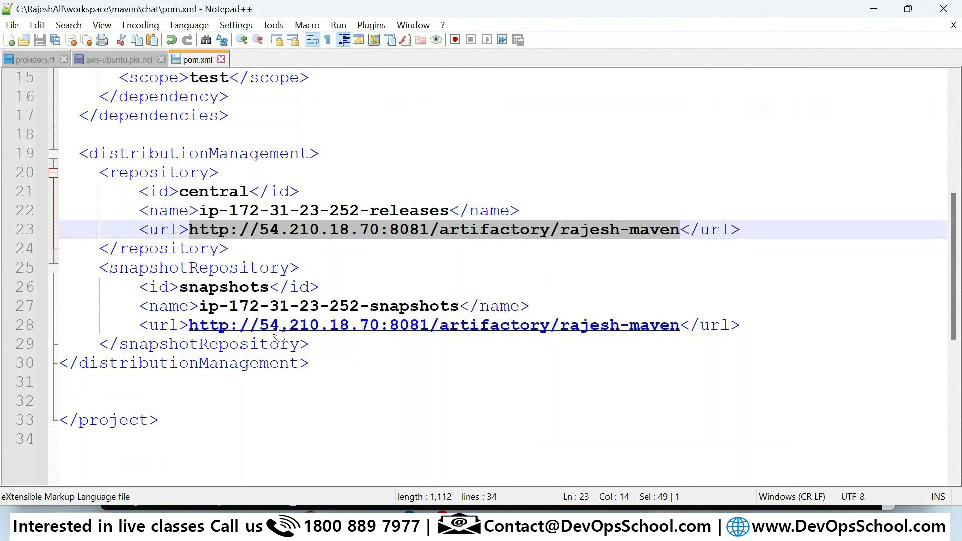
- Switch to Chrome, restart Set Me Up for the Maven repository rajesh-maven, and review its Deploy snippet down to snapshotRepository
{"action": "key", "text": "alt+Tab"}
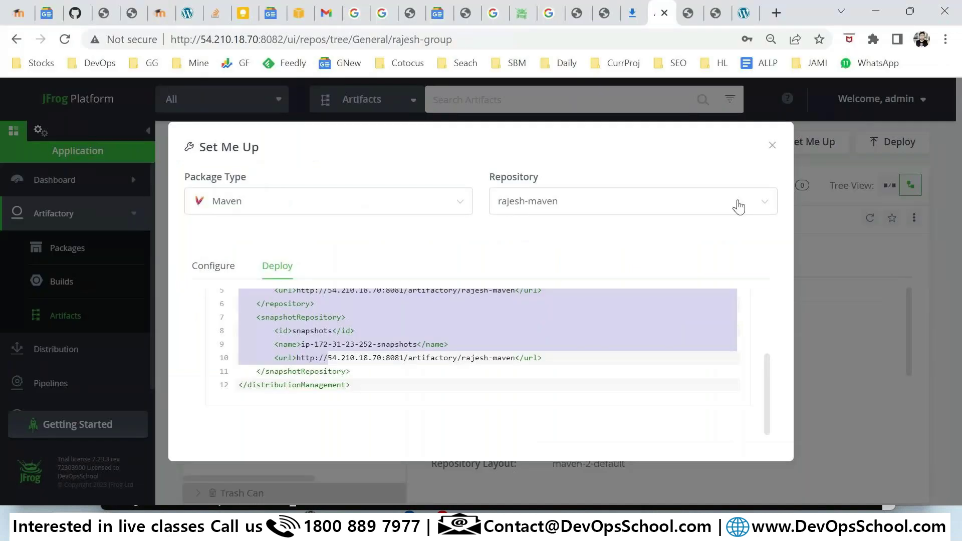
{"action": "left_click", "coordinate": [772, 145]}
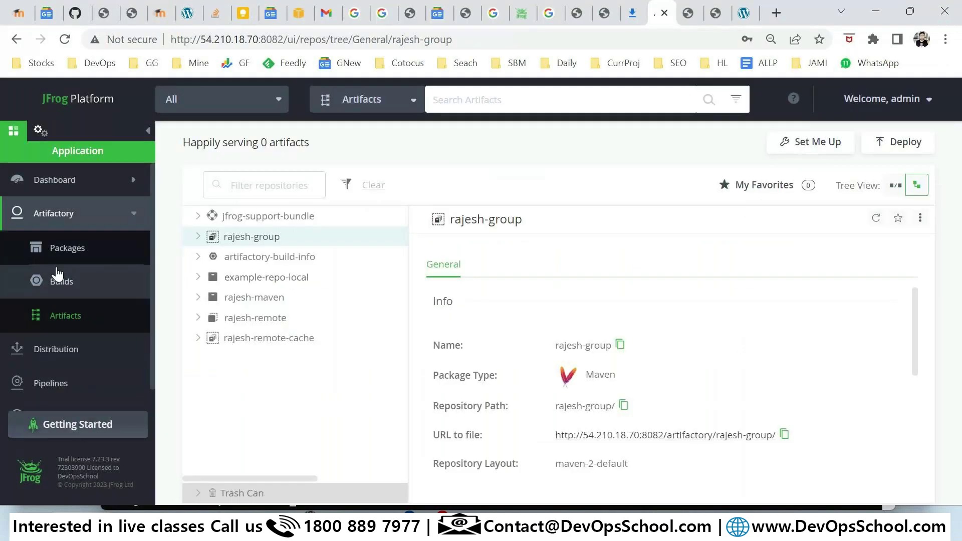
{"action": "left_click", "coordinate": [852, 142]}
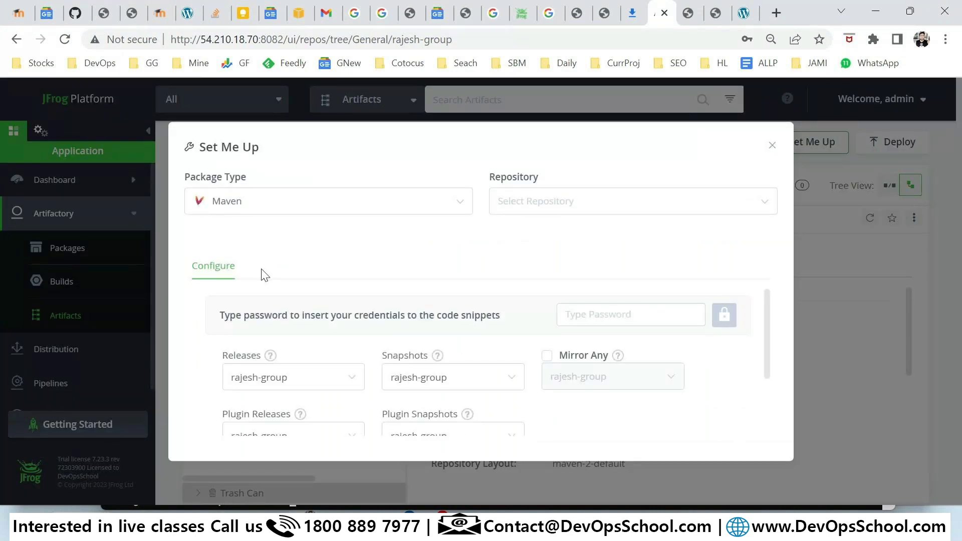
{"action": "left_click", "coordinate": [264, 205]}
{"action": "left_click", "coordinate": [537, 206]}
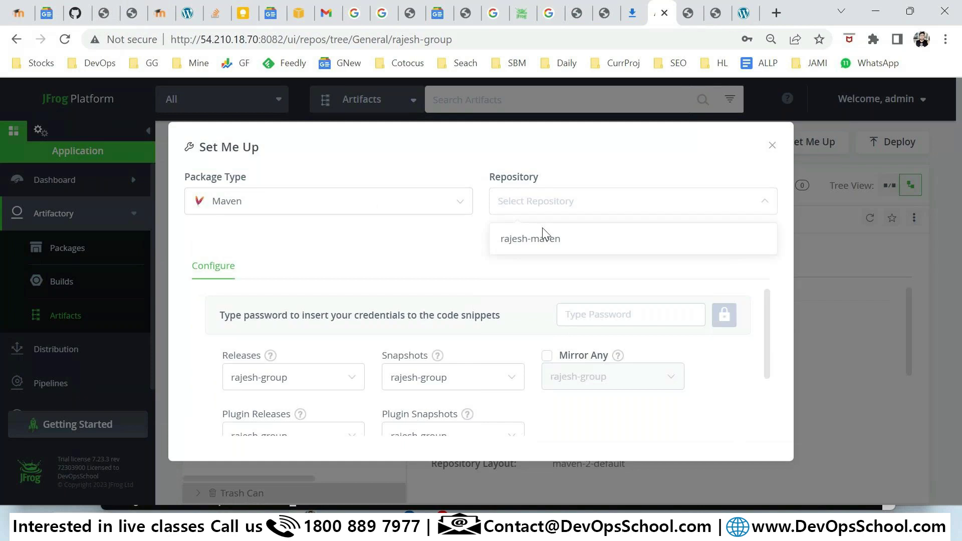
{"action": "left_click", "coordinate": [543, 236]}
{"action": "left_click", "coordinate": [277, 266]}
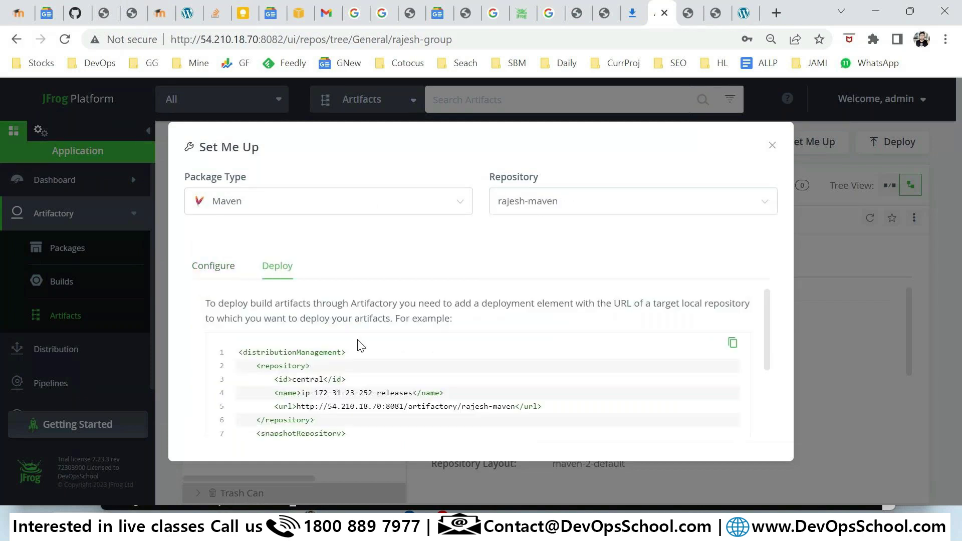
{"action": "scroll", "coordinate": [357, 344], "scroll_direction": "down", "scroll_amount": 3}
{"action": "left_click_drag", "start_coordinate": [257, 304], "coordinate": [296, 318]}
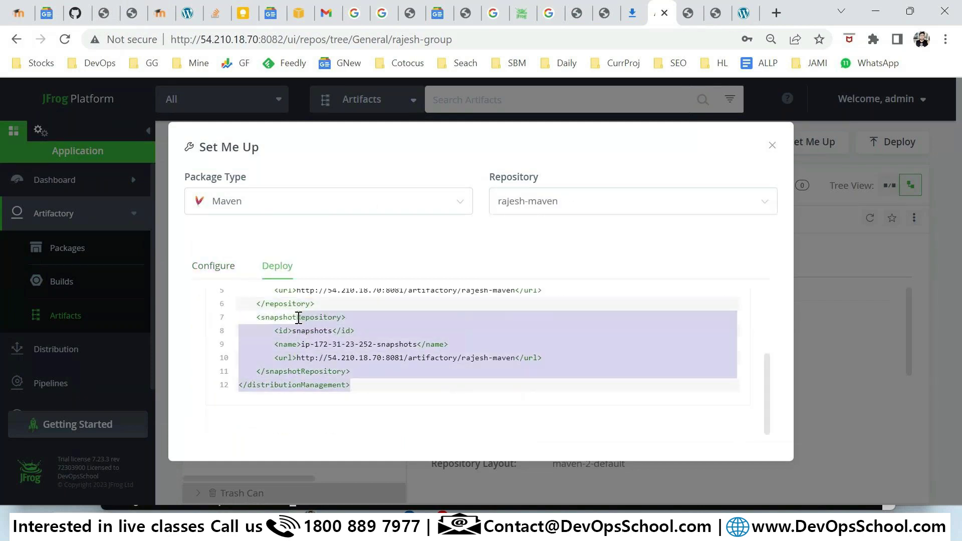
- Find the distributionManagement example in the DevOpsSchool article on uploading a Maven package, and examine its release and snapshot URLs
{"action": "left_click", "coordinate": [743, 15]}
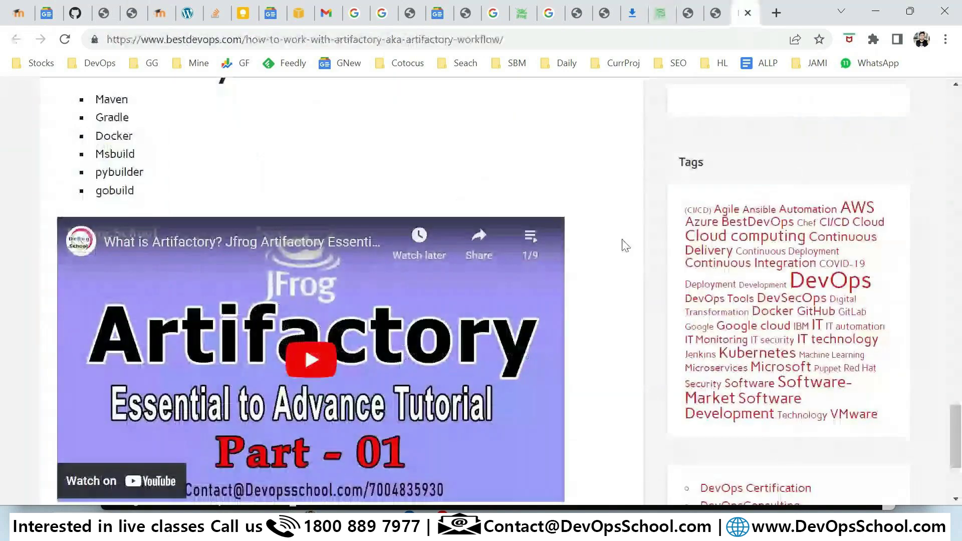
{"action": "scroll", "coordinate": [622, 241], "scroll_direction": "up", "scroll_amount": 10}
{"action": "left_click", "coordinate": [715, 13]}
{"action": "scroll", "coordinate": [381, 300], "scroll_direction": "up", "scroll_amount": 10}
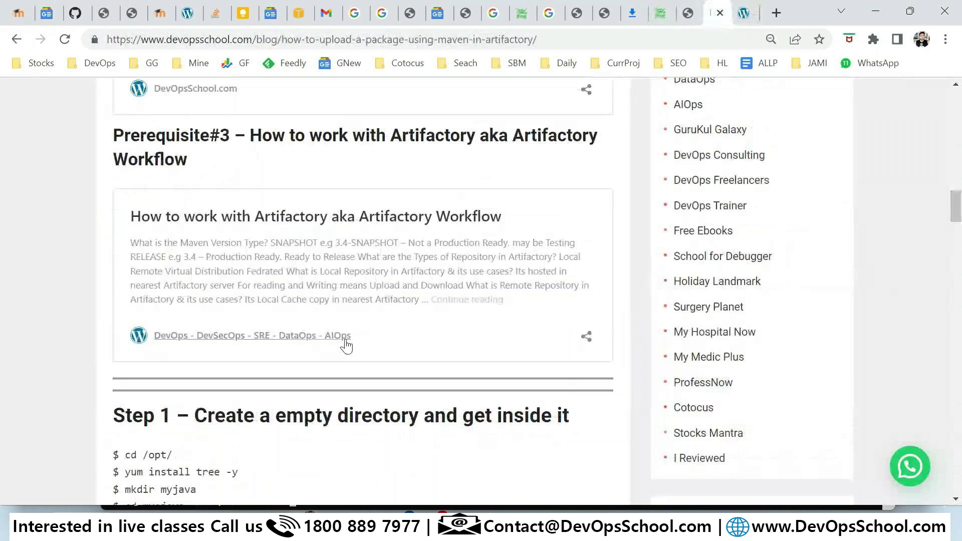
{"action": "scroll", "coordinate": [321, 368], "scroll_direction": "down", "scroll_amount": 5}
{"action": "scroll", "coordinate": [300, 380], "scroll_direction": "down", "scroll_amount": 5}
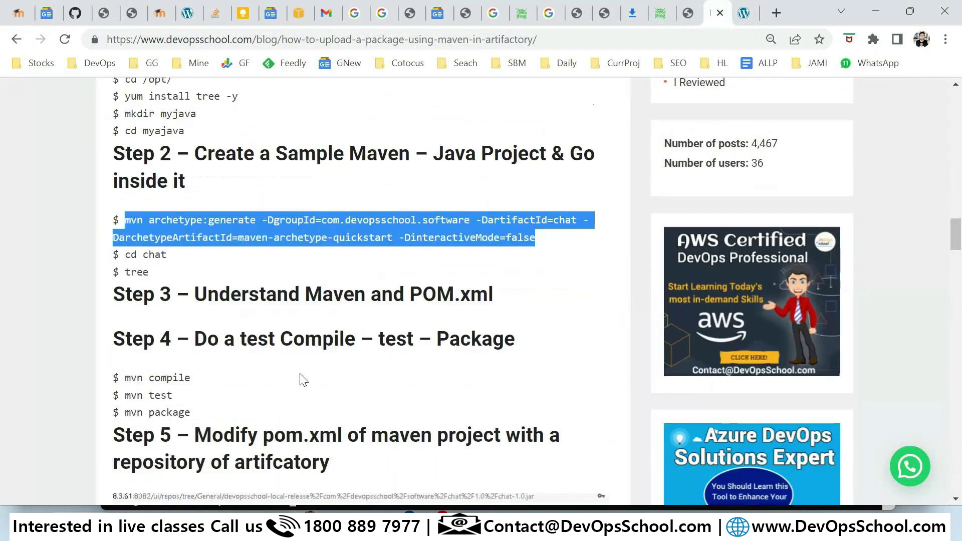
{"action": "scroll", "coordinate": [234, 307], "scroll_direction": "down", "scroll_amount": 10}
{"action": "left_click_drag", "start_coordinate": [263, 254], "coordinate": [512, 283]}
{"action": "left_click_drag", "start_coordinate": [548, 370], "coordinate": [273, 361]}
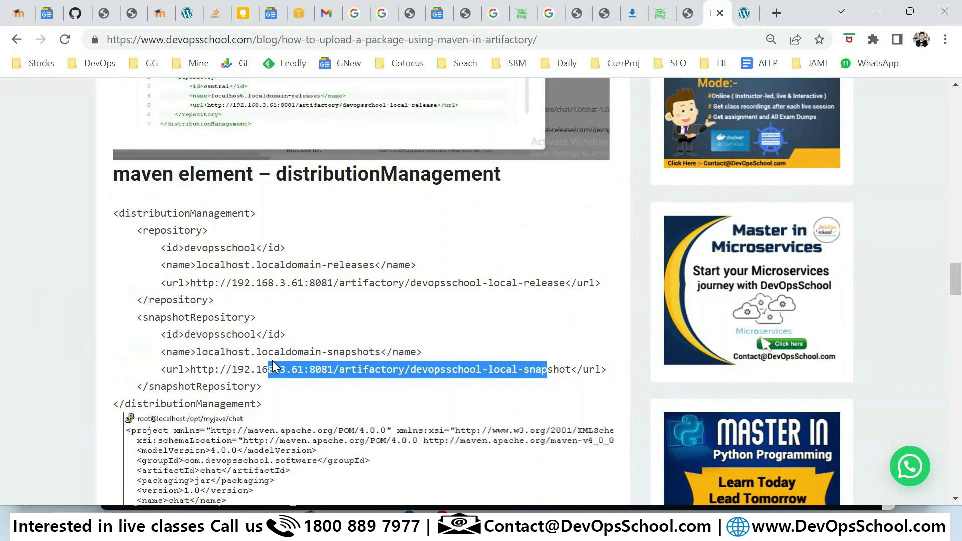
{"action": "left_click_drag", "start_coordinate": [565, 283], "coordinate": [196, 286]}
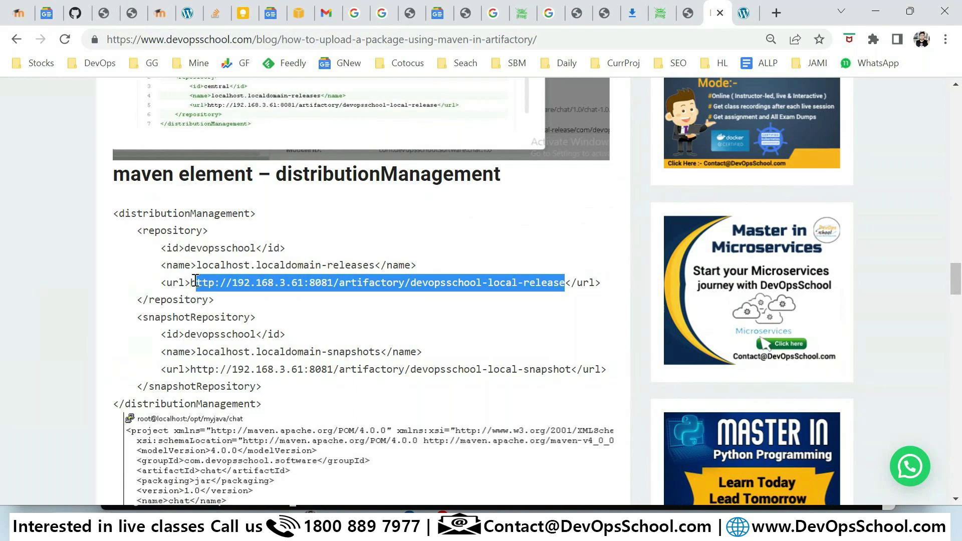
- Switch to the sdadasd.txt notes in Notepad, review Step 2, the deploy credentials and the repository URLs, and save the file
{"action": "key", "text": "alt+Tab"}
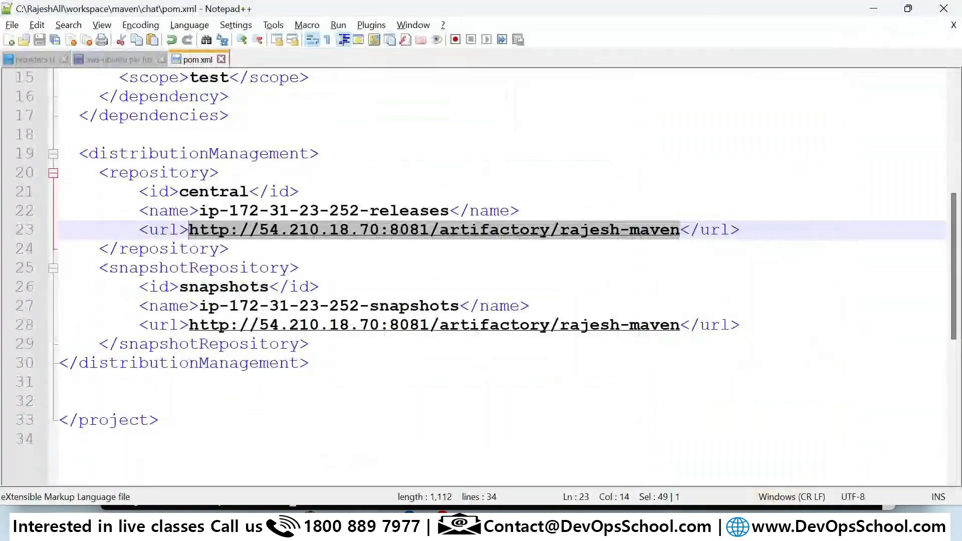
{"action": "left_click", "coordinate": [369, 522]}
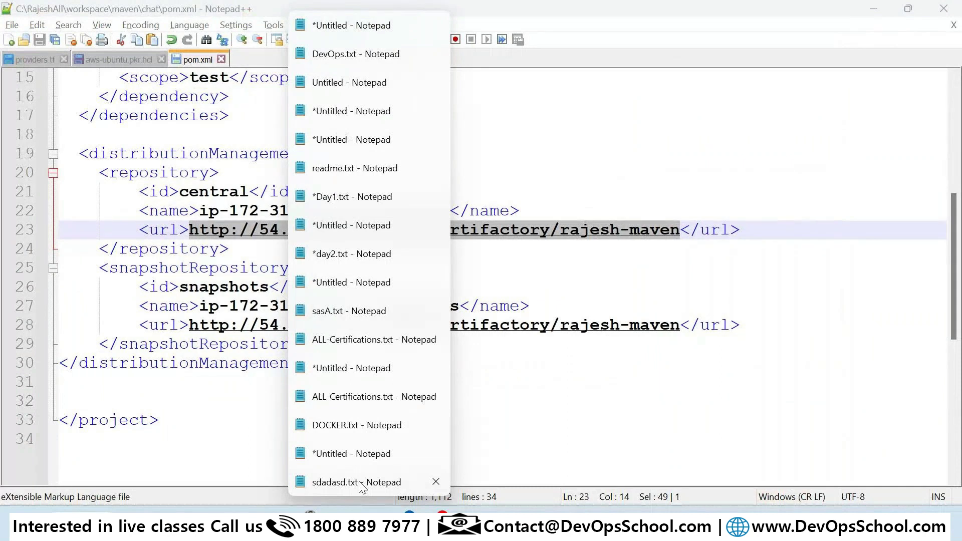
{"action": "left_click", "coordinate": [361, 482]}
{"action": "left_click_drag", "start_coordinate": [97, 326], "coordinate": [173, 326]}
{"action": "left_click", "coordinate": [262, 330]}
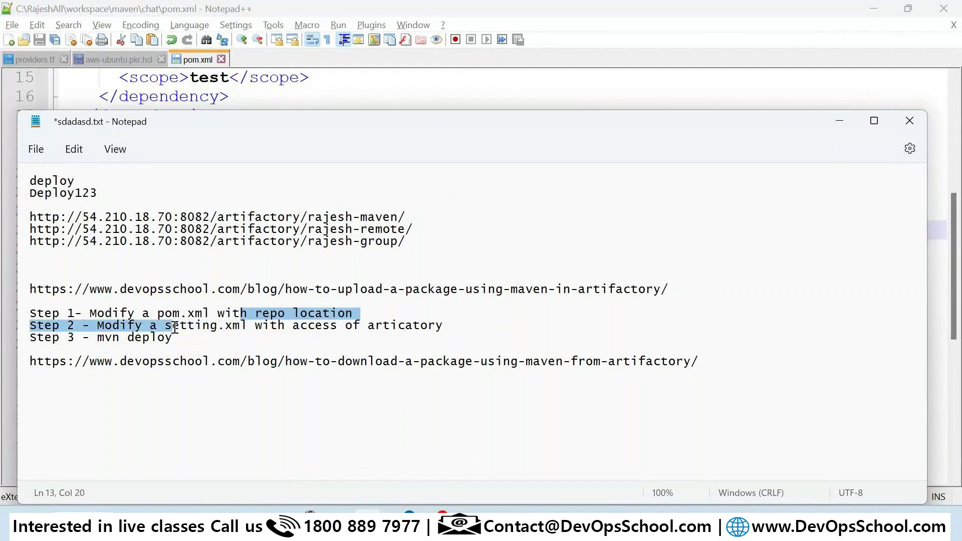
{"action": "left_click", "coordinate": [318, 326]}
{"action": "left_click_drag", "start_coordinate": [443, 325], "coordinate": [325, 323]}
{"action": "key", "text": "ctrl+s"}
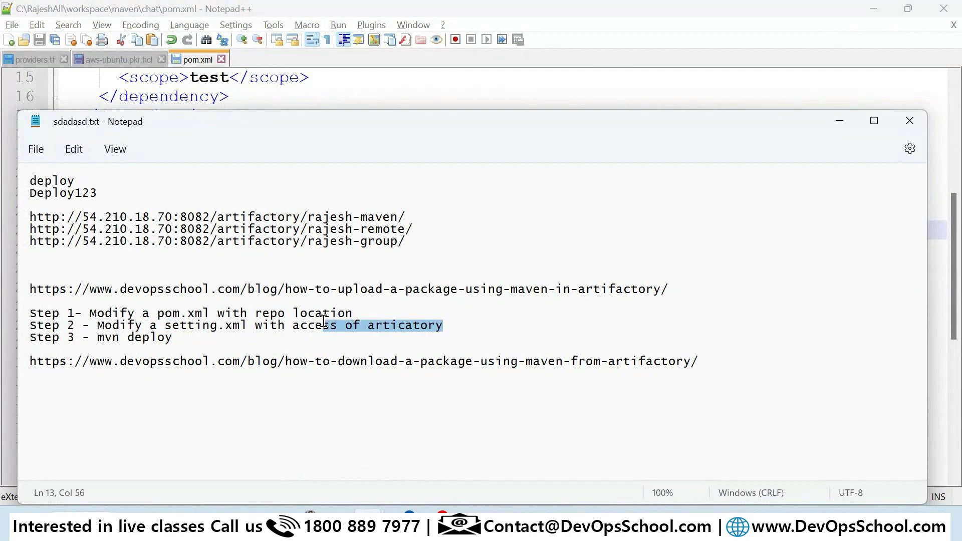
{"action": "left_click_drag", "start_coordinate": [99, 193], "coordinate": [3, 161]}
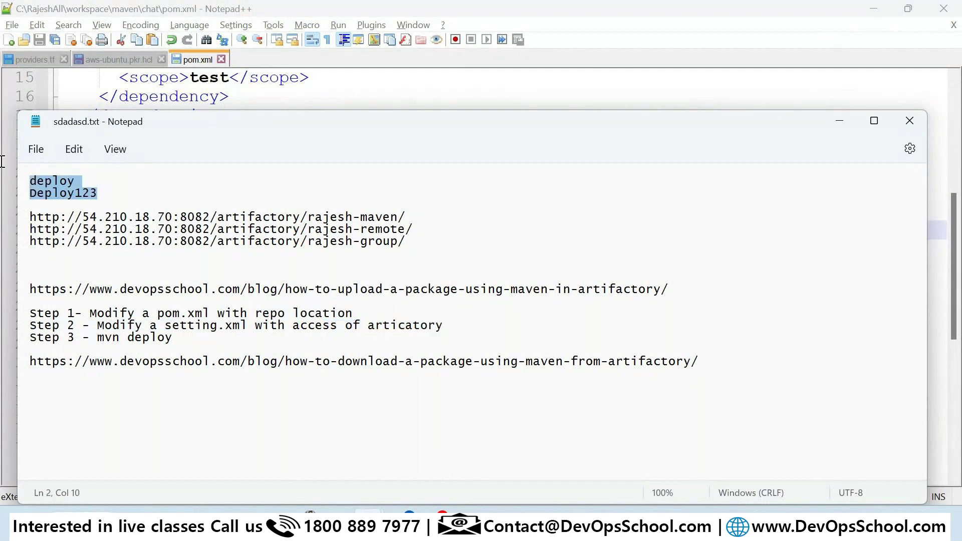
{"action": "left_click_drag", "start_coordinate": [357, 274], "coordinate": [30, 216]}
- Switch to the chat folder window in File Explorer and browse to C:\tools\apache-maven-3.8.5-bin\conf
{"action": "left_click", "coordinate": [203, 521]}
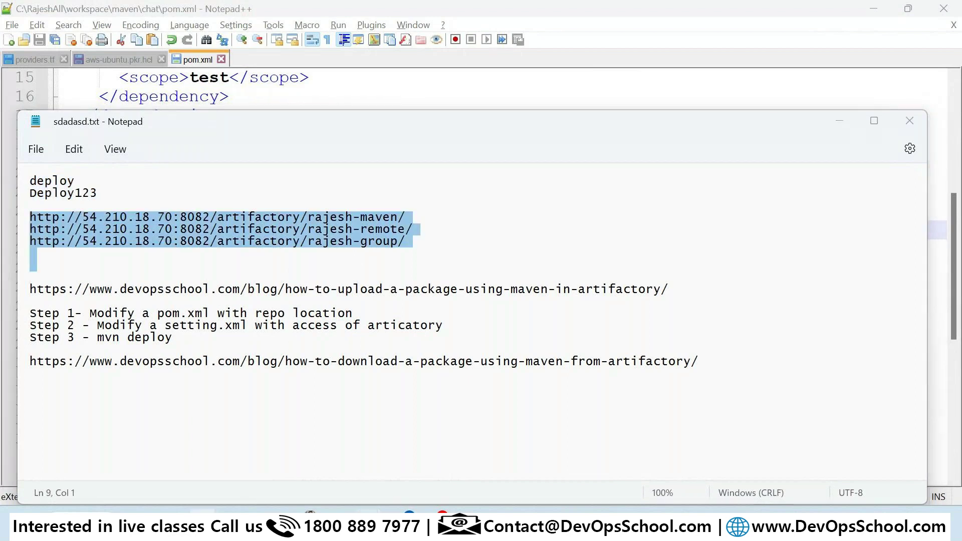
{"action": "left_click", "coordinate": [676, 477]}
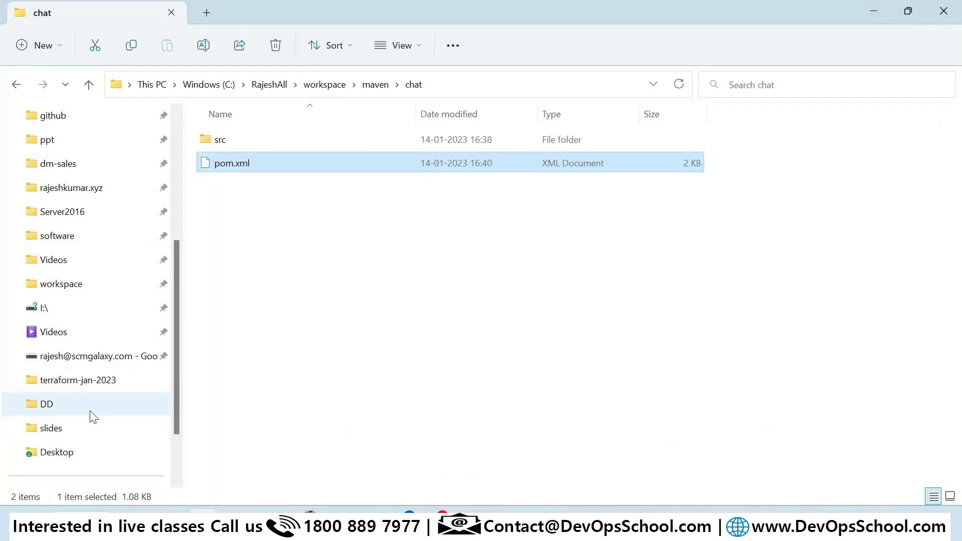
{"action": "scroll", "coordinate": [65, 431], "scroll_direction": "up", "scroll_amount": 1}
{"action": "scroll", "coordinate": [120, 356], "scroll_direction": "up", "scroll_amount": 2}
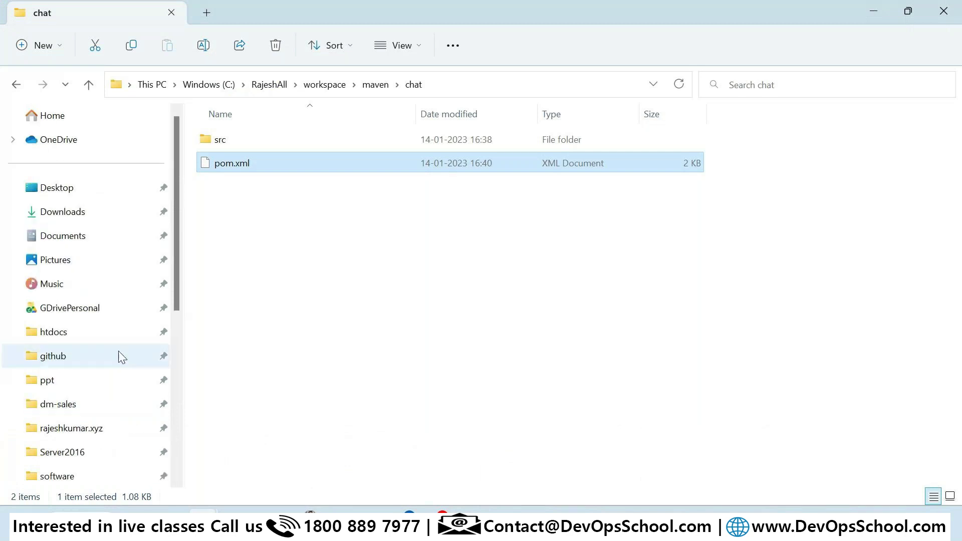
{"action": "scroll", "coordinate": [120, 370], "scroll_direction": "down", "scroll_amount": 4}
{"action": "scroll", "coordinate": [134, 372], "scroll_direction": "down", "scroll_amount": 2}
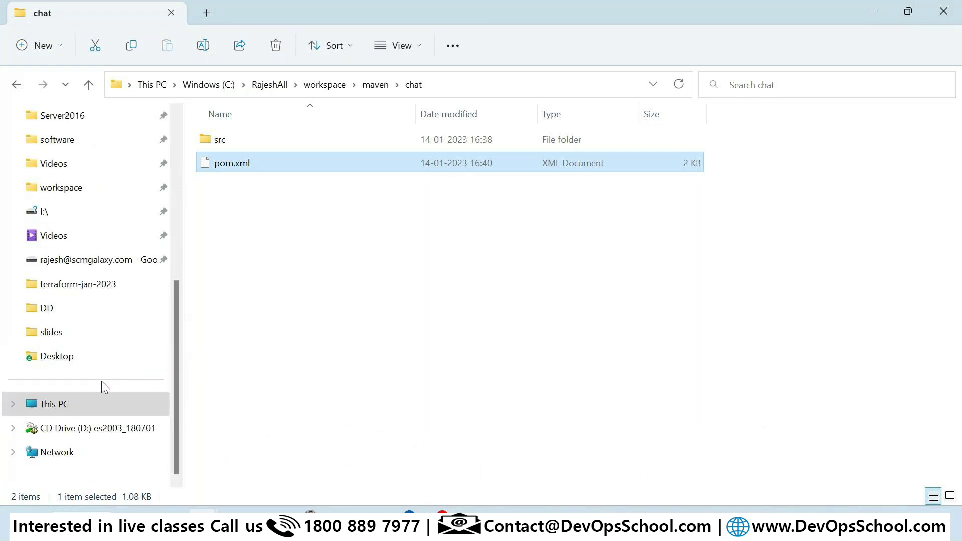
{"action": "left_click", "coordinate": [76, 403]}
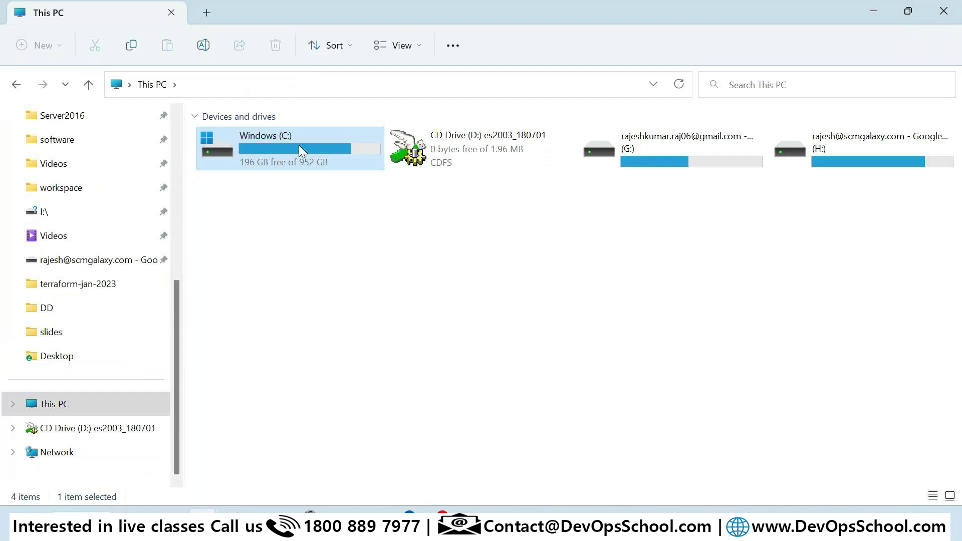
{"action": "double_click", "coordinate": [299, 145]}
{"action": "scroll", "coordinate": [280, 384], "scroll_direction": "down", "scroll_amount": 1}
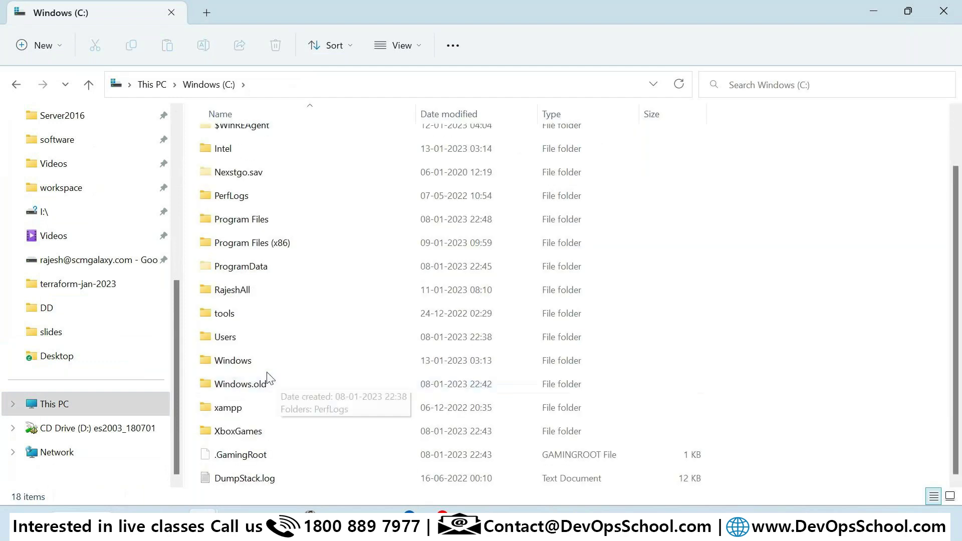
{"action": "double_click", "coordinate": [225, 315]}
{"action": "scroll", "coordinate": [255, 386], "scroll_direction": "down", "scroll_amount": 2}
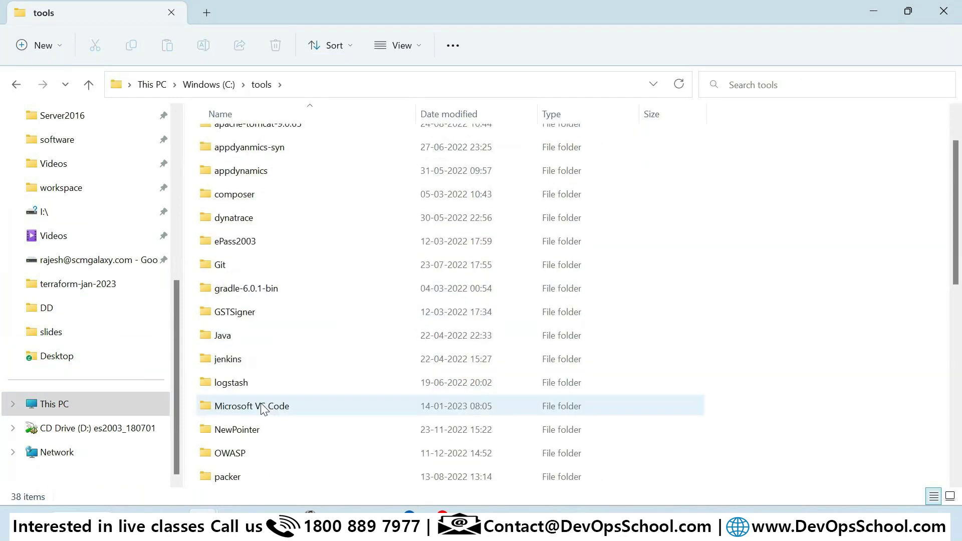
{"action": "scroll", "coordinate": [266, 401], "scroll_direction": "up", "scroll_amount": 2}
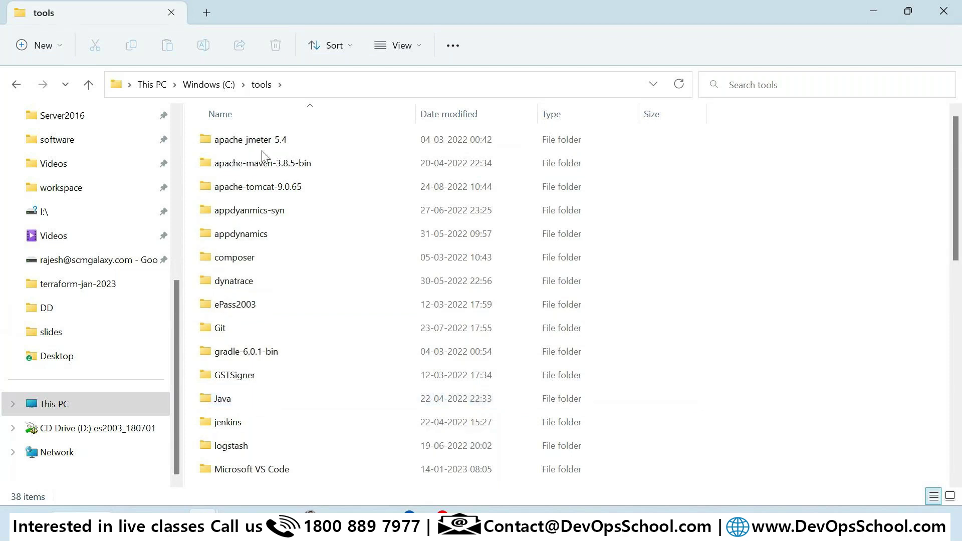
{"action": "double_click", "coordinate": [266, 164]}
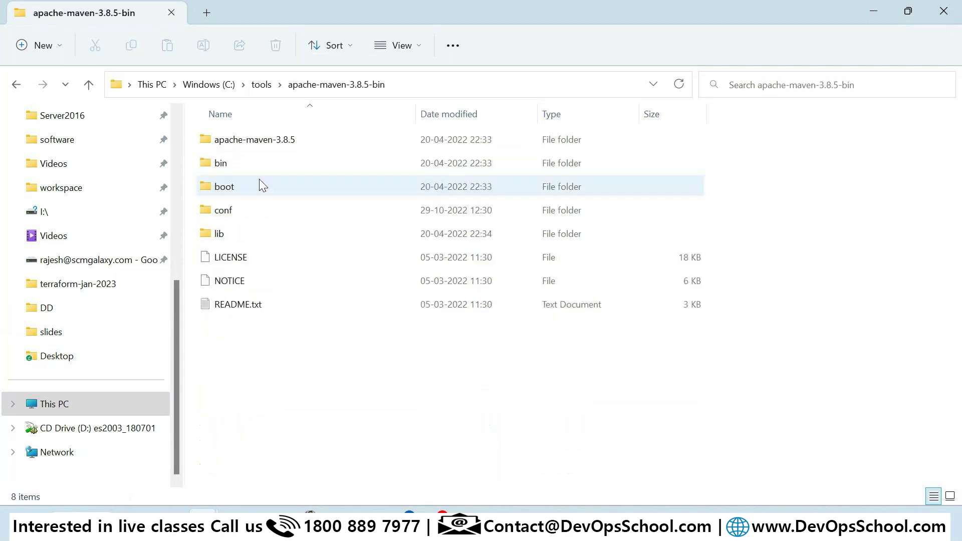
{"action": "double_click", "coordinate": [225, 210]}
- Open settings.xml from Maven's conf folder in Notepad++
{"action": "left_click", "coordinate": [225, 170]}
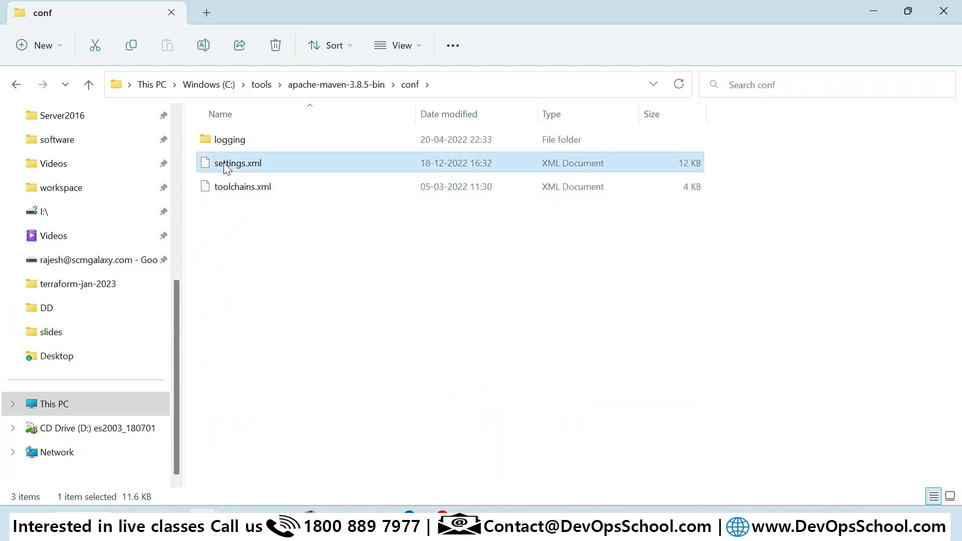
{"action": "right_click", "coordinate": [226, 170]}
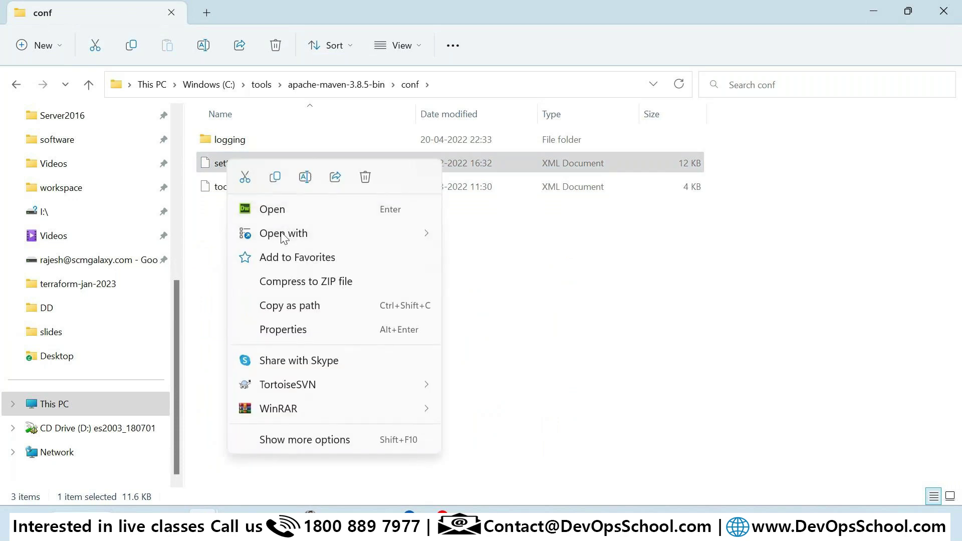
{"action": "left_click", "coordinate": [421, 236]}
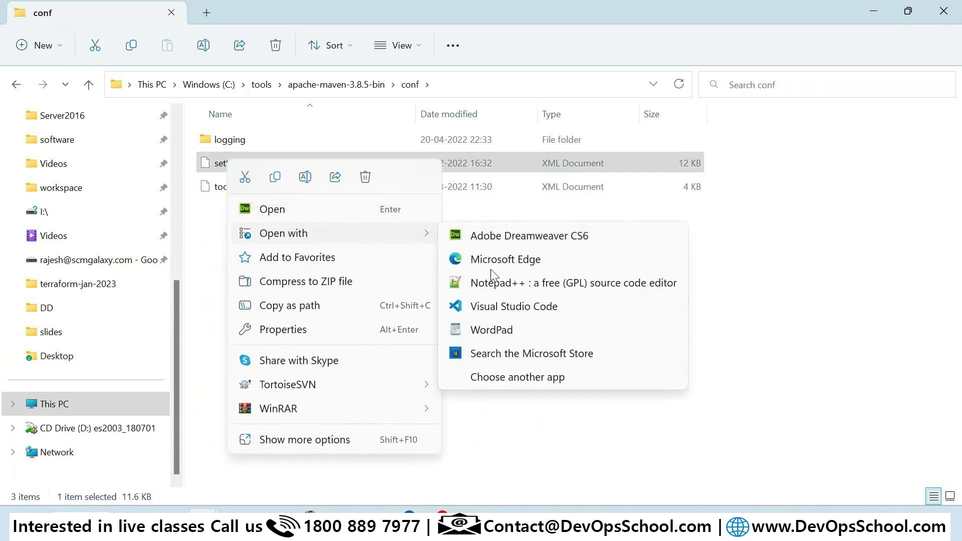
{"action": "left_click", "coordinate": [495, 283]}
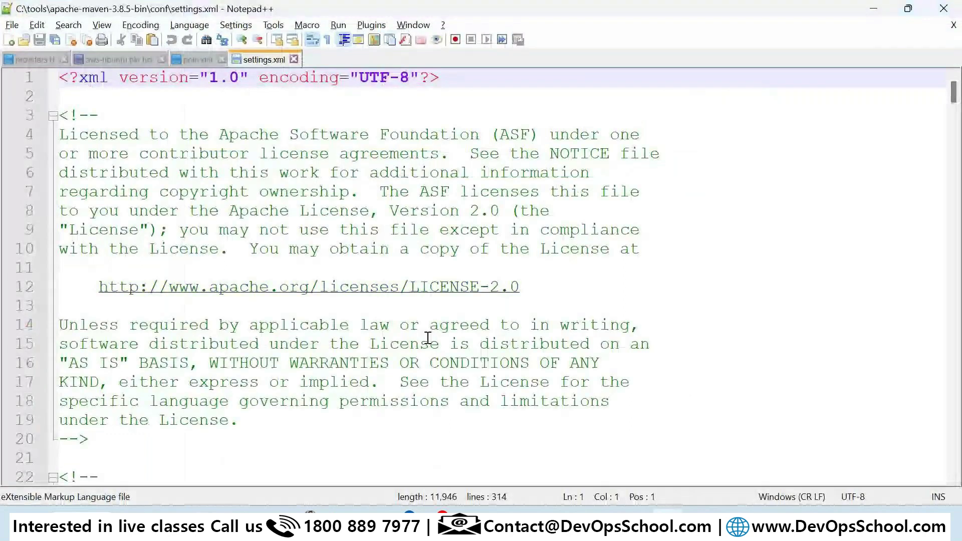
- Find the servers section in settings.xml and examine the central and snapshots server entries with their login credentials
{"action": "scroll", "coordinate": [428, 338], "scroll_direction": "down", "scroll_amount": 10}
{"action": "scroll", "coordinate": [479, 461], "scroll_direction": "down", "scroll_amount": 3}
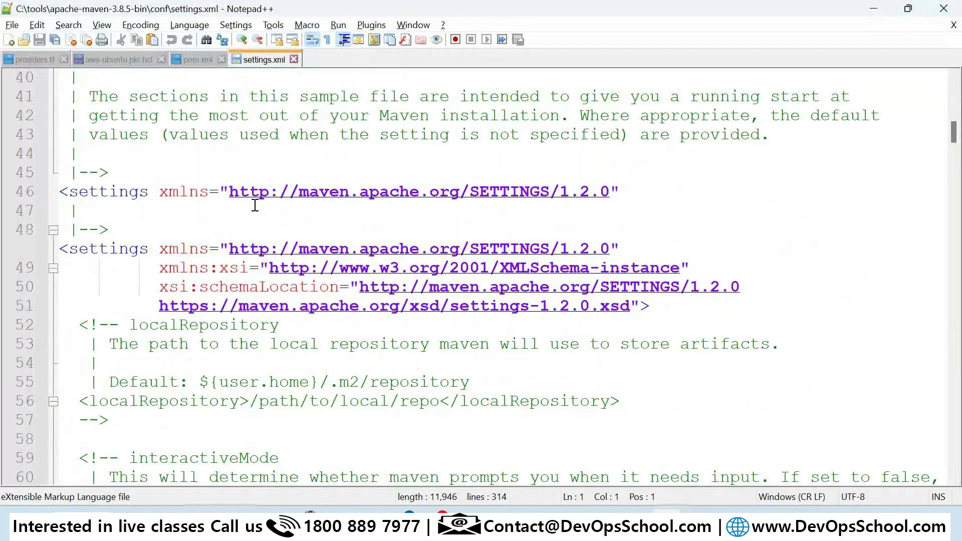
{"action": "scroll", "coordinate": [264, 245], "scroll_direction": "down", "scroll_amount": 3, "text": "ctrl"}
{"action": "scroll", "coordinate": [264, 245], "scroll_direction": "down", "scroll_amount": 20}
{"action": "scroll", "coordinate": [288, 264], "scroll_direction": "down", "scroll_amount": 1, "text": "ctrl"}
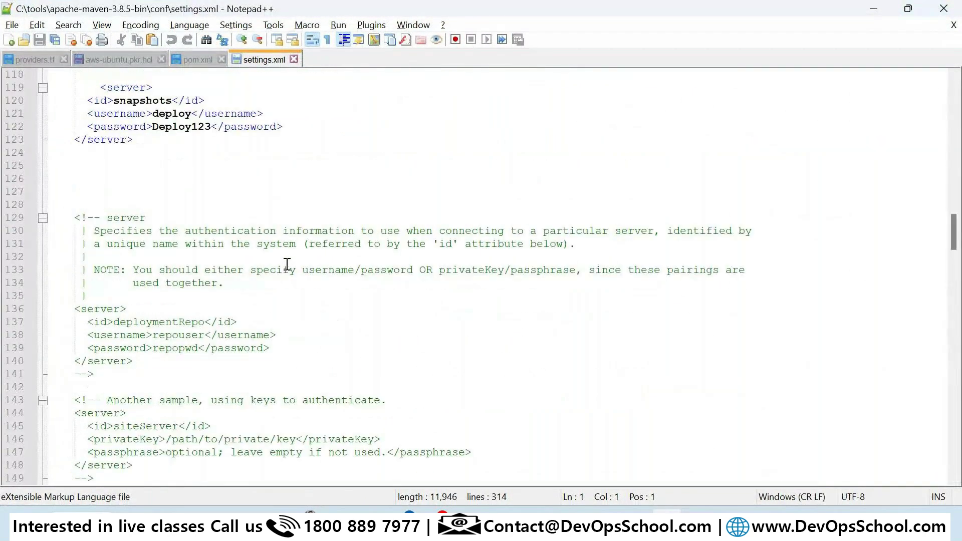
{"action": "scroll", "coordinate": [288, 264], "scroll_direction": "up", "scroll_amount": 4}
{"action": "left_click_drag", "start_coordinate": [133, 218], "coordinate": [22, 164]}
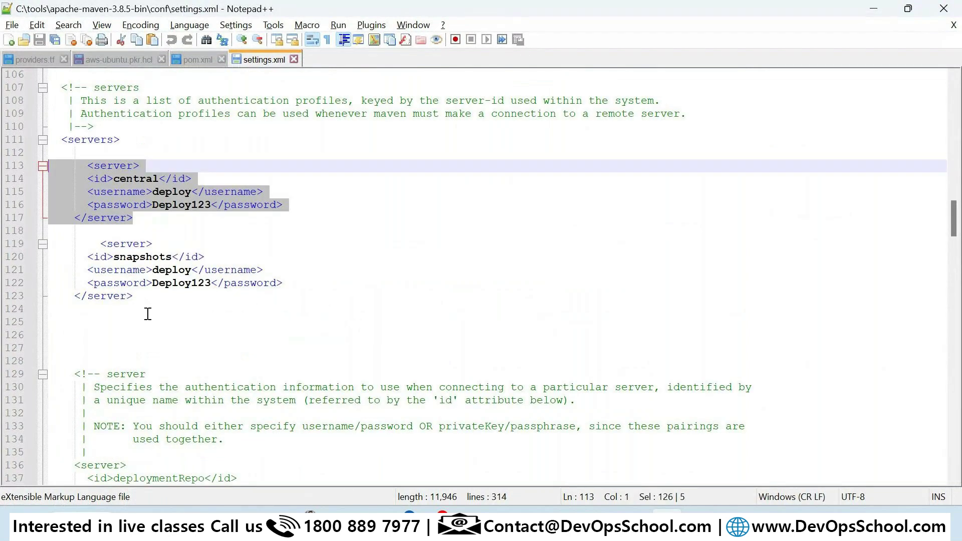
{"action": "left_click_drag", "start_coordinate": [146, 314], "coordinate": [48, 244]}
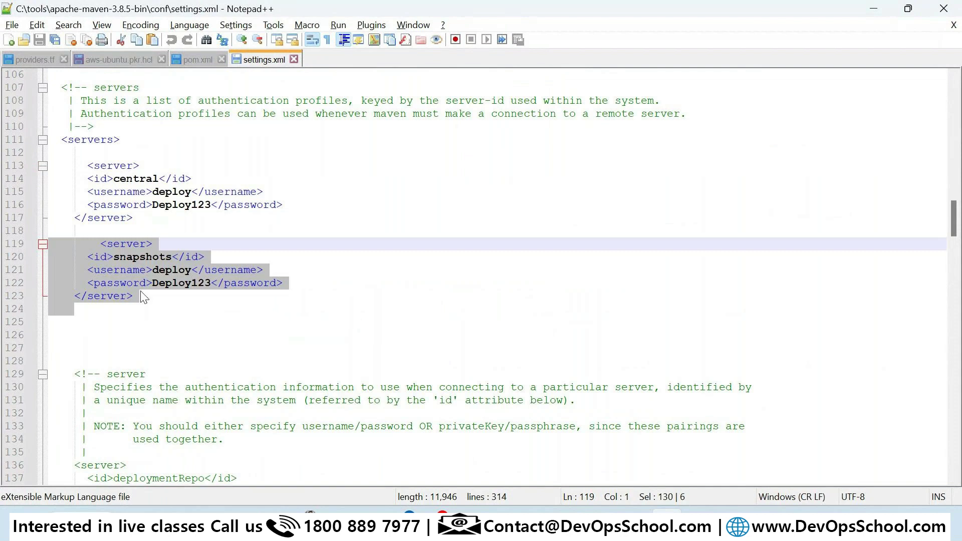
{"action": "left_click_drag", "start_coordinate": [129, 326], "coordinate": [54, 184]}
{"action": "left_click", "coordinate": [211, 315]}
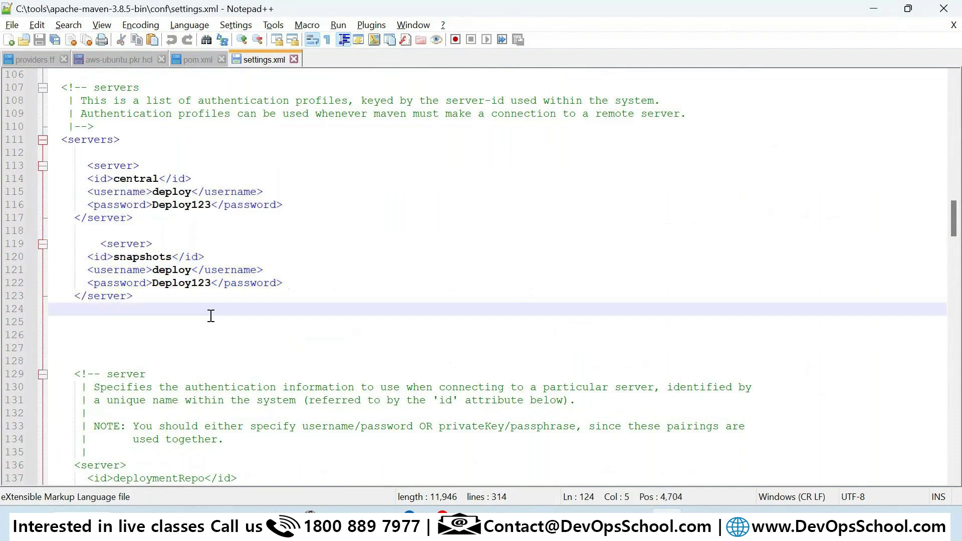
- Switch to JFrog in Chrome and restart Set Me Up with package type Maven and repository rajesh-maven, showing its Configure settings
{"action": "left_click", "coordinate": [303, 516]}
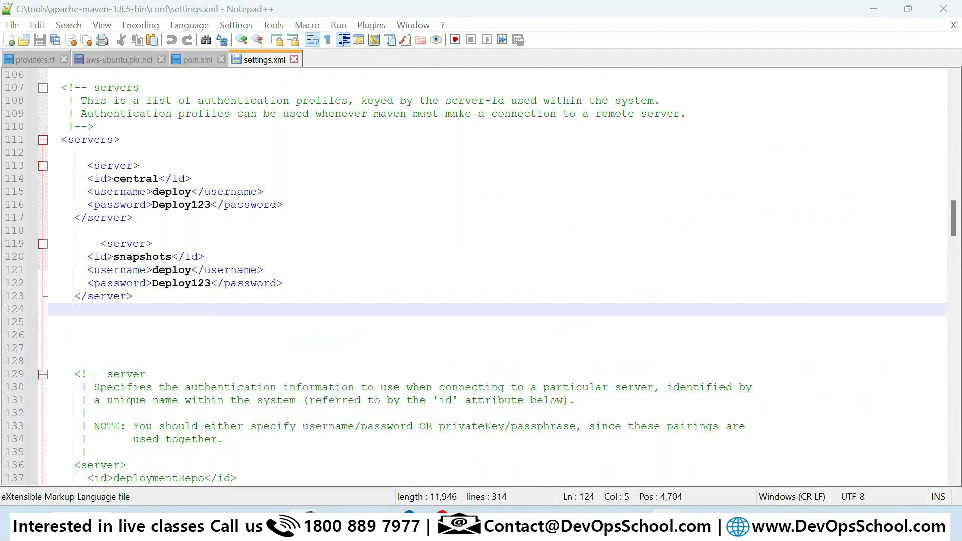
{"action": "left_click", "coordinate": [657, 13]}
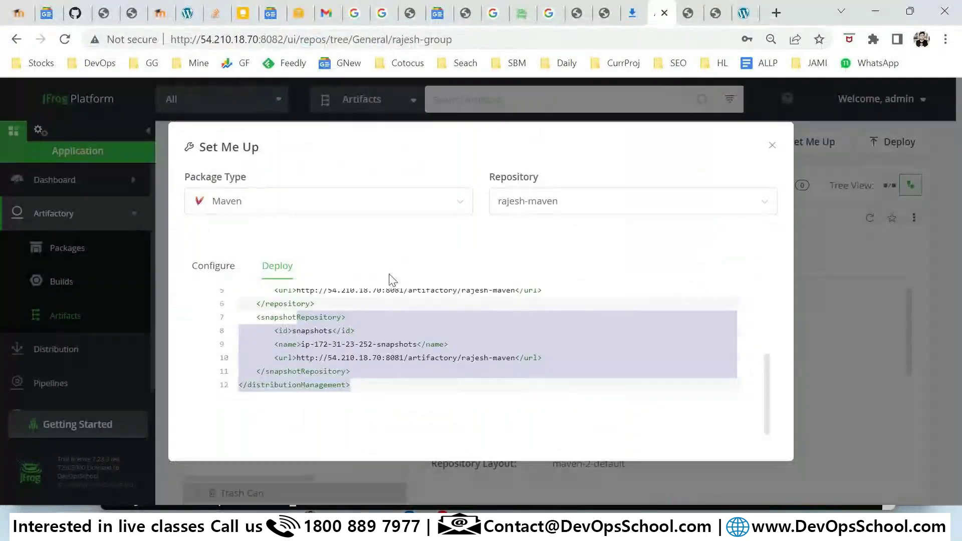
{"action": "left_click", "coordinate": [773, 145]}
{"action": "left_click", "coordinate": [806, 143]}
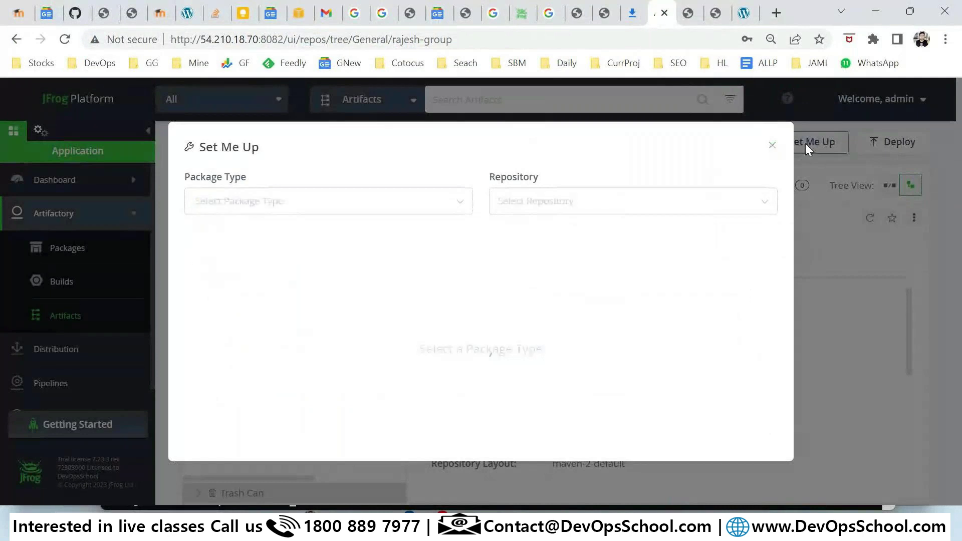
{"action": "left_click", "coordinate": [339, 211]}
{"action": "left_click", "coordinate": [292, 208]}
{"action": "left_click", "coordinate": [504, 203]}
{"action": "left_click", "coordinate": [531, 239]}
{"action": "double_click", "coordinate": [221, 265]}
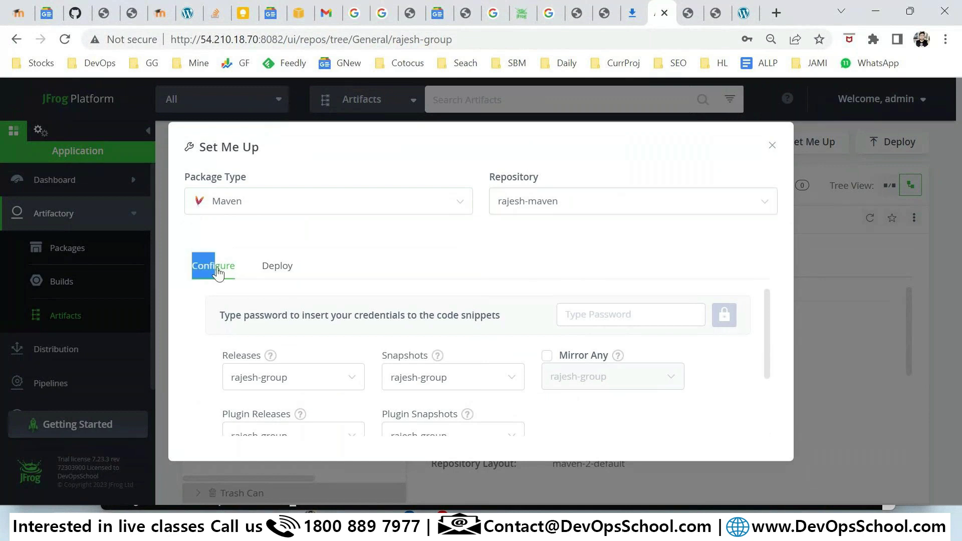
- Generate the Maven settings with the preselected rajesh-group repositories, review the servers entries, and copy the whole snippet to the clipboard
{"action": "scroll", "coordinate": [323, 306], "scroll_direction": "down", "scroll_amount": 2}
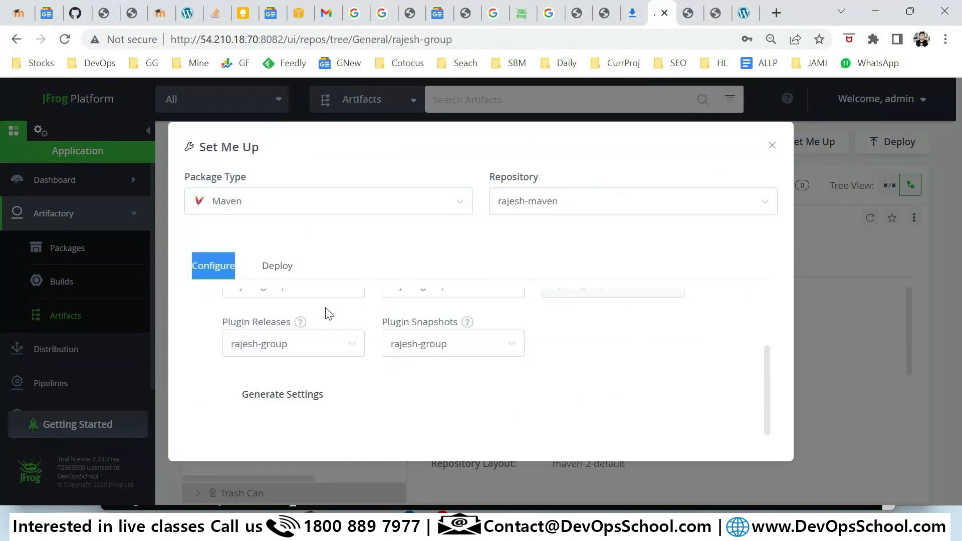
{"action": "left_click", "coordinate": [263, 396]}
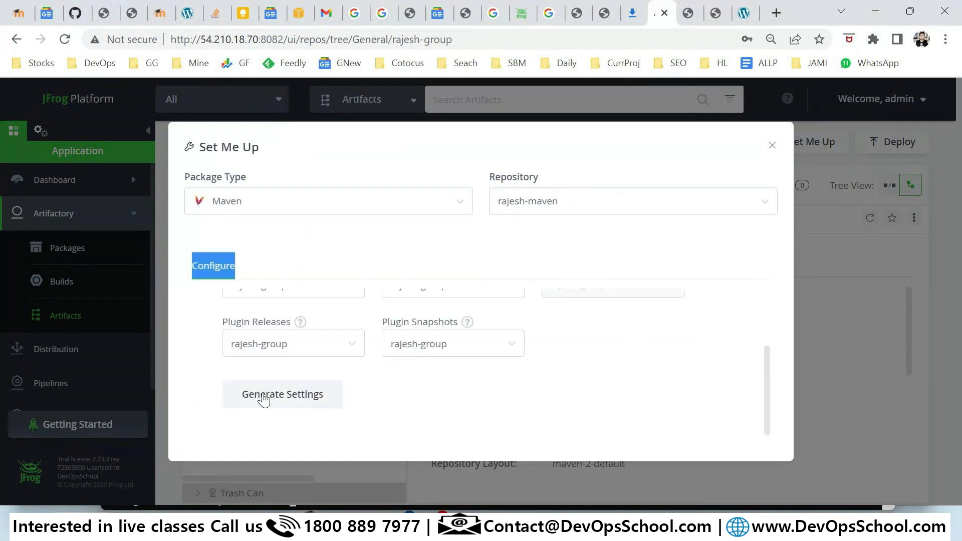
{"action": "scroll", "coordinate": [513, 336], "scroll_direction": "down", "scroll_amount": 13}
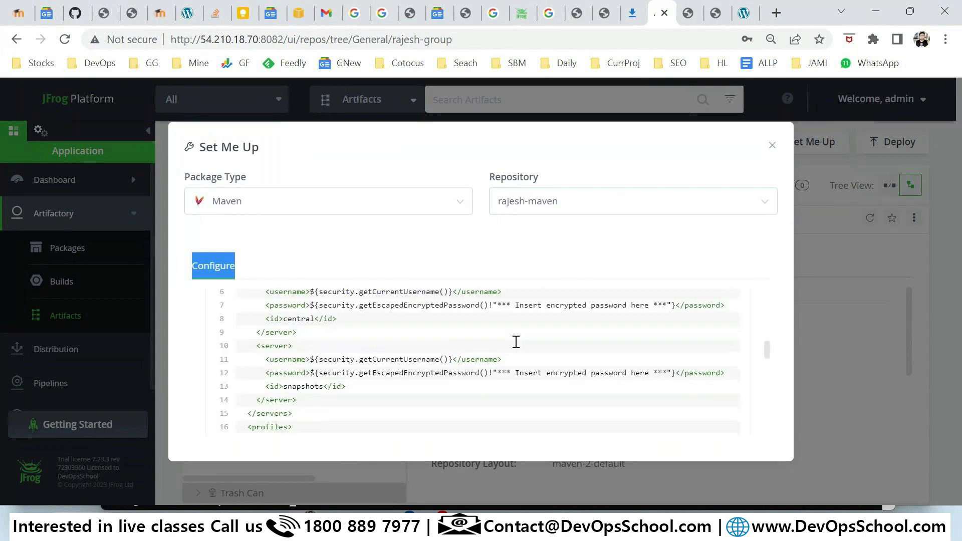
{"action": "left_click_drag", "start_coordinate": [289, 371], "coordinate": [201, 284]}
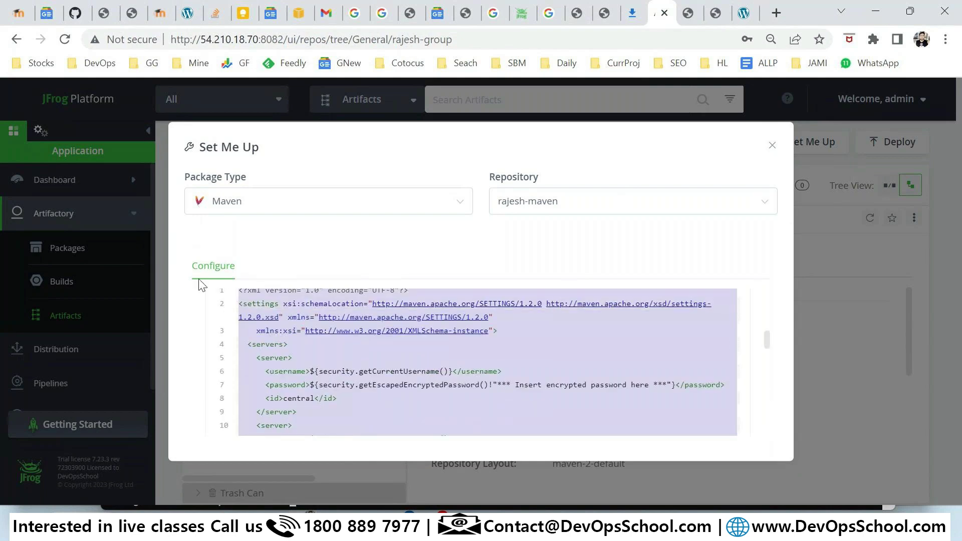
{"action": "scroll", "coordinate": [741, 387], "scroll_direction": "up", "scroll_amount": 4}
{"action": "scroll", "coordinate": [724, 374], "scroll_direction": "down", "scroll_amount": 4}
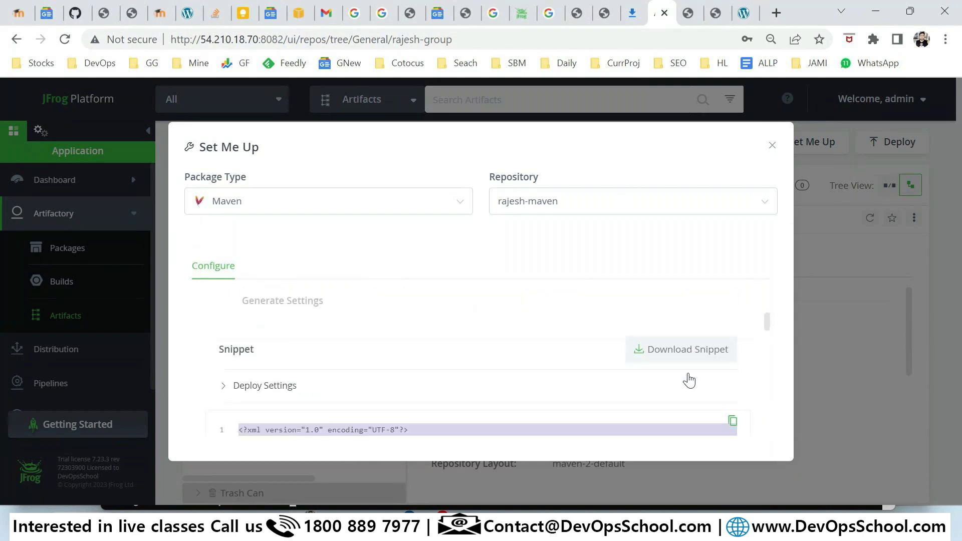
{"action": "scroll", "coordinate": [722, 329], "scroll_direction": "up", "scroll_amount": 2}
{"action": "left_click", "coordinate": [732, 355]}
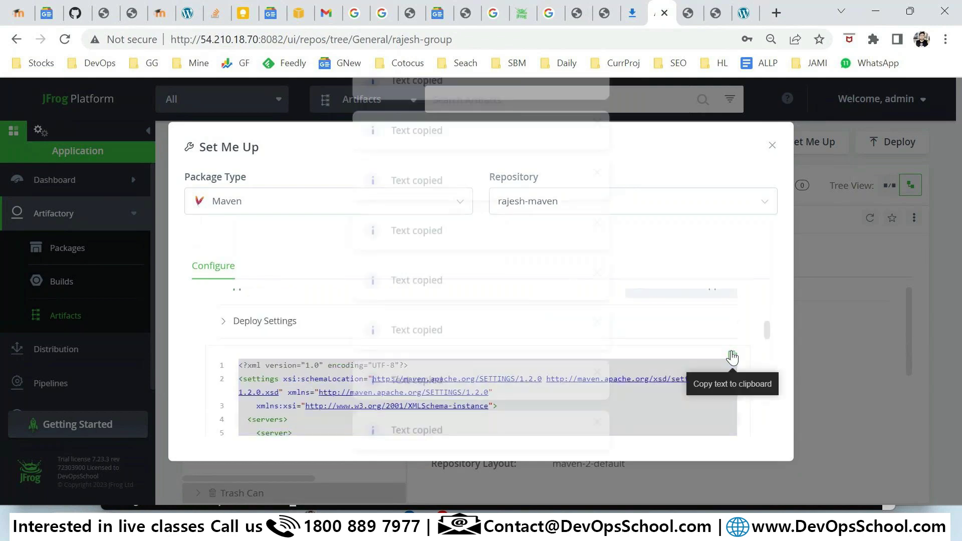
{"action": "left_click", "coordinate": [732, 356]}
- Switch to Notepad++ and paste the generated settings snippet into a new file
{"action": "key", "text": "alt+Tab"}
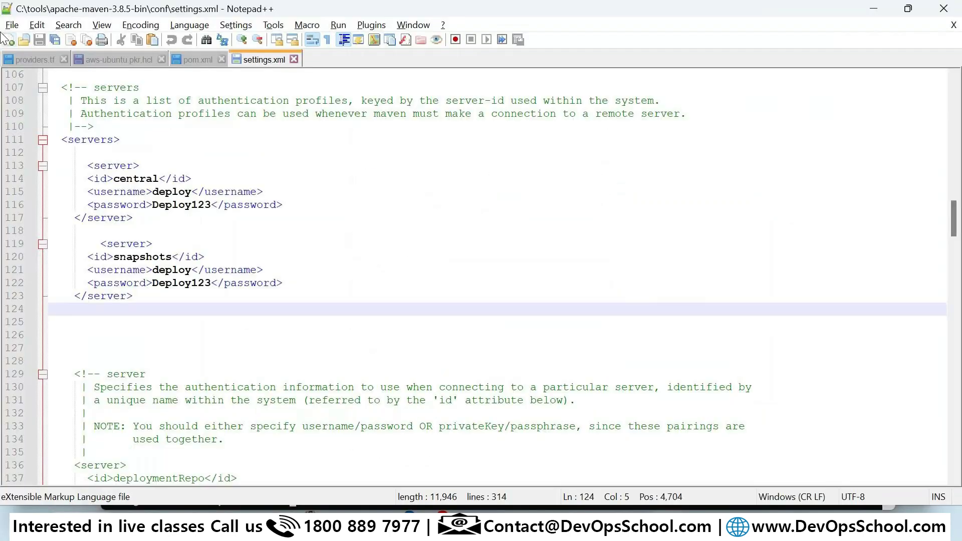
{"action": "key", "text": "ctrl+n"}
{"action": "key", "text": "ctrl+v"}
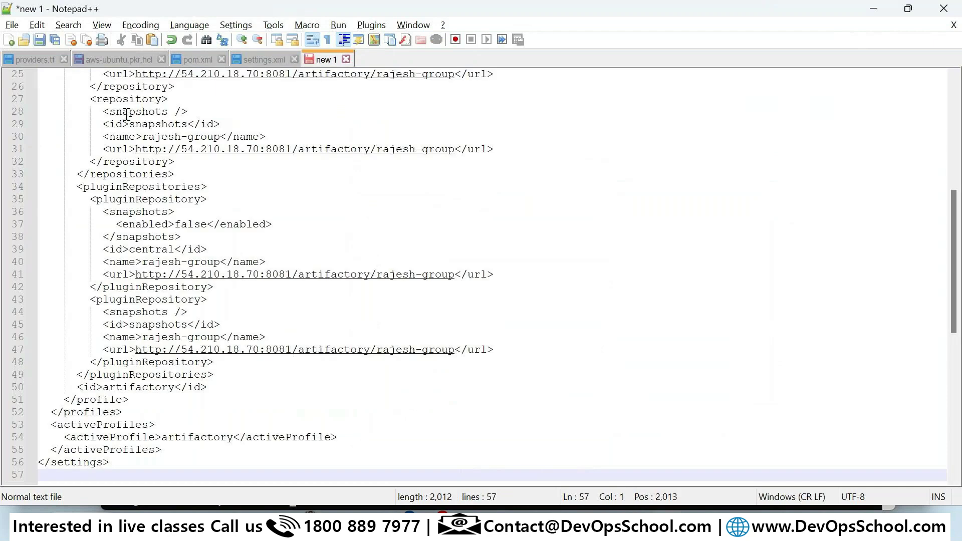
- Check the snapshots server entry in the generated snippet, and duplicate the central entry, including username and password fields, below itself in settings.xml, then save
{"action": "scroll", "coordinate": [269, 257], "scroll_direction": "up", "scroll_amount": 8}
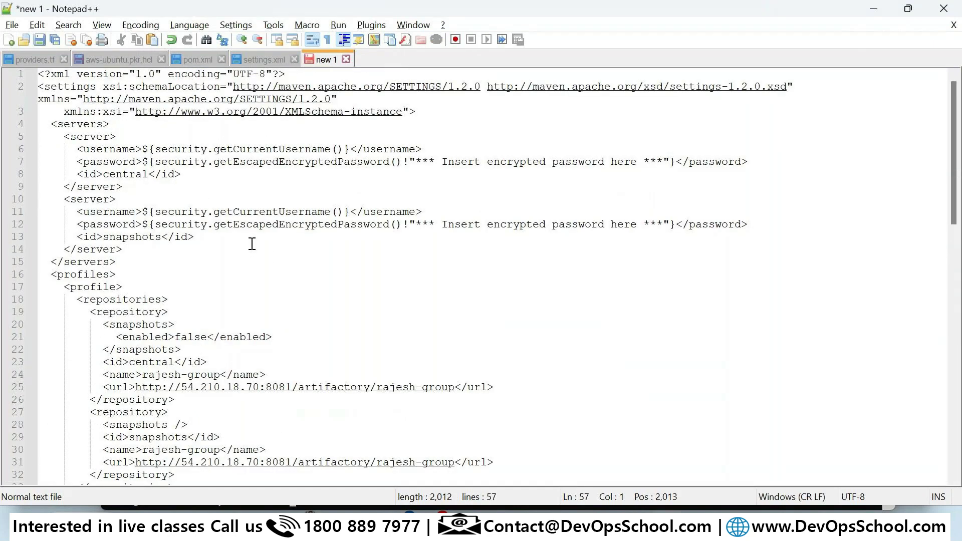
{"action": "left_click_drag", "start_coordinate": [252, 246], "coordinate": [8, 201]}
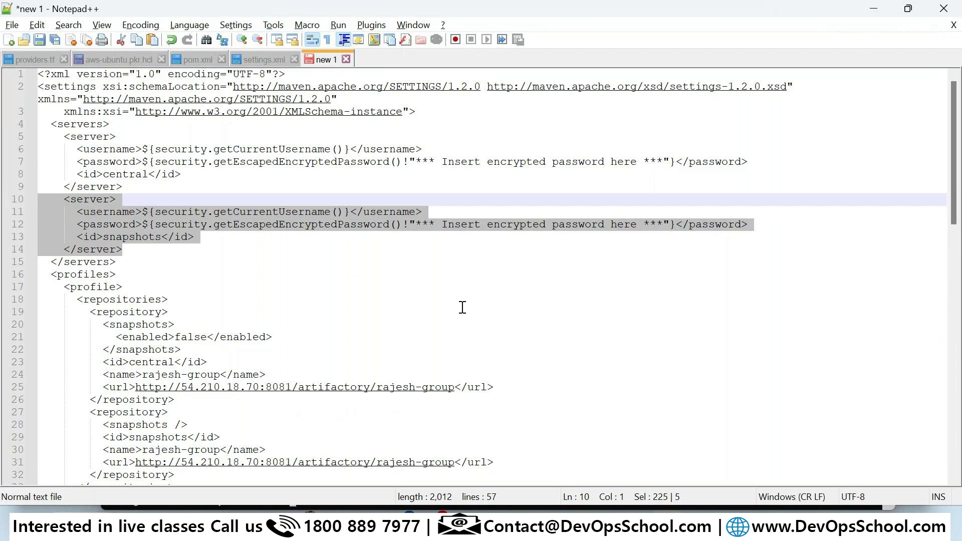
{"action": "left_click", "coordinate": [264, 59]}
{"action": "left_click", "coordinate": [152, 283]}
{"action": "left_click_drag", "start_coordinate": [138, 219], "coordinate": [5, 169]}
{"action": "left_click", "coordinate": [148, 219]}
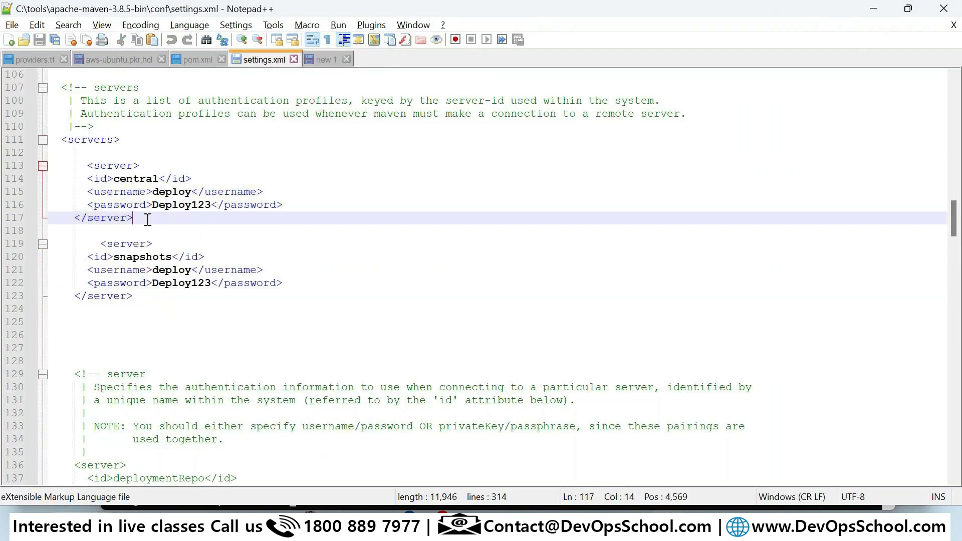
{"action": "key", "text": "Return"}
{"action": "key", "text": "Return"}
{"action": "key", "text": "ctrl+v"}
{"action": "key", "text": "ctrl+s"}
- Compare the copied server entry's id and credential fields in settings.xml with the repository ids and rajesh-maven URLs in pom.xml
{"action": "double_click", "coordinate": [173, 269]}
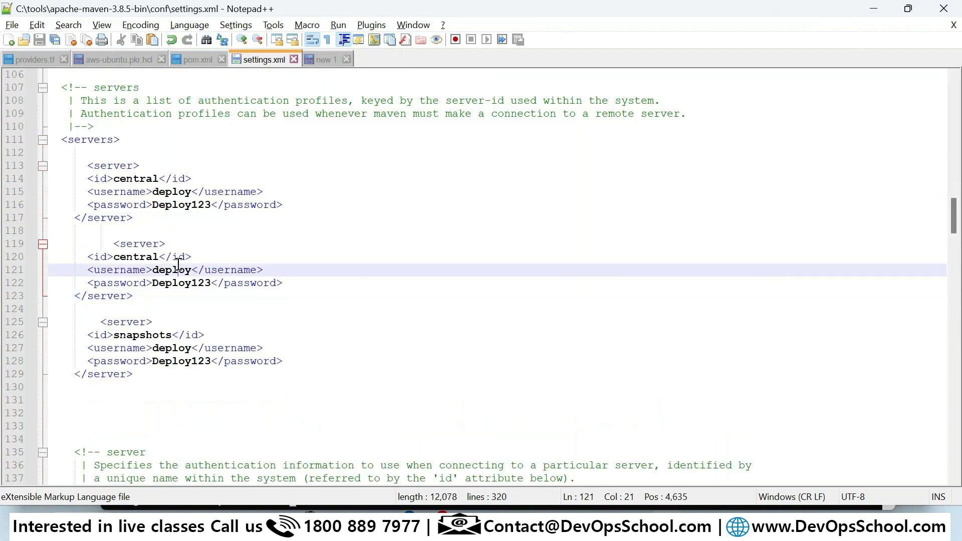
{"action": "double_click", "coordinate": [178, 283]}
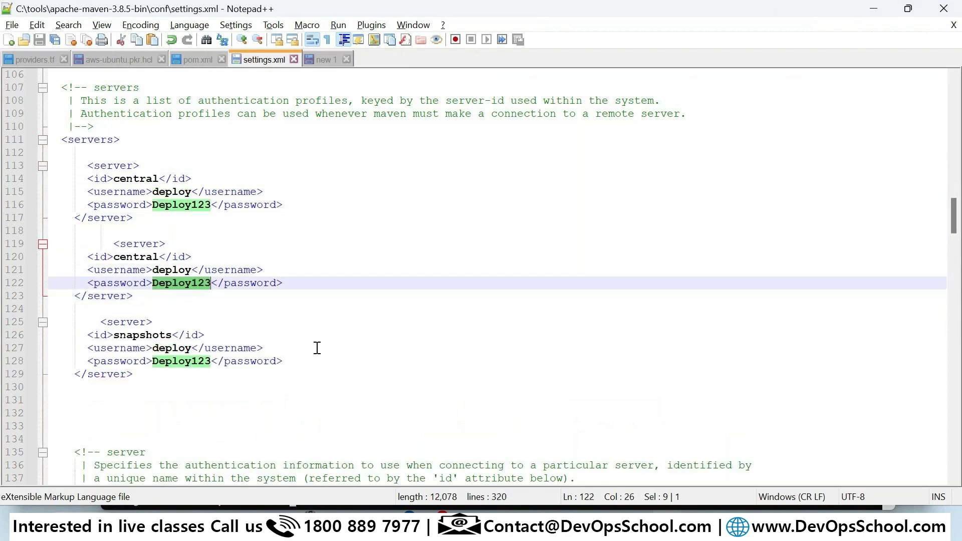
{"action": "left_click", "coordinate": [130, 250]}
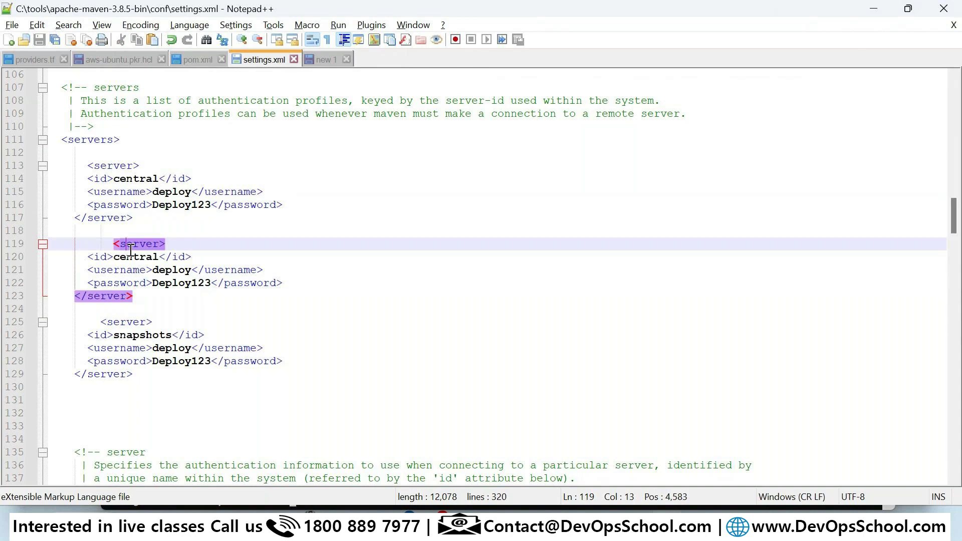
{"action": "double_click", "coordinate": [131, 245]}
{"action": "double_click", "coordinate": [138, 257]}
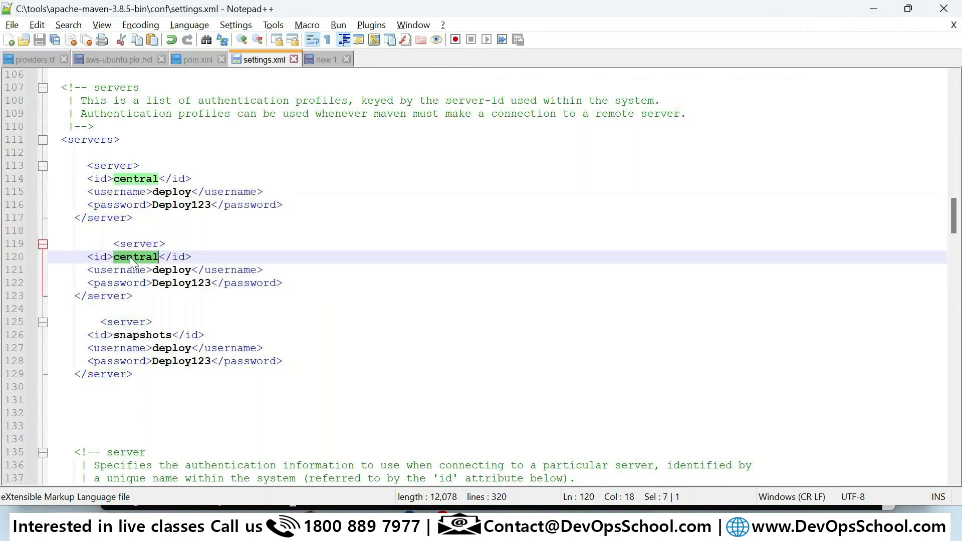
{"action": "double_click", "coordinate": [132, 258]}
{"action": "left_click", "coordinate": [206, 65]}
{"action": "double_click", "coordinate": [142, 153]}
{"action": "double_click", "coordinate": [147, 218]}
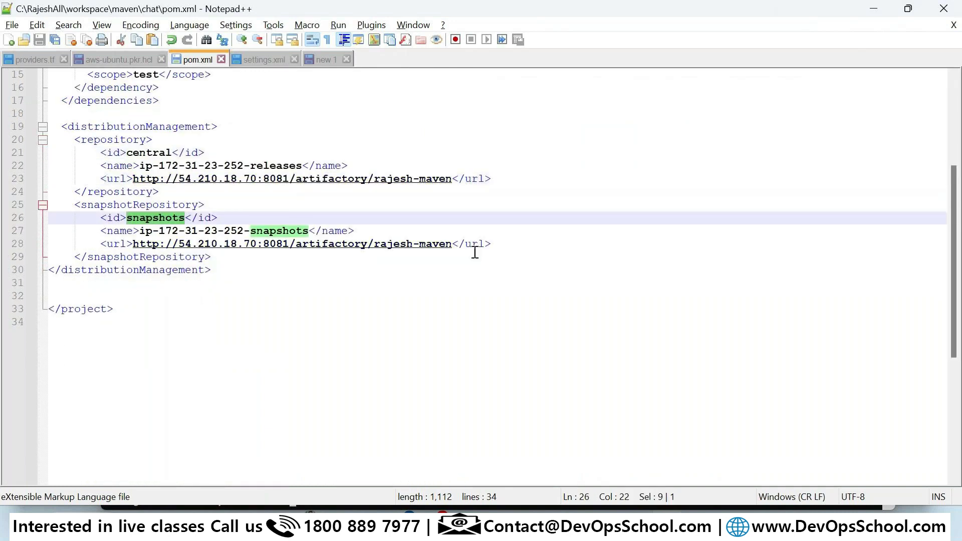
{"action": "left_click_drag", "start_coordinate": [472, 244], "coordinate": [310, 244]}
{"action": "left_click_drag", "start_coordinate": [465, 178], "coordinate": [327, 178]}
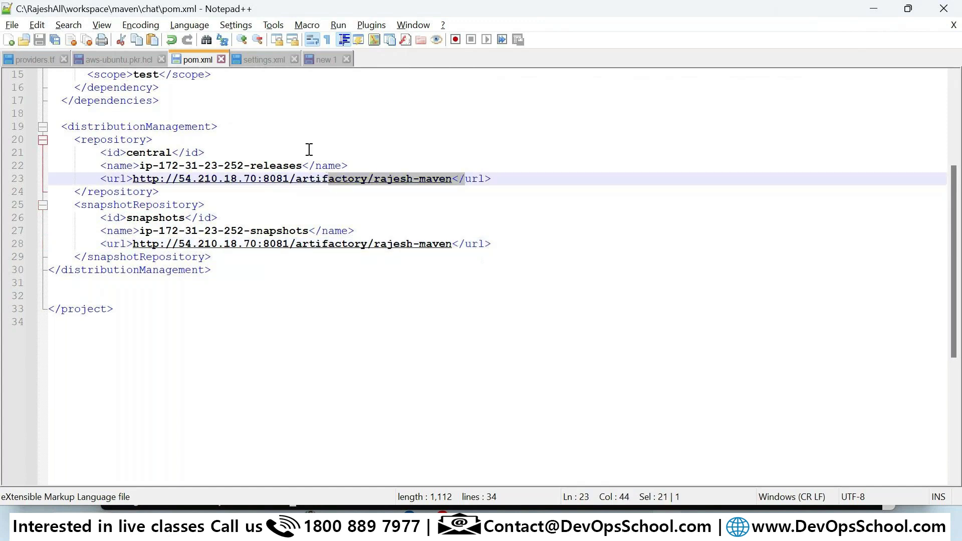
- Delete the first central server entry and the snapshots server entry from settings.xml, keeping the copied central entry, and save
{"action": "left_click", "coordinate": [264, 60]}
{"action": "left_click", "coordinate": [171, 244]}
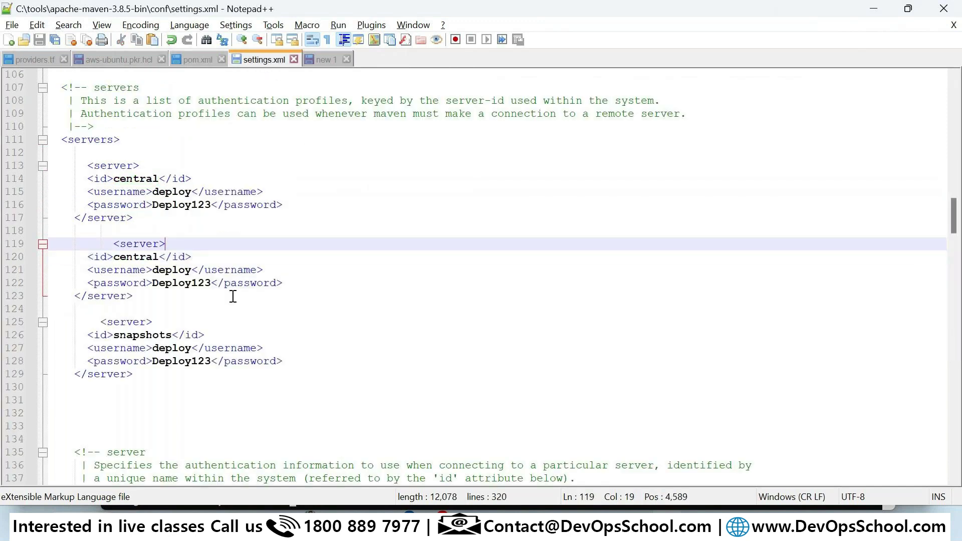
{"action": "left_click_drag", "start_coordinate": [50, 310], "coordinate": [71, 242]}
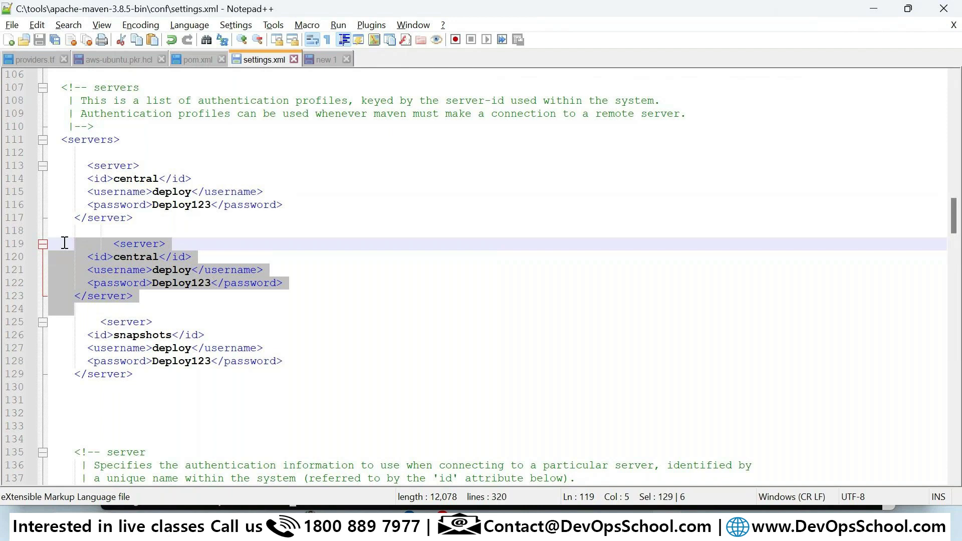
{"action": "left_click", "coordinate": [132, 217]}
{"action": "left_click_drag", "start_coordinate": [133, 218], "coordinate": [60, 168]}
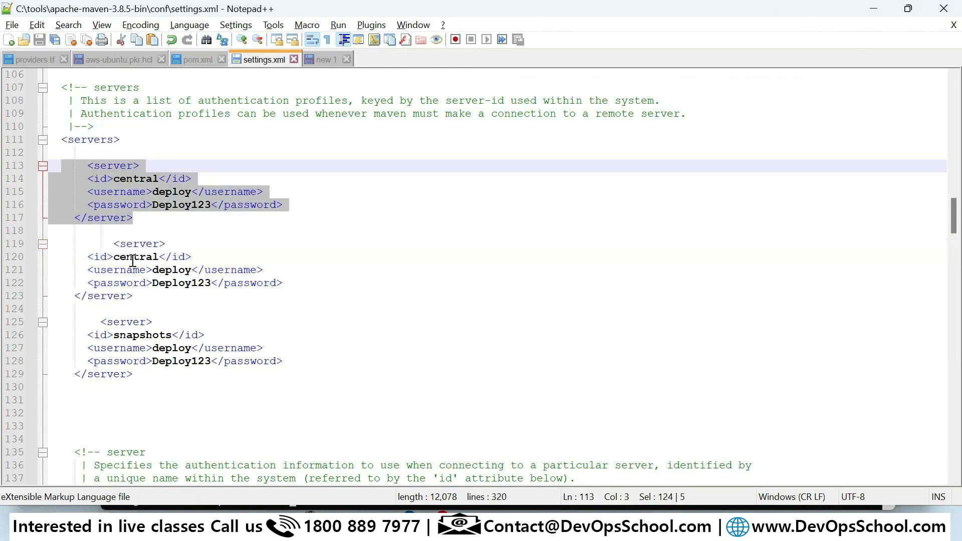
{"action": "key", "text": "Delete"}
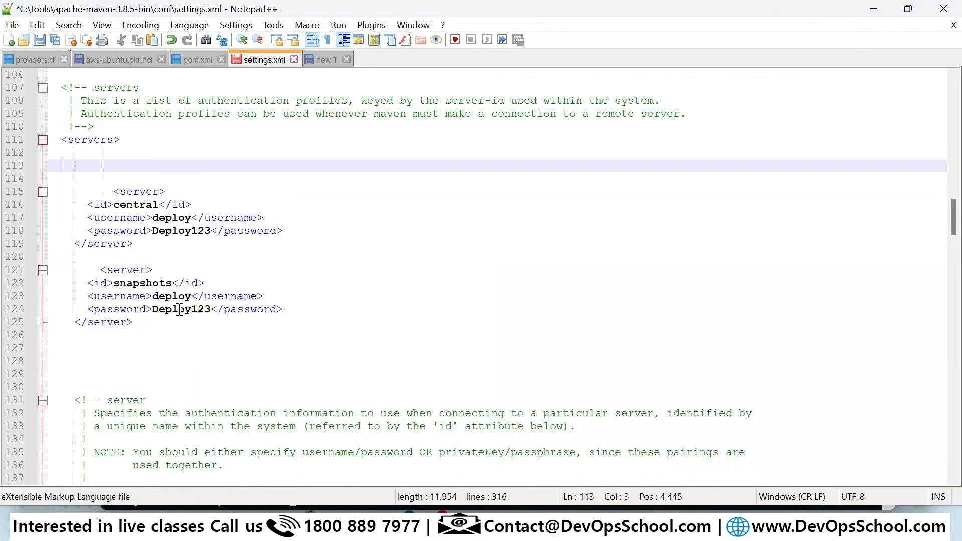
{"action": "left_click_drag", "start_coordinate": [136, 335], "coordinate": [56, 271]}
{"action": "key", "text": "Delete"}
{"action": "key", "text": "ctrl+s"}
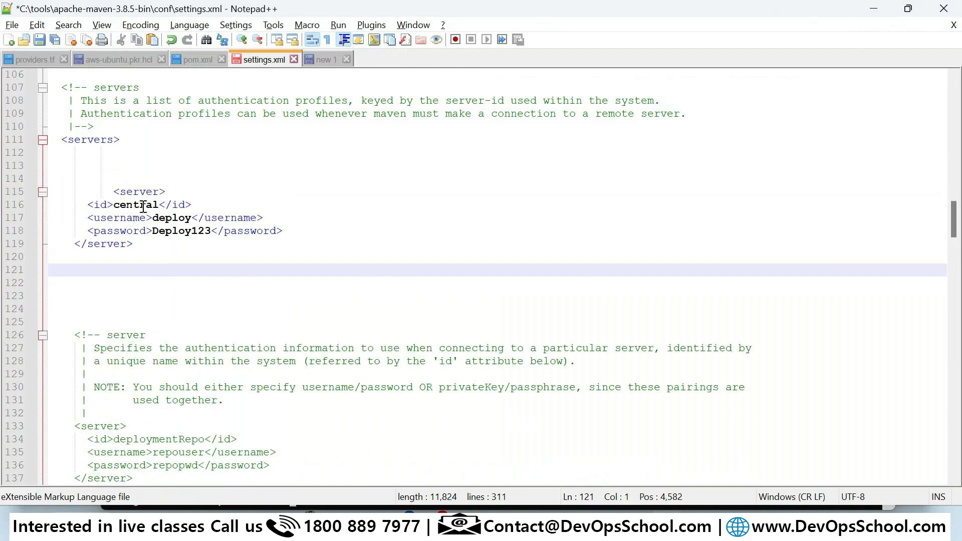
- Check the central and snapshots ids in pom.xml, and duplicate the settings.xml central server entry, including its password field, beneath itself
{"action": "double_click", "coordinate": [143, 205]}
{"action": "left_click", "coordinate": [194, 60]}
{"action": "double_click", "coordinate": [146, 153]}
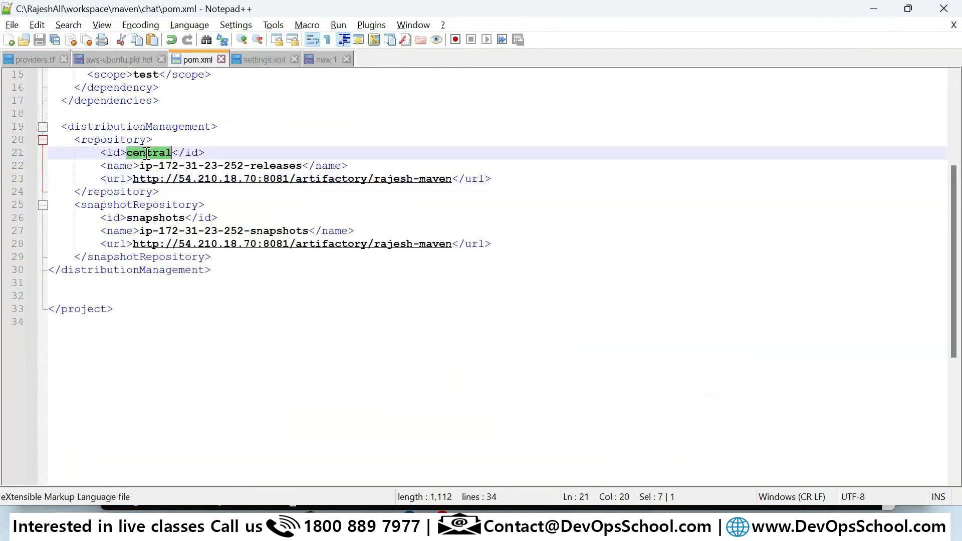
{"action": "double_click", "coordinate": [157, 220]}
{"action": "key", "text": "ctrl+c"}
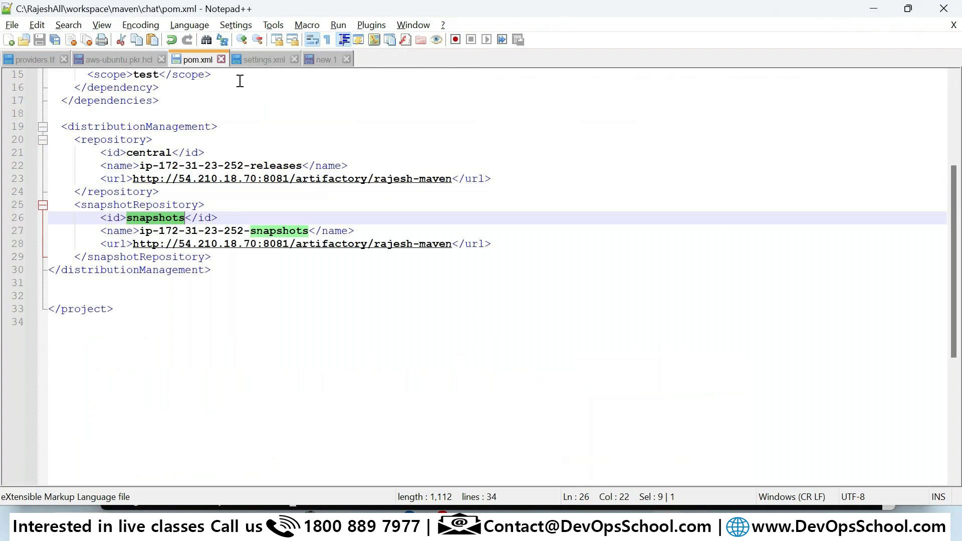
{"action": "left_click", "coordinate": [254, 64]}
{"action": "left_click_drag", "start_coordinate": [179, 258], "coordinate": [49, 192]}
{"action": "left_click", "coordinate": [171, 258]}
{"action": "key", "text": "ctrl+v"}
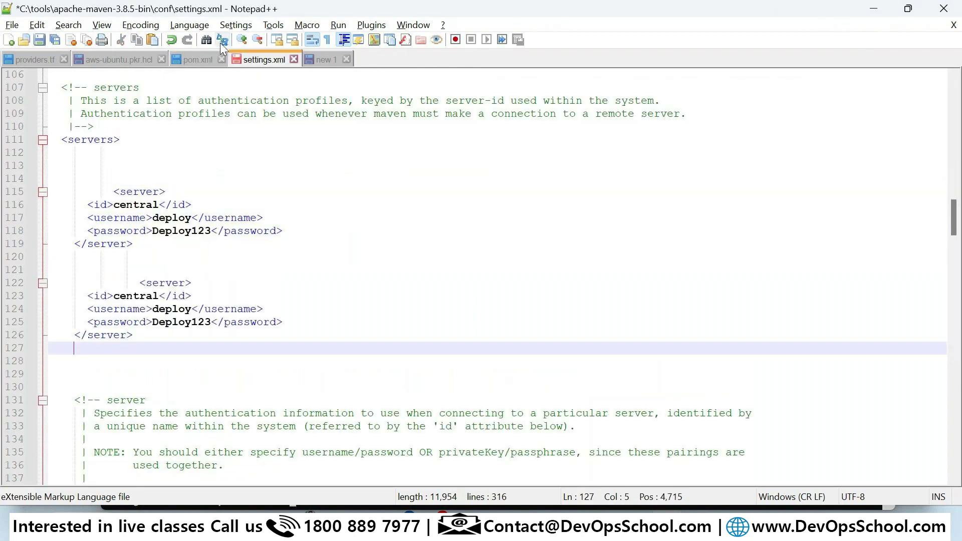
- Set the second server entry's id in settings.xml to snapshots, as used in pom.xml, and save the file
{"action": "left_click", "coordinate": [197, 59]}
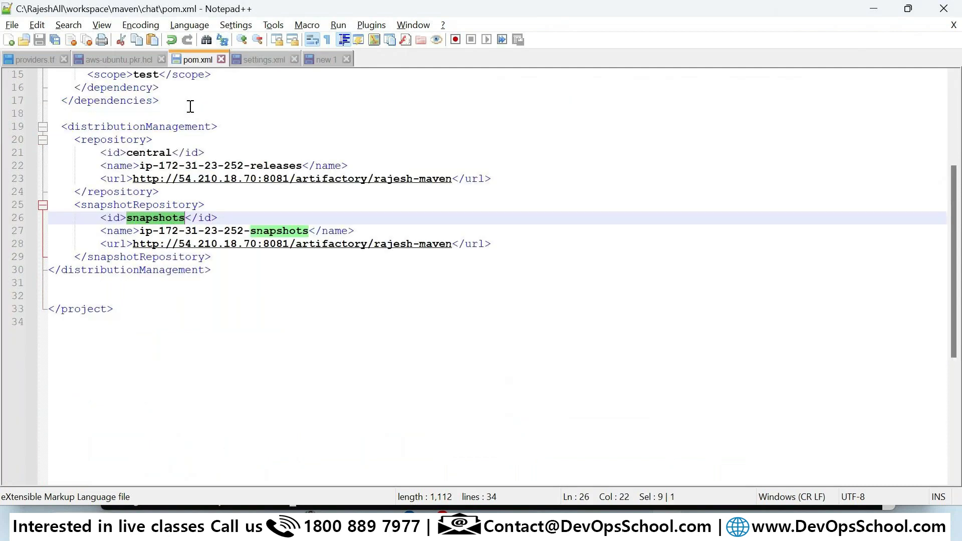
{"action": "left_click", "coordinate": [251, 55]}
{"action": "double_click", "coordinate": [135, 295]}
{"action": "key", "text": "ctrl+v"}
{"action": "left_click", "coordinate": [176, 347]}
{"action": "key", "text": "ctrl+s"}
- Review the central and snapshots server entries in settings.xml against the matching repository ids in pom.xml's distributionManagement section
{"action": "left_click_drag", "start_coordinate": [175, 345], "coordinate": [33, 178]}
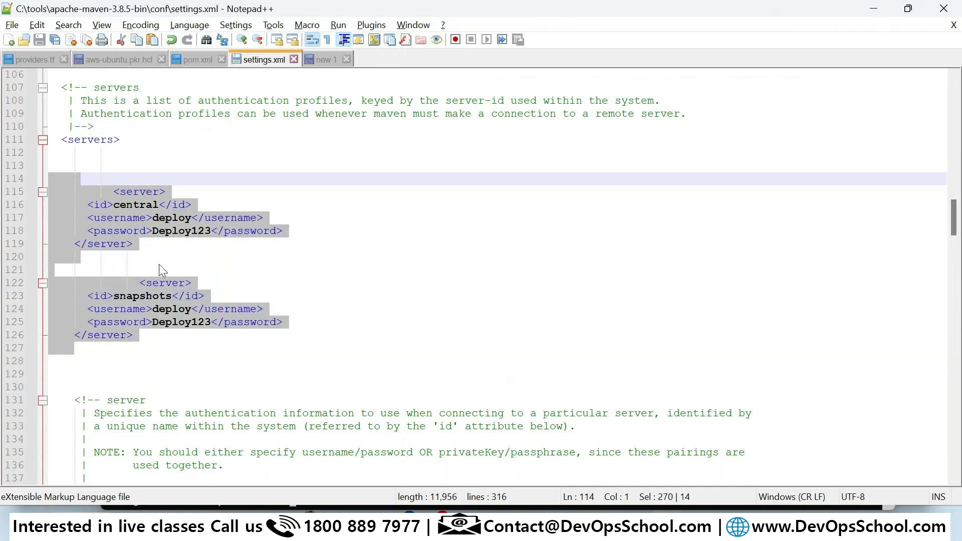
{"action": "double_click", "coordinate": [138, 215]}
{"action": "left_click", "coordinate": [174, 253]}
{"action": "left_click_drag", "start_coordinate": [174, 252], "coordinate": [124, 189]}
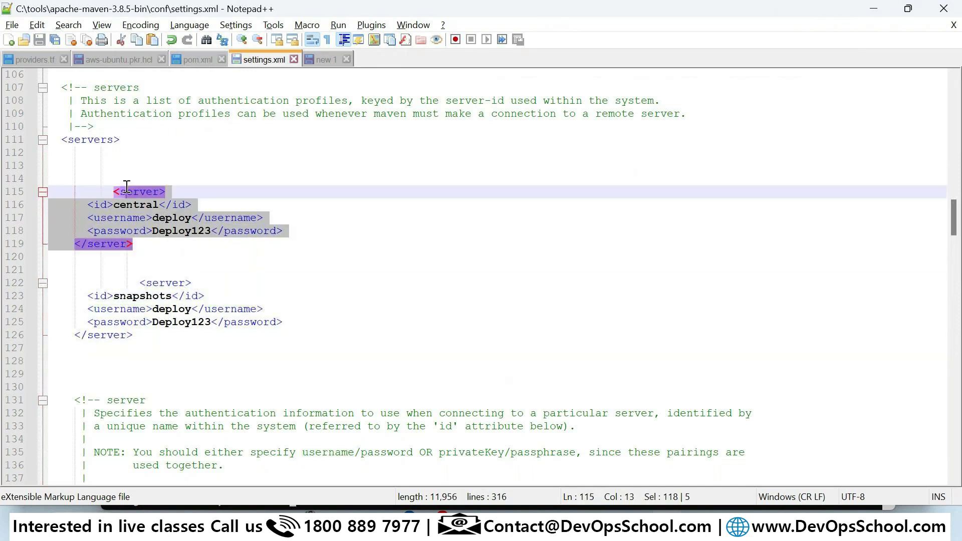
{"action": "left_click_drag", "start_coordinate": [133, 335], "coordinate": [100, 283]}
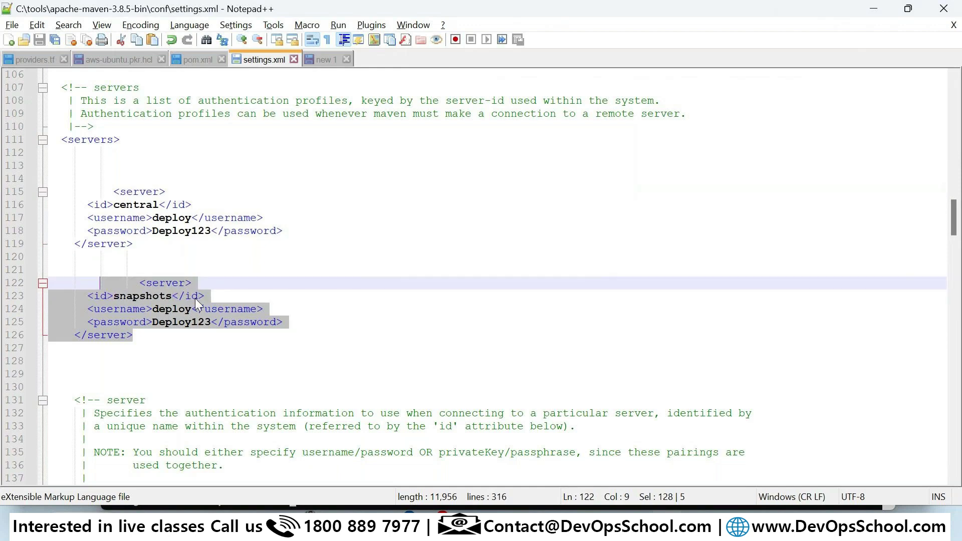
{"action": "left_click", "coordinate": [196, 60]}
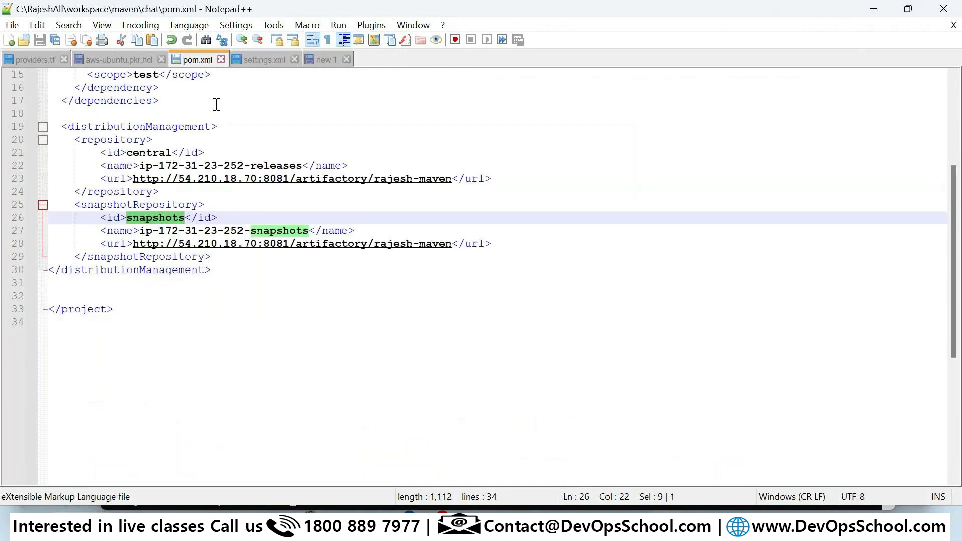
{"action": "left_click", "coordinate": [307, 281]}
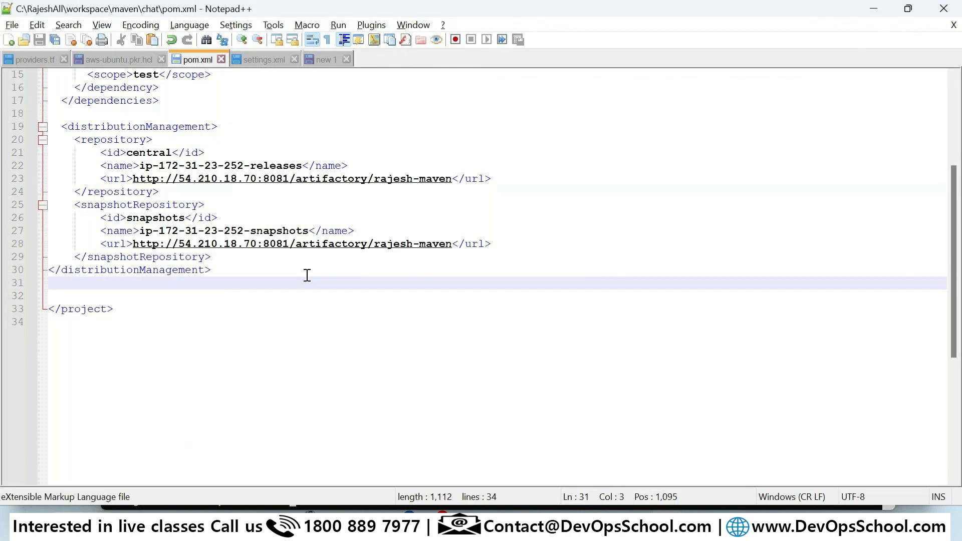
{"action": "double_click", "coordinate": [143, 155]}
{"action": "double_click", "coordinate": [154, 220]}
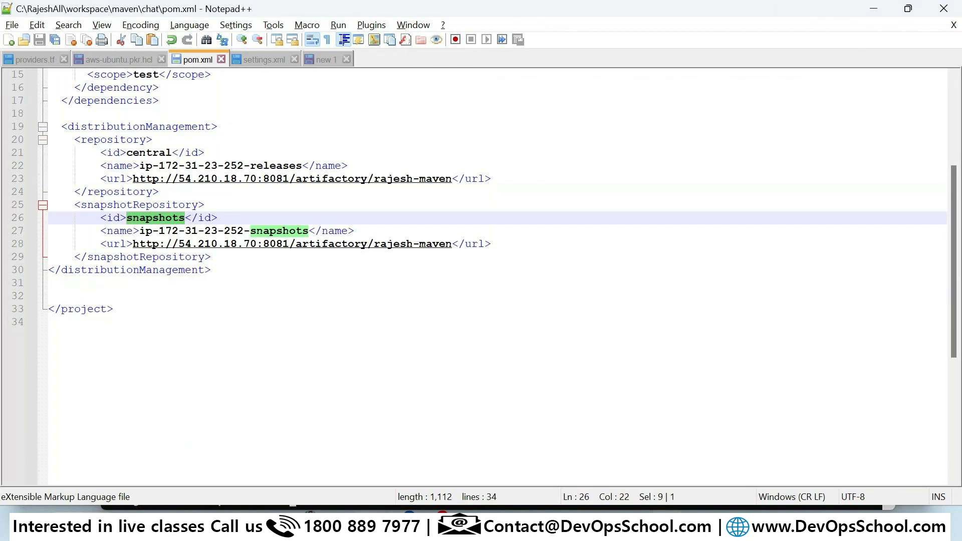
- Switch to Notepad and review the settings and mvn deploy steps in sdadasd.txt
{"action": "left_click", "coordinate": [369, 521]}
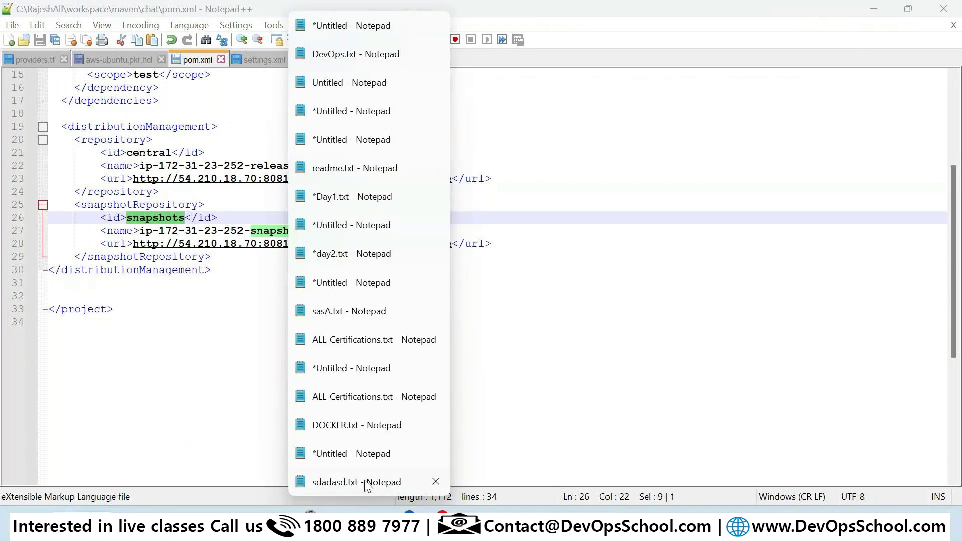
{"action": "left_click", "coordinate": [367, 482]}
{"action": "left_click_drag", "start_coordinate": [215, 337], "coordinate": [89, 332]}
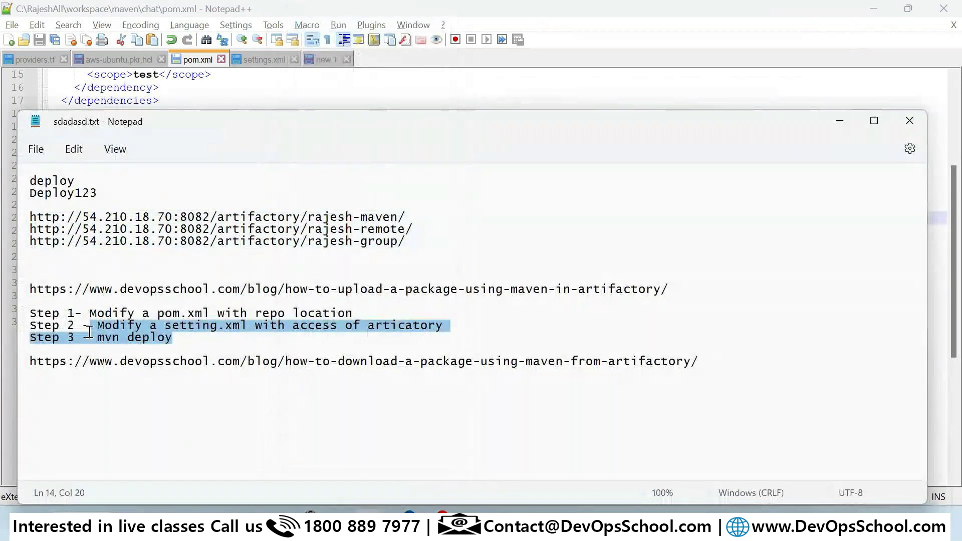
- Switch to Command Prompt, try to run mvn deploy in the maven workspace folder, and read the build output
{"action": "key", "text": "alt+Tab"}
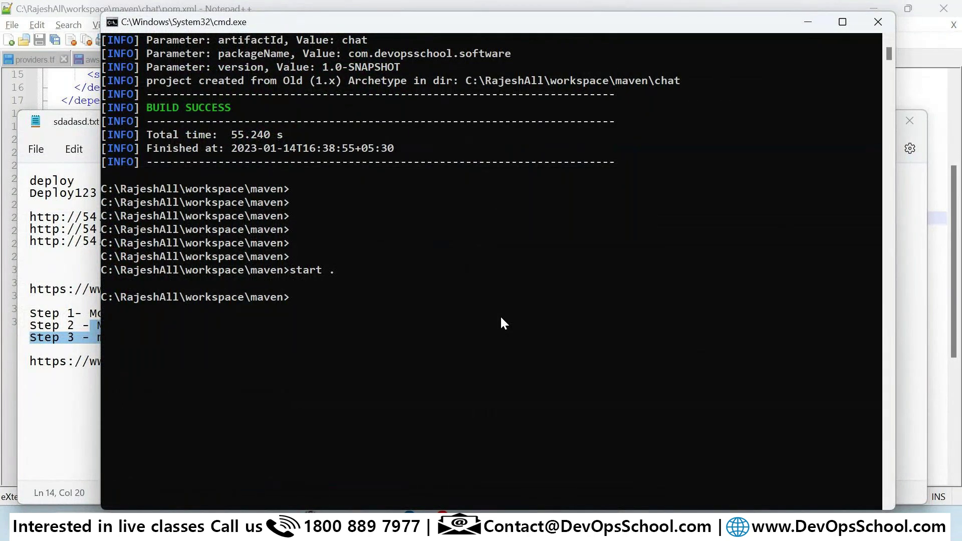
{"action": "type", "text": "mvn deploy"}
{"action": "key", "text": "Return"}
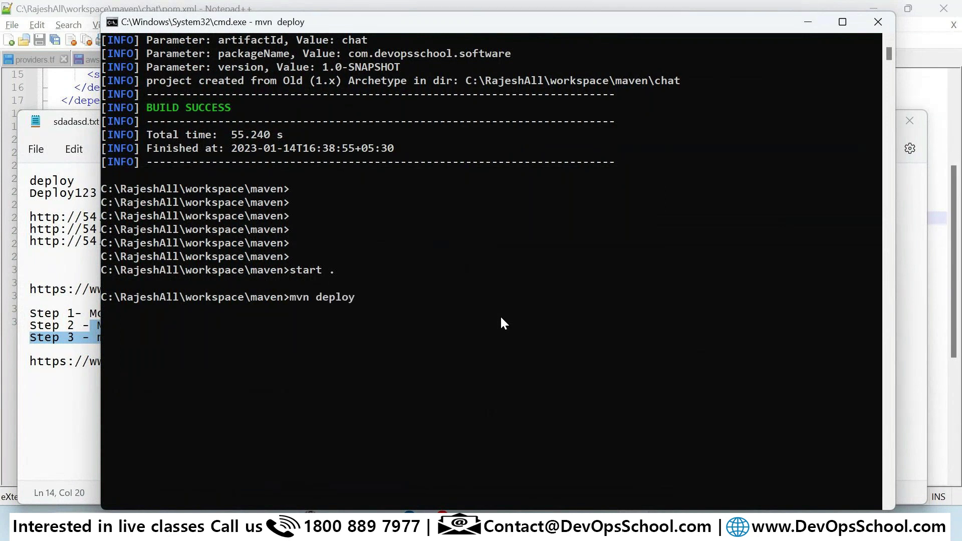
{"action": "scroll", "coordinate": [500, 315], "scroll_direction": "down", "scroll_amount": 3}
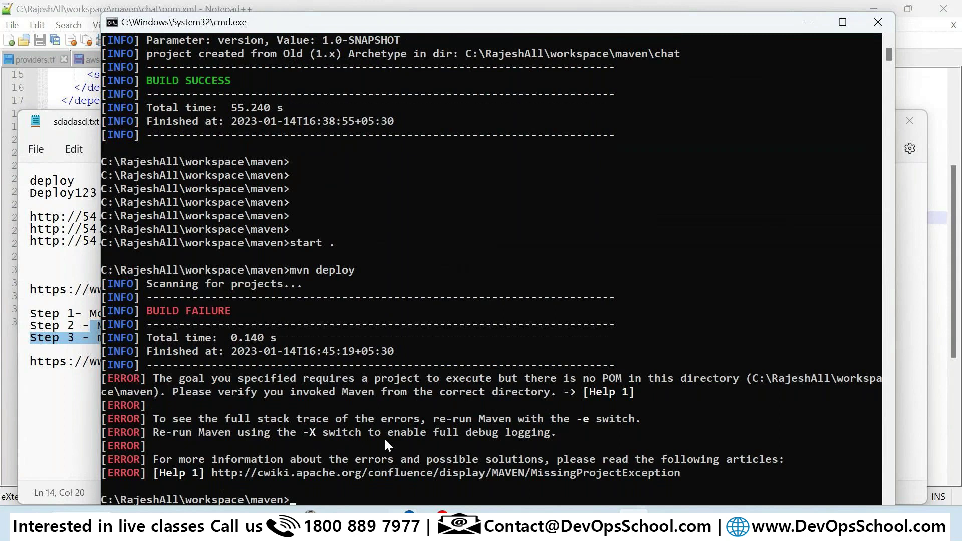
{"action": "scroll", "coordinate": [384, 437], "scroll_direction": "down", "scroll_amount": 3}
{"action": "left_click_drag", "start_coordinate": [525, 256], "coordinate": [732, 256]}
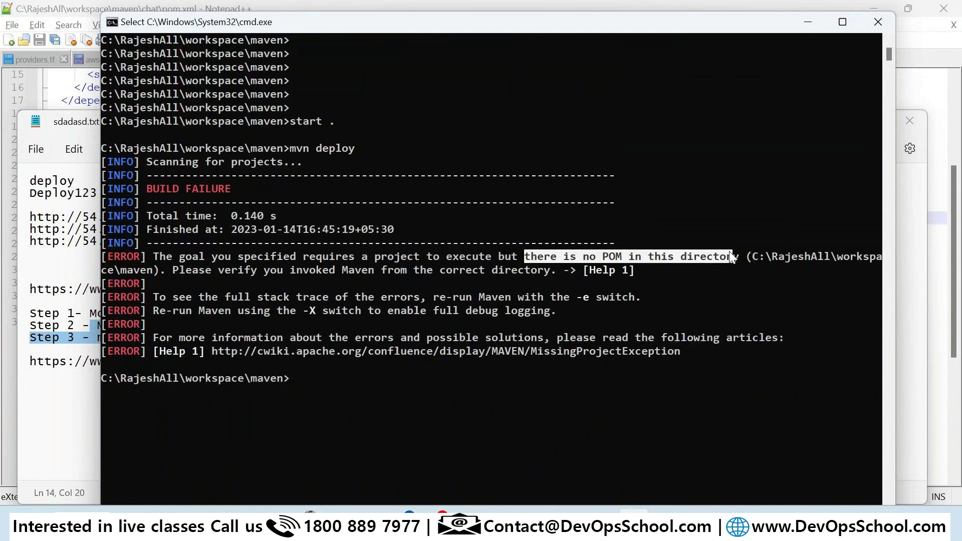
- List the maven workspace folder's contents, then change into the chat project folder and clear the console
{"action": "type", "text": "dir"}
{"action": "key", "text": "Return"}
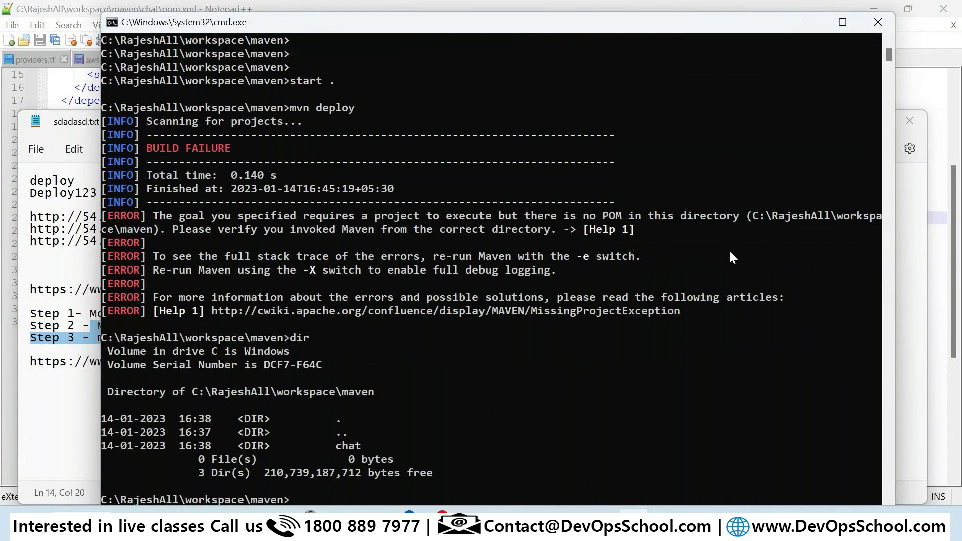
{"action": "type", "text": "cd chat"}
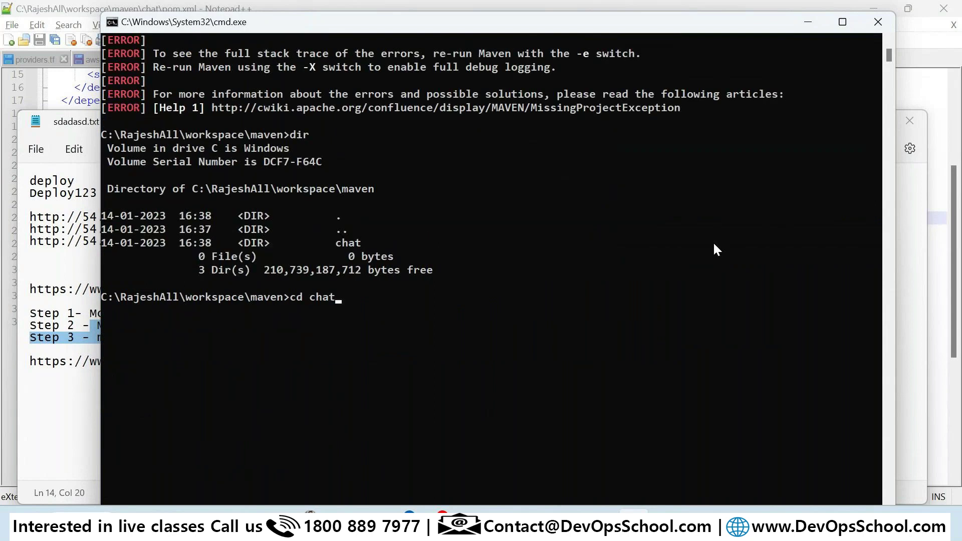
{"action": "key", "text": "Return"}
{"action": "type", "text": "cls"}
{"action": "key", "text": "Return"}
- Run mvn deploy in the chat project folder
{"action": "type", "text": "dir"}
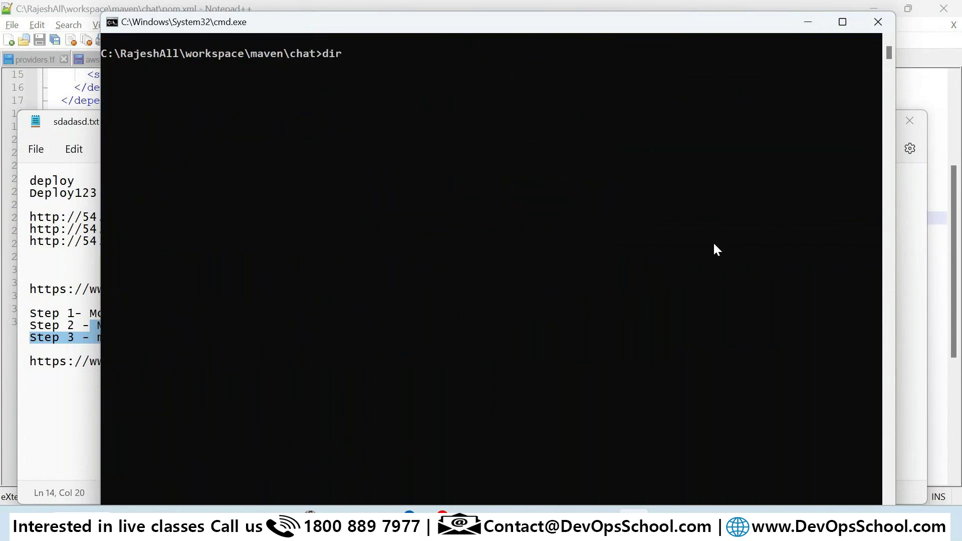
{"action": "key", "text": "Up"}
{"action": "key", "text": "Return"}
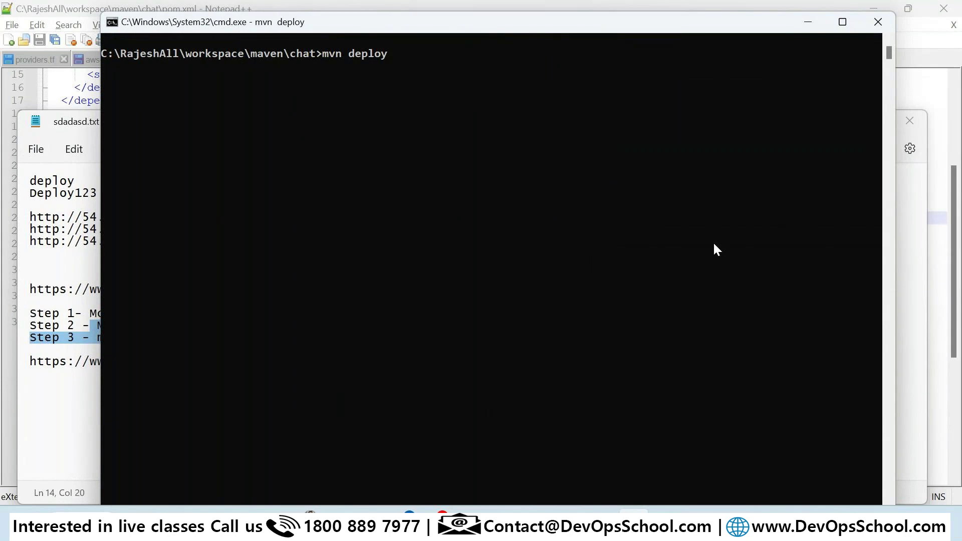
- Switch to Notepad++ and review the groupId, artifactId, packaging and version values in pom.xml
{"action": "left_click", "coordinate": [668, 521]}
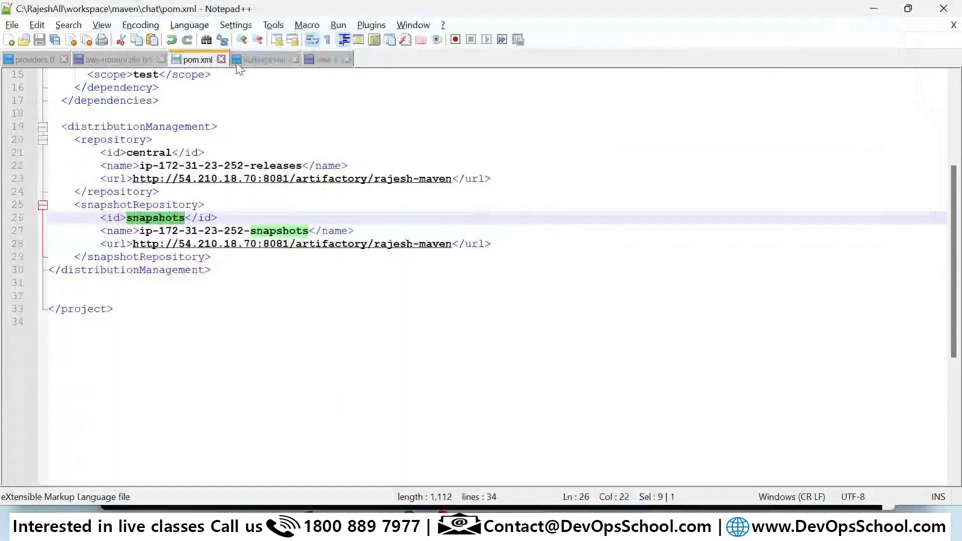
{"action": "scroll", "coordinate": [148, 163], "scroll_direction": "up", "scroll_amount": 5}
{"action": "left_click_drag", "start_coordinate": [126, 113], "coordinate": [278, 111]}
{"action": "double_click", "coordinate": [156, 126]}
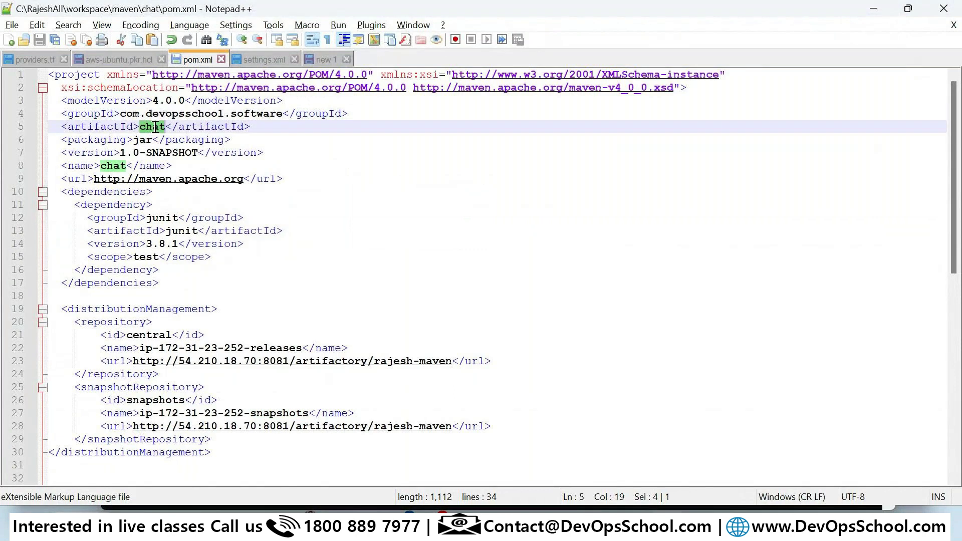
{"action": "double_click", "coordinate": [142, 139]}
{"action": "left_click_drag", "start_coordinate": [204, 153], "coordinate": [115, 153]}
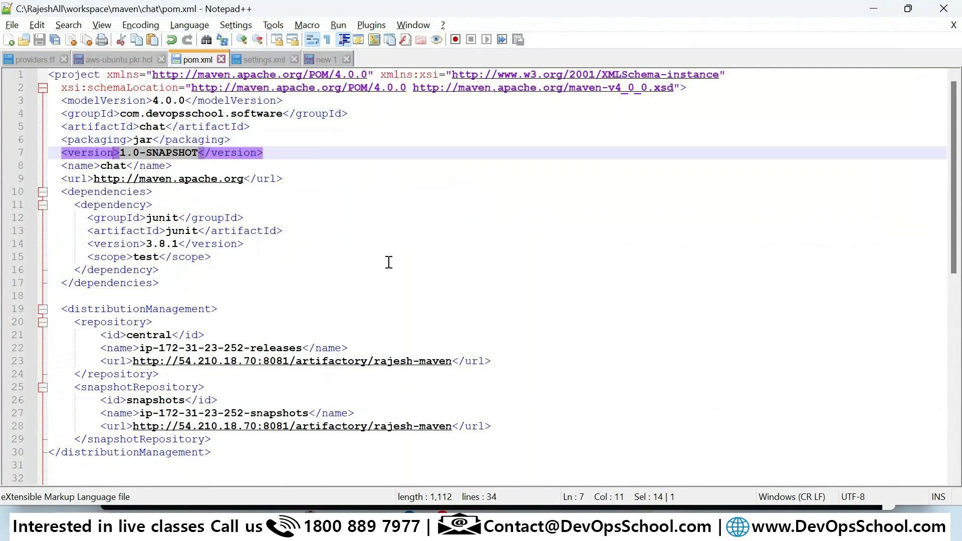
- Switch to Command Prompt and examine the mvn deploy progress up to the maven-compiler-plugin line
{"action": "key", "text": "alt+Tab"}
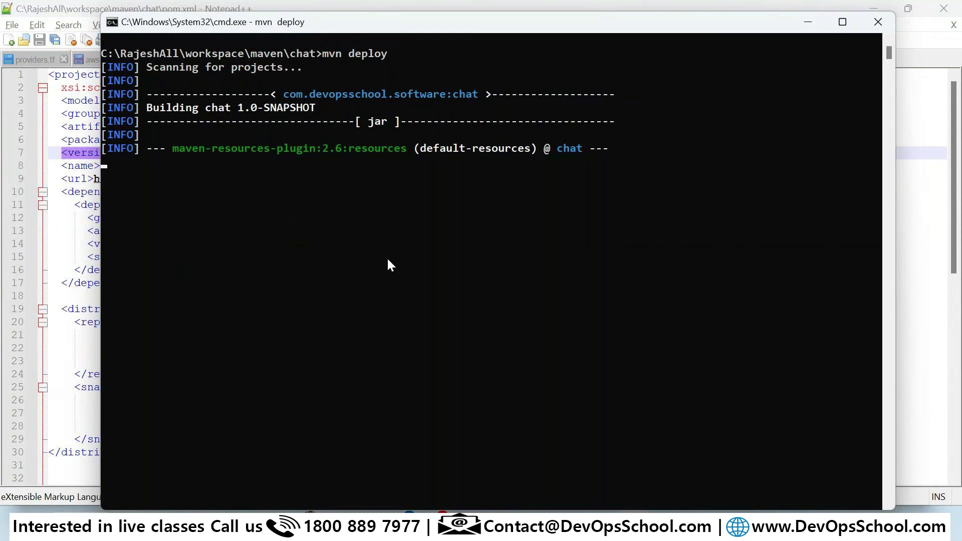
{"action": "key", "text": "alt+Tab"}
{"action": "key", "text": "alt+Tab"}
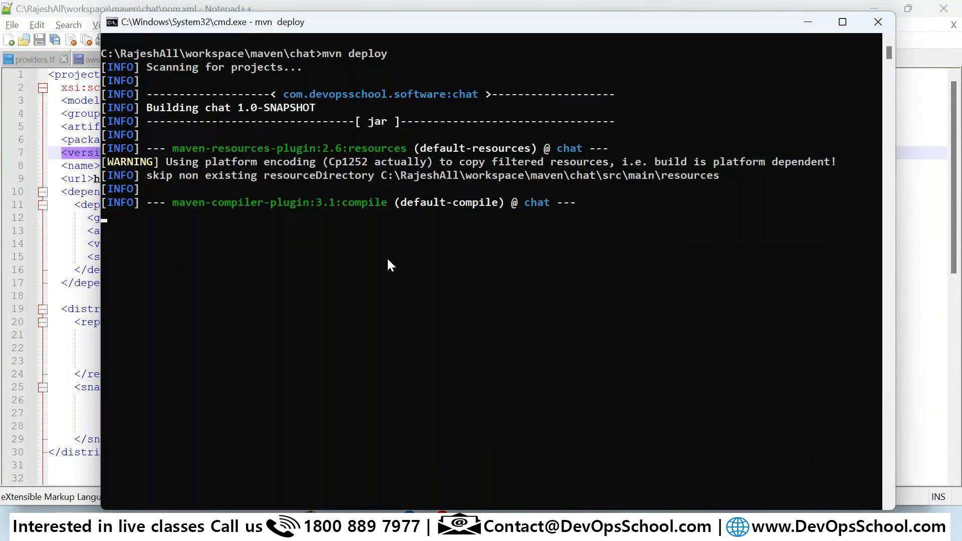
{"action": "left_click_drag", "start_coordinate": [258, 203], "coordinate": [416, 203]}
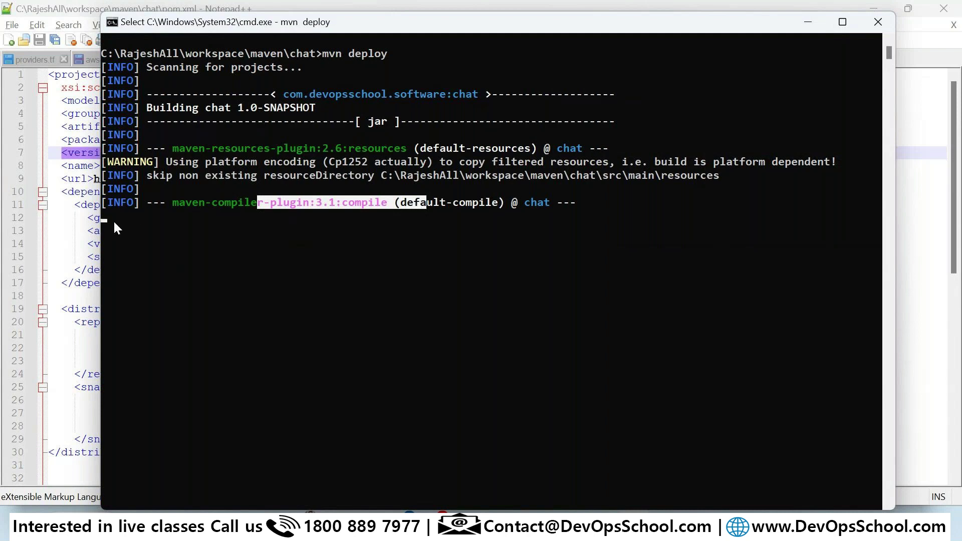
- Switch to Notepad++, insert two blank lines between the modelVersion and groupId lines in pom.xml, and save the file
{"action": "left_click", "coordinate": [77, 231]}
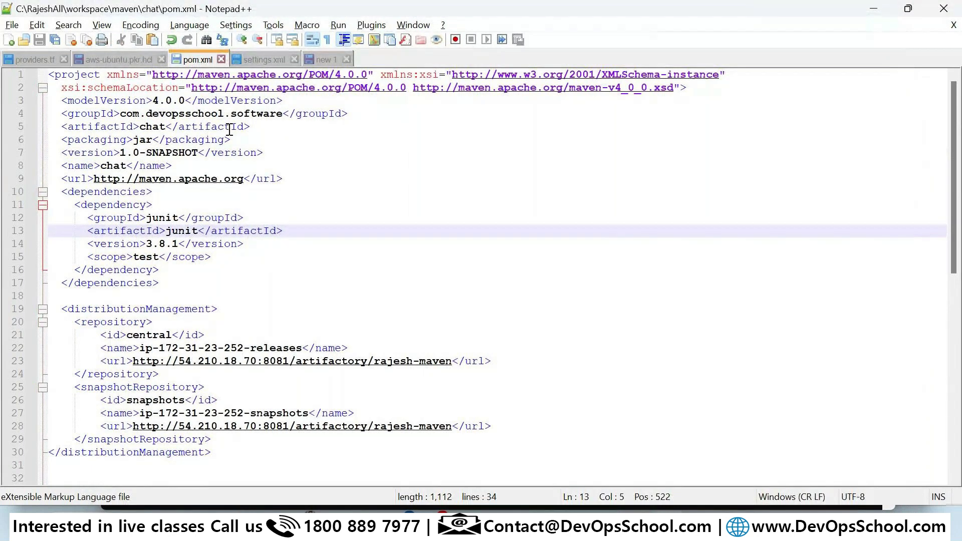
{"action": "left_click", "coordinate": [295, 105]}
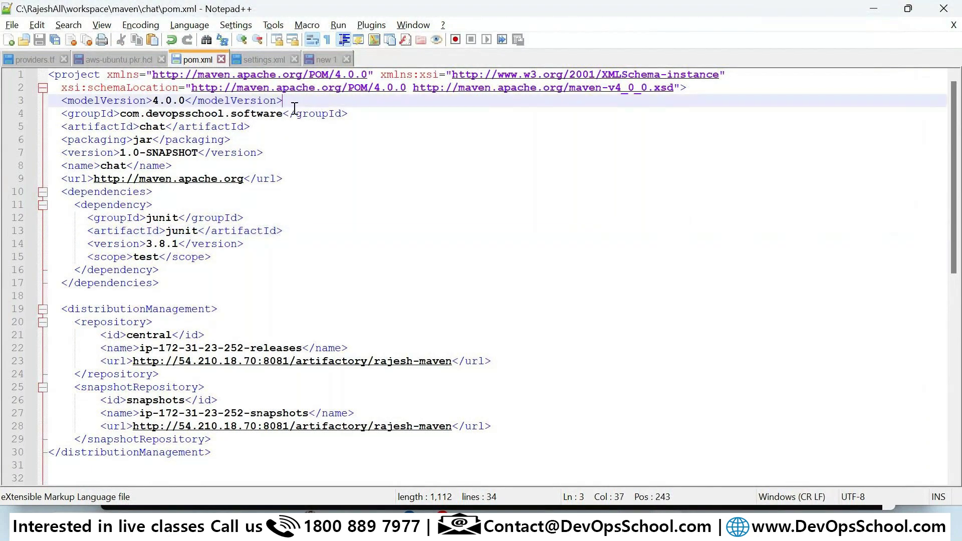
{"action": "key", "text": "Return"}
{"action": "key", "text": "Return"}
{"action": "left_click_drag", "start_coordinate": [294, 109], "coordinate": [3, 23]}
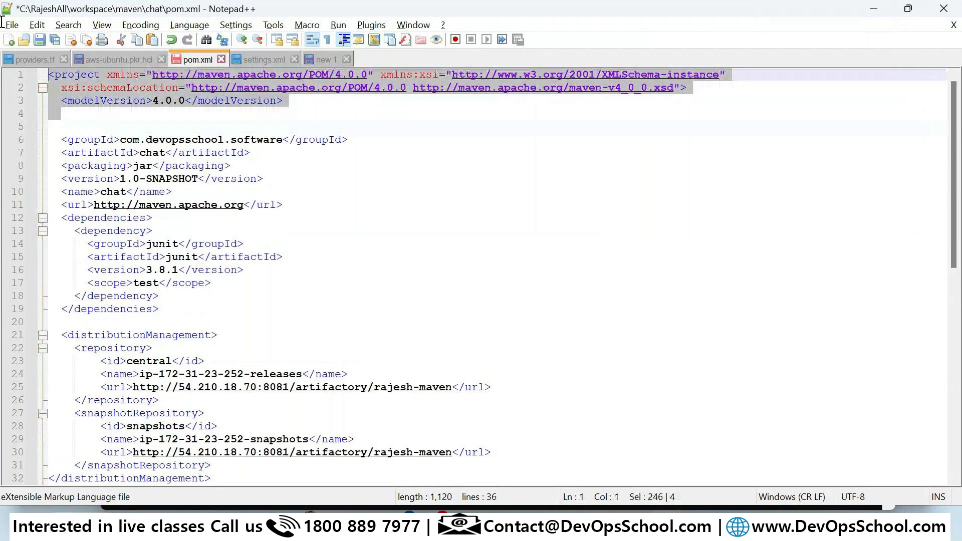
{"action": "left_click", "coordinate": [294, 109]}
{"action": "key", "text": "ctrl+shift+Home"}
{"action": "key", "text": "ctrl+s"}
{"action": "left_click", "coordinate": [69, 124]}
{"action": "left_click_drag", "start_coordinate": [69, 125], "coordinate": [40, 64]}
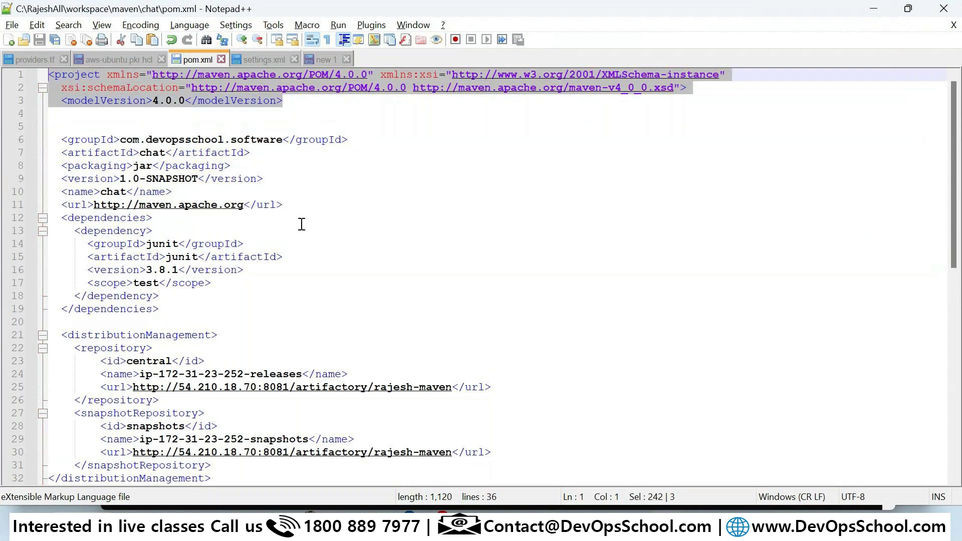
- Switch to Command Prompt, release the paused mvn deploy run, and read its build output
{"action": "key", "text": "alt+Tab"}
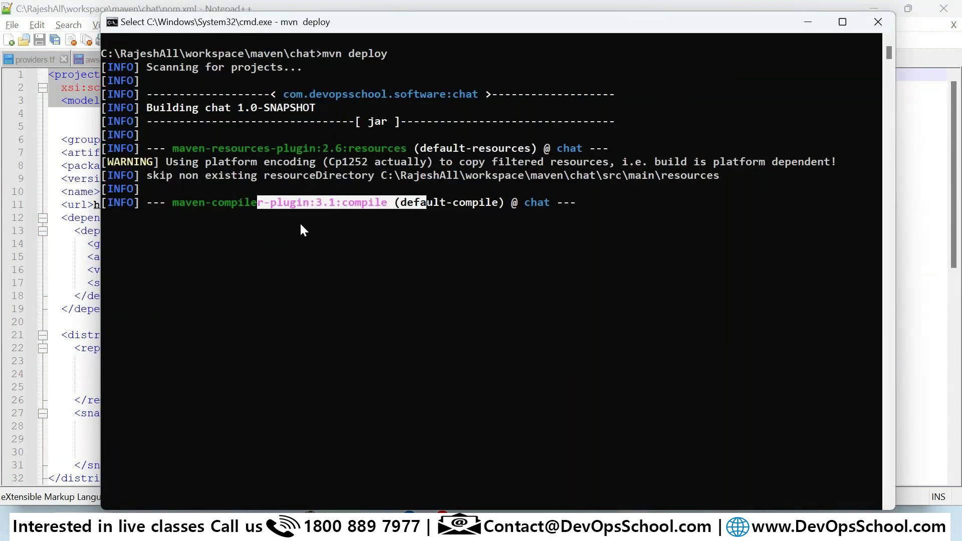
{"action": "key", "text": "Return"}
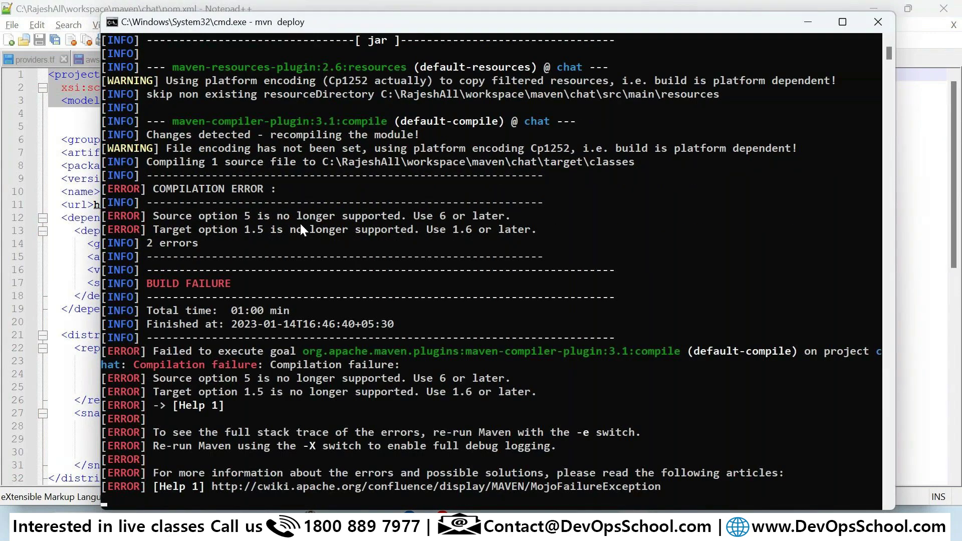
{"action": "scroll", "coordinate": [301, 251], "scroll_direction": "down", "scroll_amount": 2}
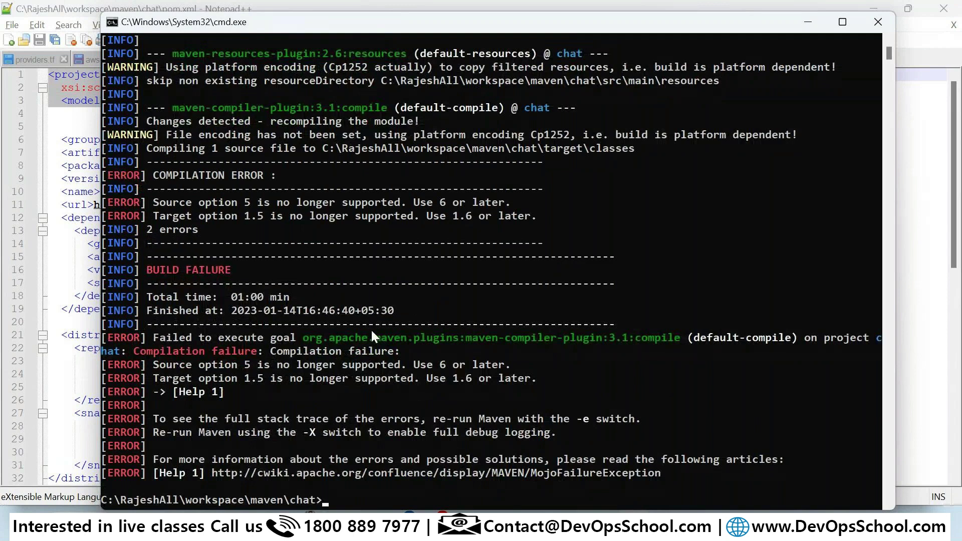
{"action": "scroll", "coordinate": [371, 329], "scroll_direction": "down", "scroll_amount": 2}
{"action": "left_click_drag", "start_coordinate": [161, 270], "coordinate": [260, 275]}
- Copy the "Source option 5 is no longer supported. Use 6 or later" error text and search Google for it in a new Chrome tab
{"action": "left_click", "coordinate": [155, 282]}
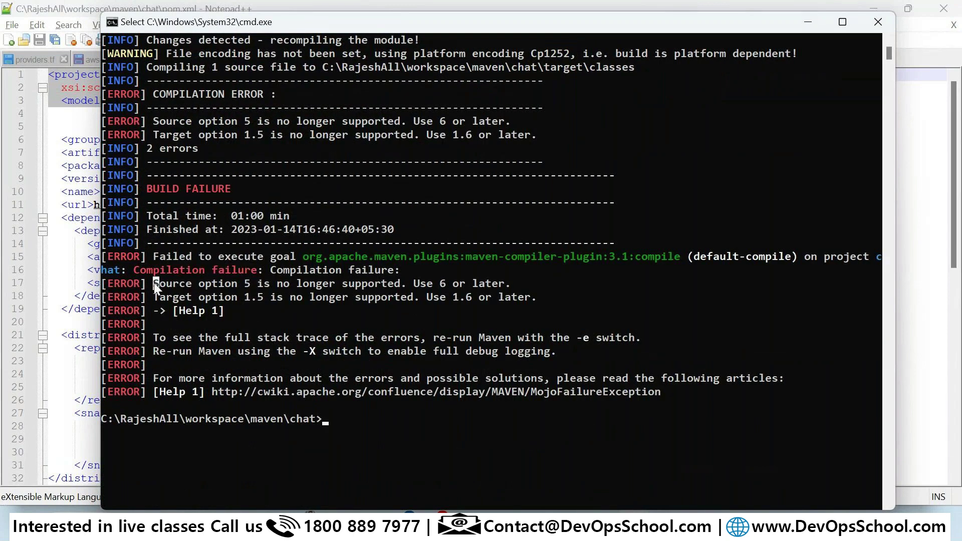
{"action": "left_click_drag", "start_coordinate": [154, 283], "coordinate": [516, 299]}
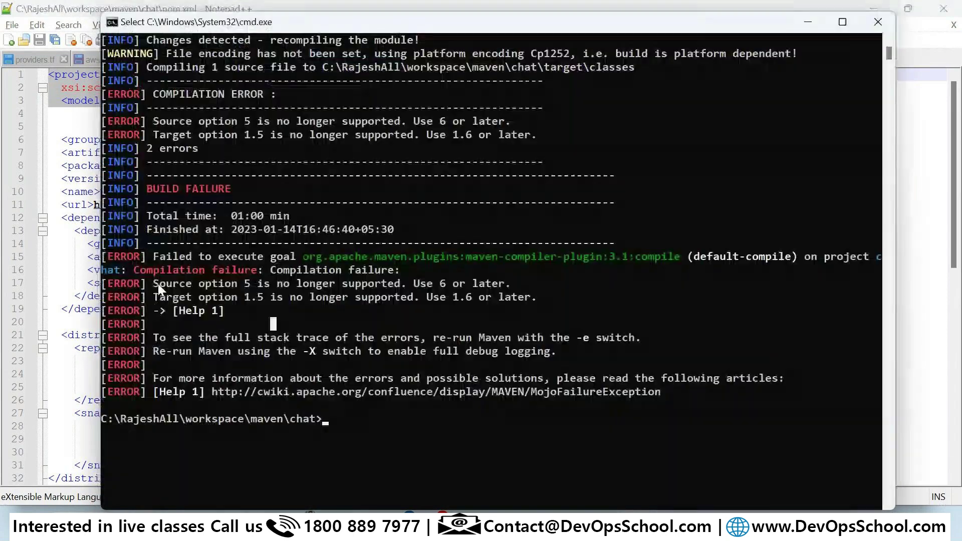
{"action": "left_click_drag", "start_coordinate": [157, 284], "coordinate": [491, 283]}
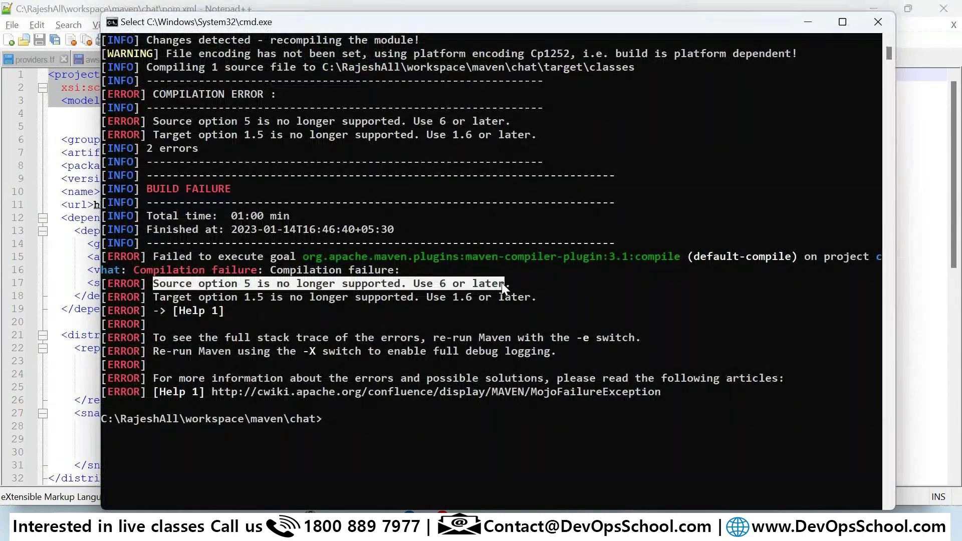
{"action": "key", "text": "ctrl+c"}
{"action": "left_click", "coordinate": [442, 521]}
{"action": "left_click", "coordinate": [780, 15]}
{"action": "key", "text": "ctrl+v"}
{"action": "key", "text": "Return"}
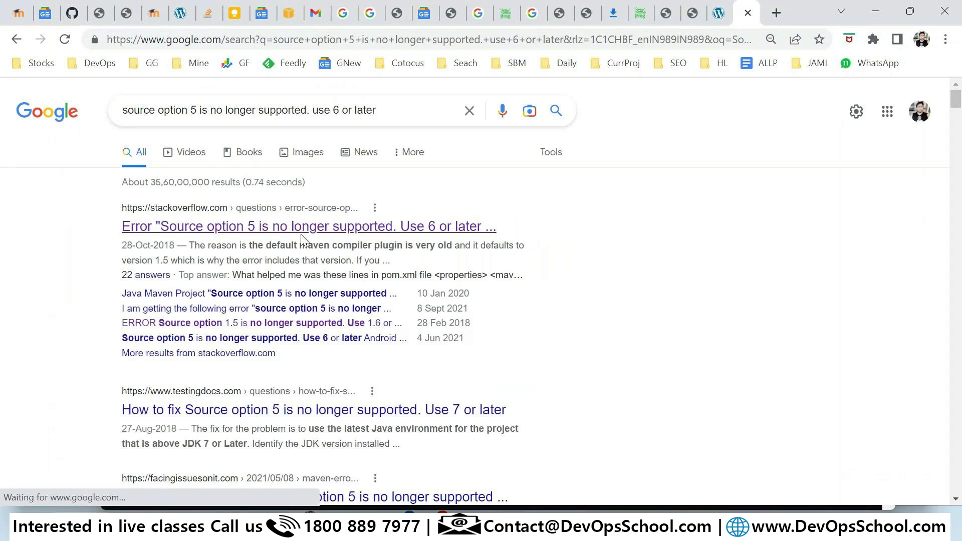
- Open the Stack Overflow result for the Maven compile error and copy the top answer's properties snippet with compiler source and target 1.8
{"action": "left_click", "coordinate": [302, 228]}
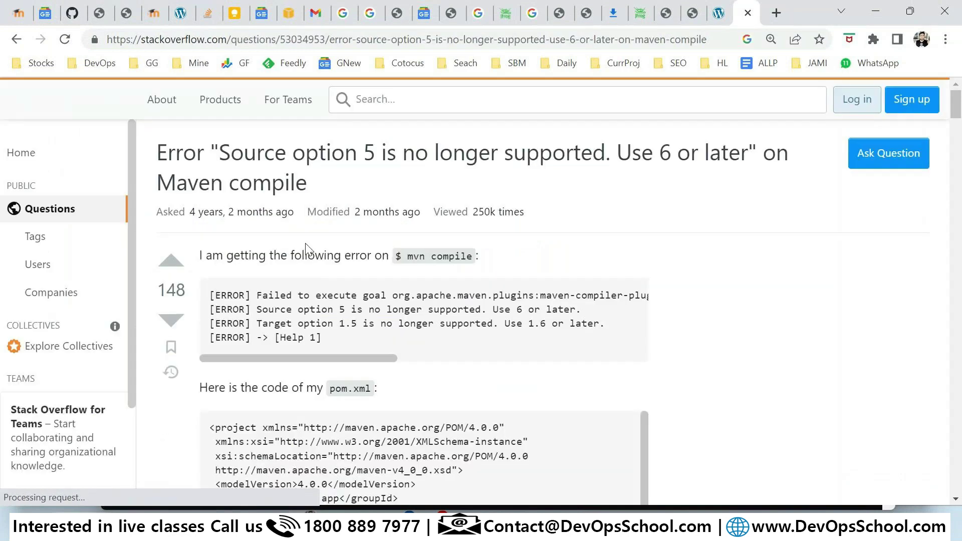
{"action": "scroll", "coordinate": [307, 247], "scroll_direction": "down", "scroll_amount": 10}
{"action": "scroll", "coordinate": [239, 357], "scroll_direction": "down", "scroll_amount": 6}
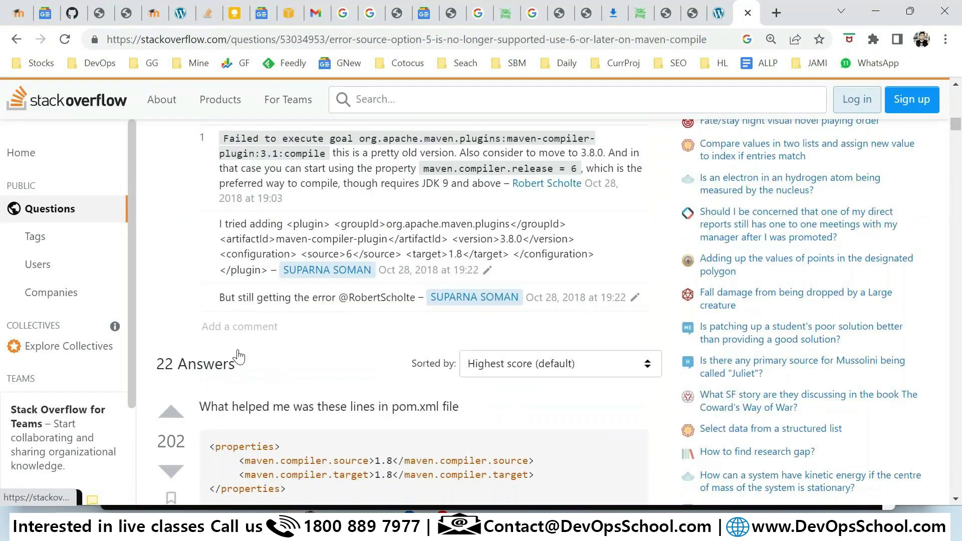
{"action": "scroll", "coordinate": [239, 356], "scroll_direction": "down", "scroll_amount": 10}
{"action": "scroll", "coordinate": [261, 324], "scroll_direction": "up", "scroll_amount": 7}
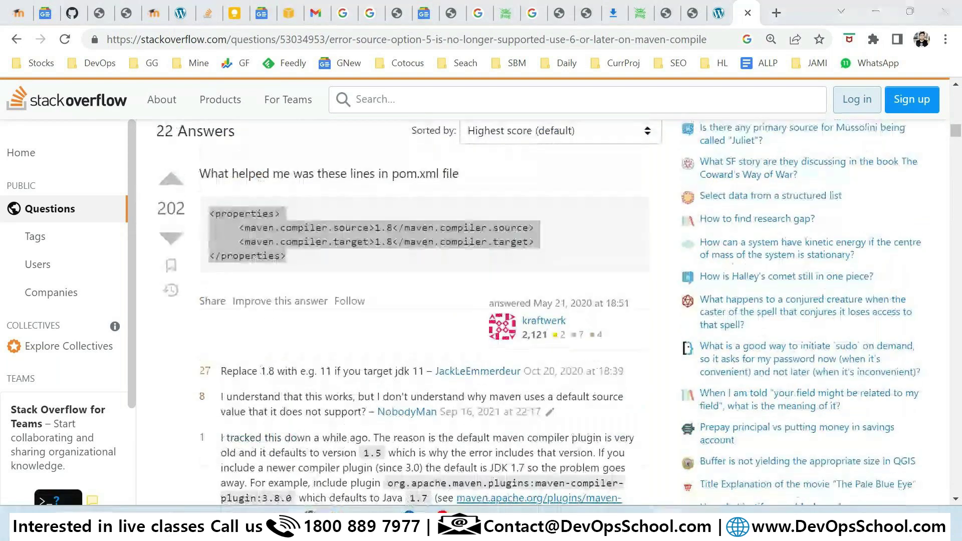
- Switch to Notepad++, paste the 1.8 compiler properties block between dependencies and distributionManagement in pom.xml, and save the file
{"action": "key", "text": "alt+Tab"}
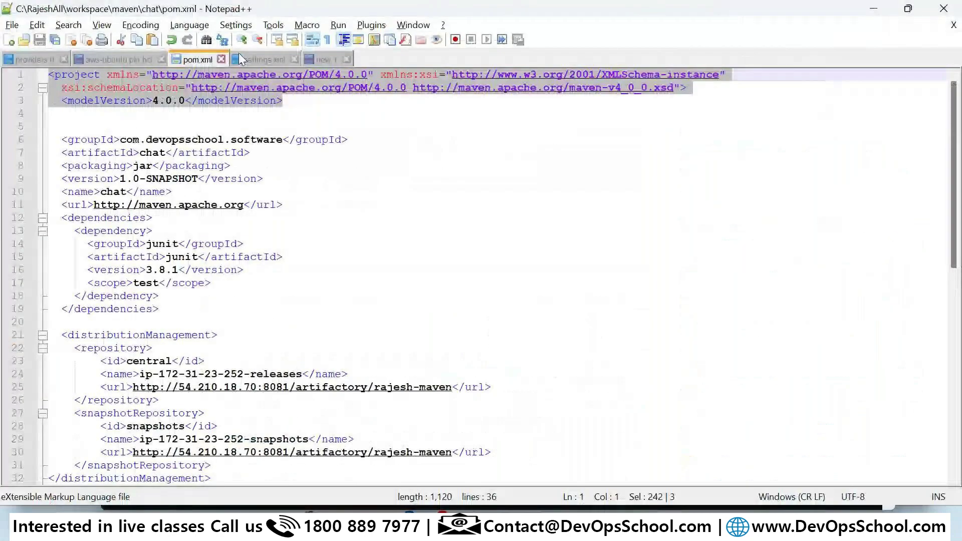
{"action": "scroll", "coordinate": [185, 252], "scroll_direction": "down", "scroll_amount": 3}
{"action": "left_click", "coordinate": [149, 201]}
{"action": "key", "text": "Return"}
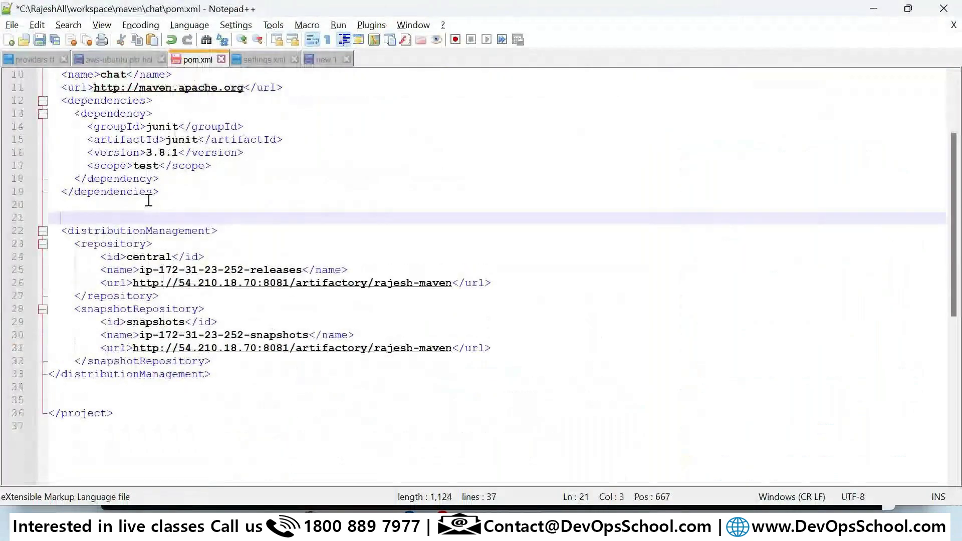
{"action": "key", "text": "ctrl+v"}
{"action": "key", "text": "ctrl+s"}
- Switch to Command Prompt, clear the console, and rerun mvn deploy in the chat project folder
{"action": "key", "text": "alt+Tab"}
{"action": "type", "text": "cls"}
{"action": "key", "text": "Return"}
{"action": "key", "text": "Up"}
{"action": "key", "text": "Up"}
{"action": "key", "text": "Return"}
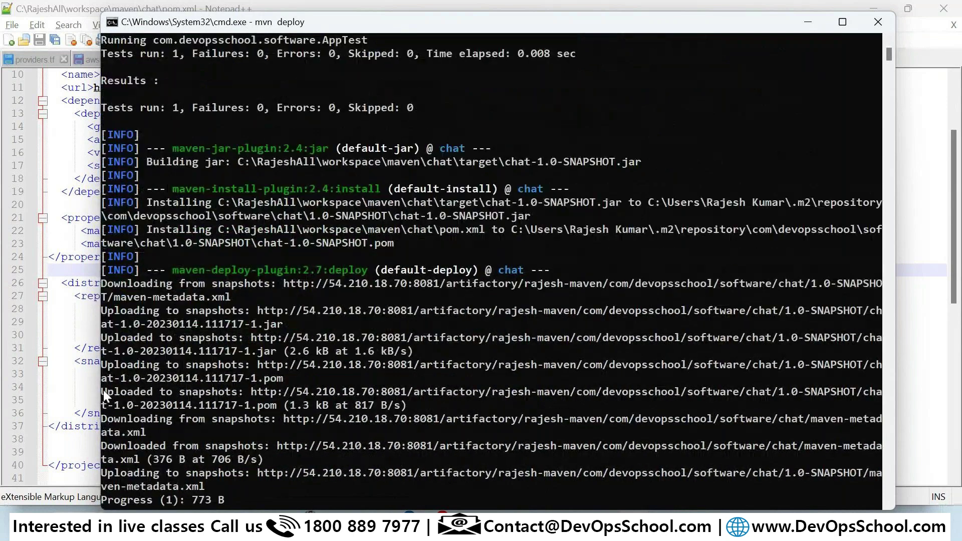
- Examine the snapshot upload lines in the mvn deploy output
{"action": "left_click", "coordinate": [104, 341]}
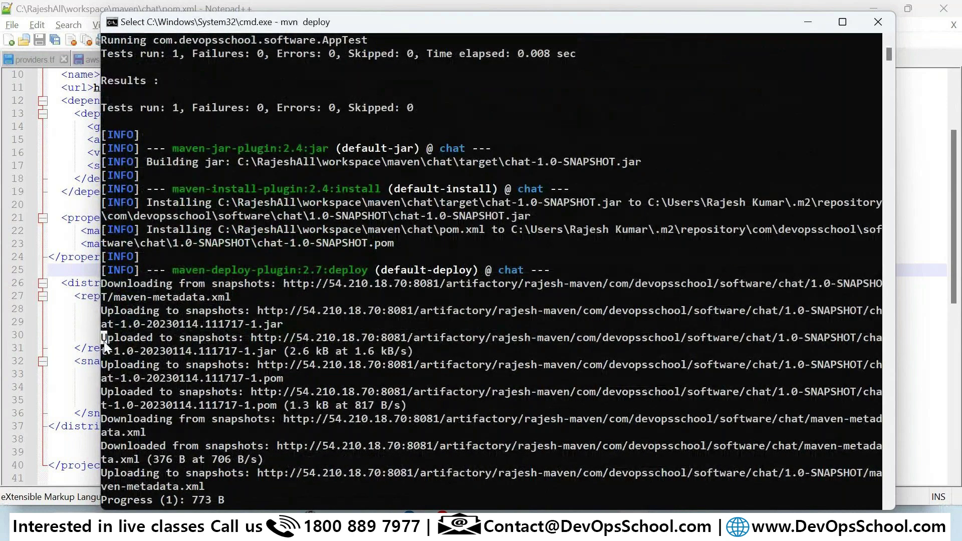
{"action": "left_click_drag", "start_coordinate": [104, 341], "coordinate": [369, 472]}
{"action": "scroll", "coordinate": [381, 461], "scroll_direction": "down", "scroll_amount": 4}
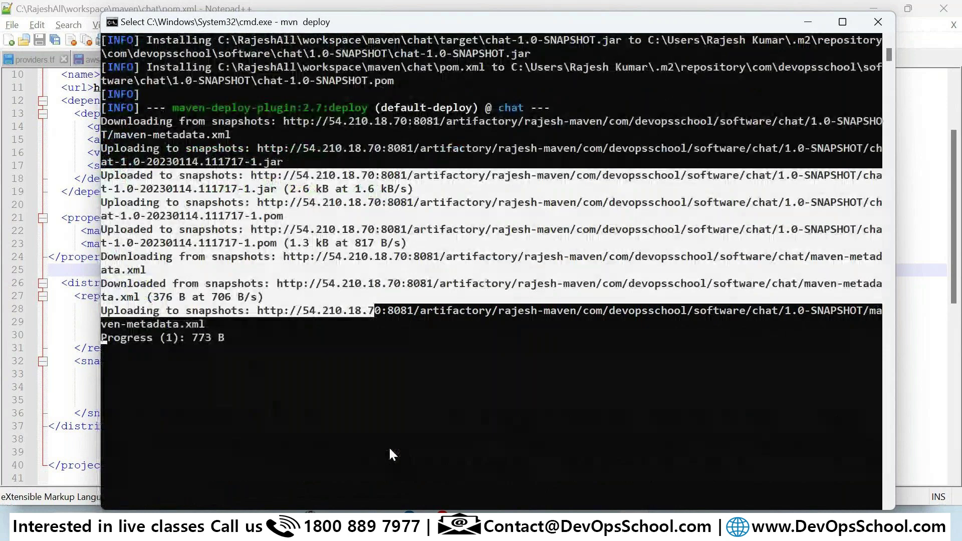
{"action": "scroll", "coordinate": [391, 453], "scroll_direction": "down", "scroll_amount": 2}
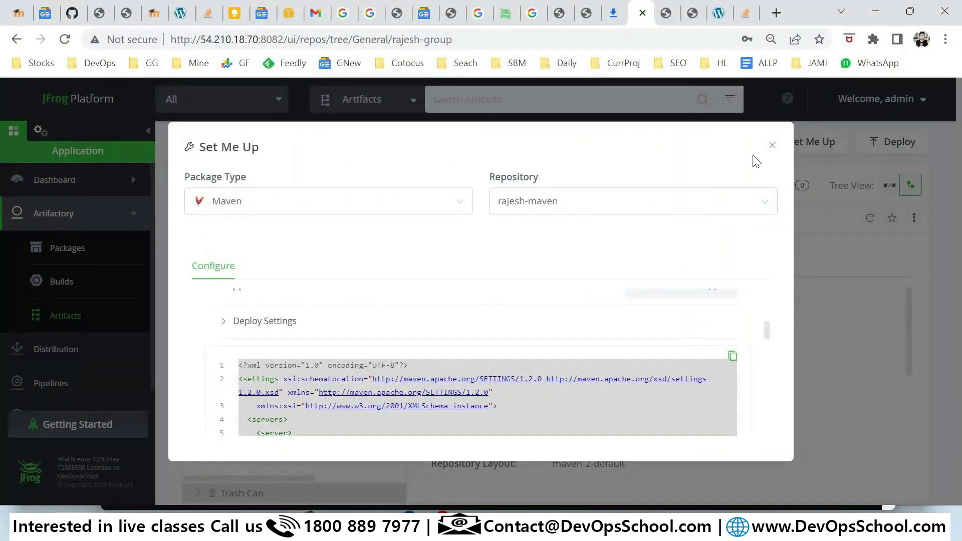
- In Artifactory, close the Set Me Up dialog, check the packages page, and expand the rajesh-maven repository in the artifacts tree
{"action": "left_click", "coordinate": [771, 145]}
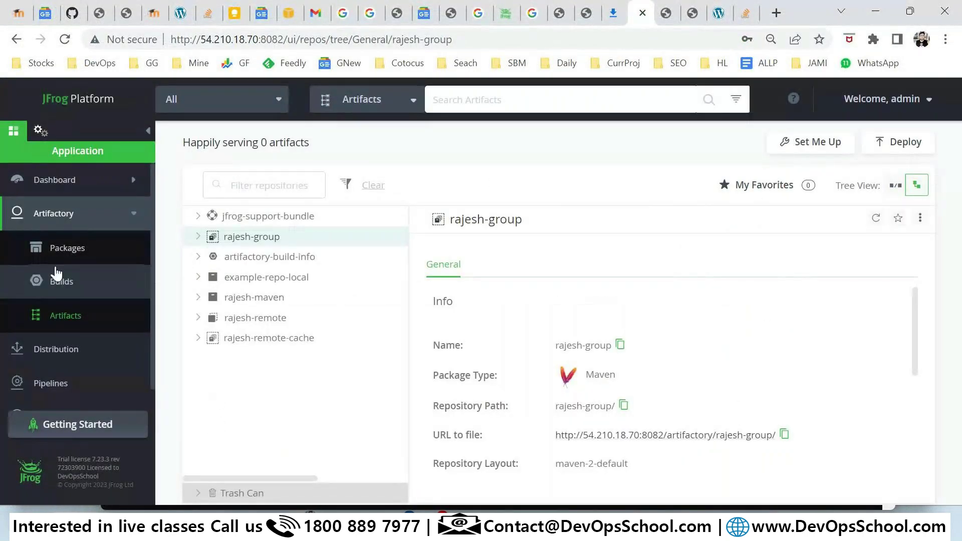
{"action": "left_click", "coordinate": [60, 251]}
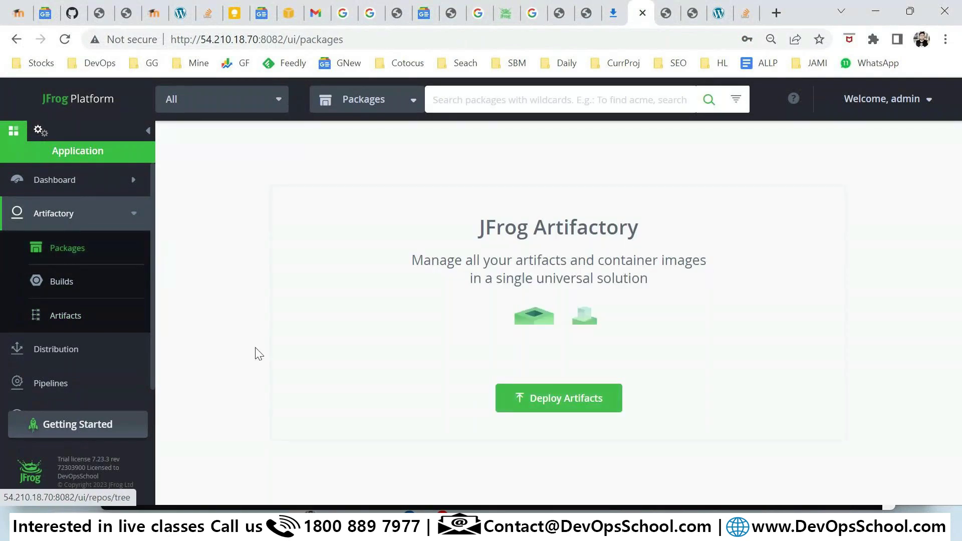
{"action": "left_click", "coordinate": [67, 322]}
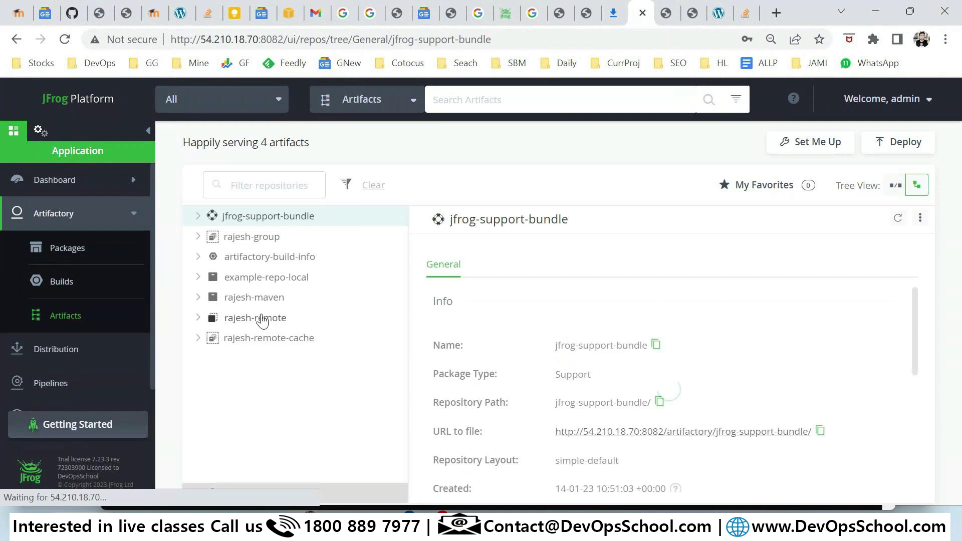
{"action": "left_click", "coordinate": [199, 299]}
- Switch to Notepad++ and review the groupId, artifactId and version that identify the deployed artifact in pom.xml
{"action": "key", "text": "alt+Tab"}
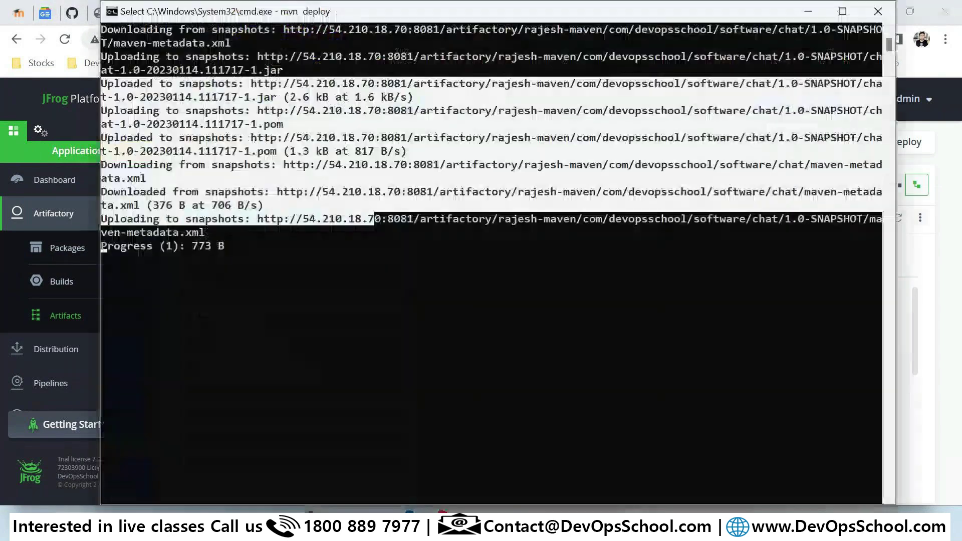
{"action": "key", "text": "alt+Tab"}
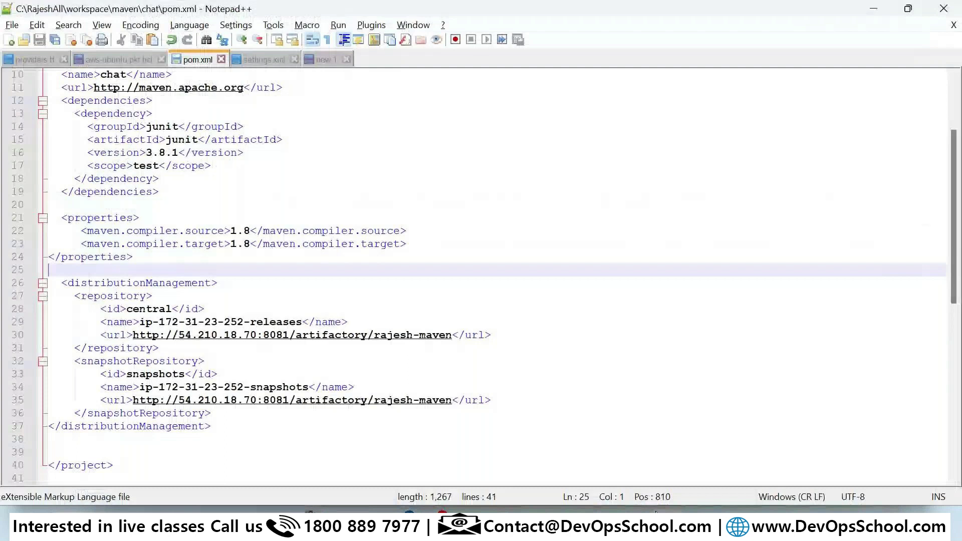
{"action": "scroll", "coordinate": [593, 366], "scroll_direction": "up", "scroll_amount": 3}
{"action": "left_click", "coordinate": [222, 140]}
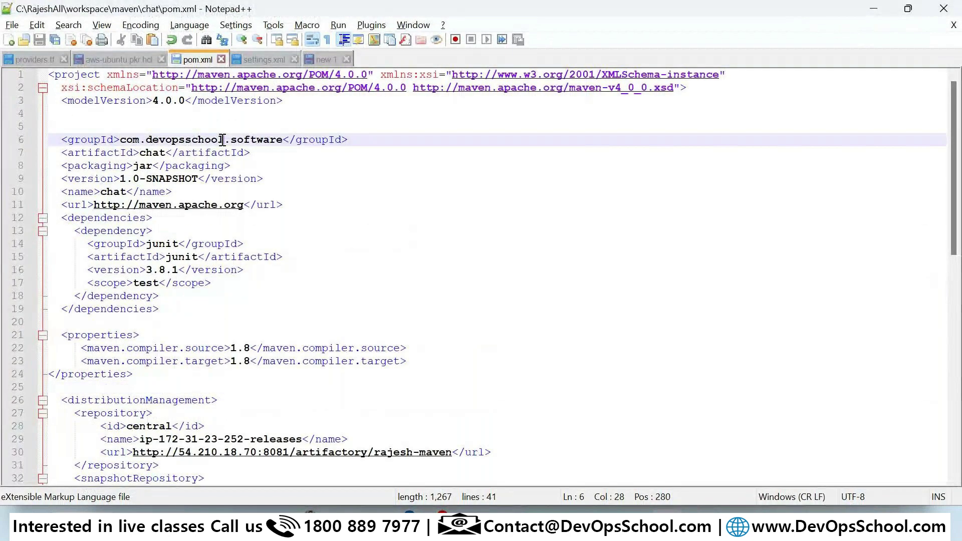
{"action": "double_click", "coordinate": [253, 140]}
{"action": "double_click", "coordinate": [147, 153]}
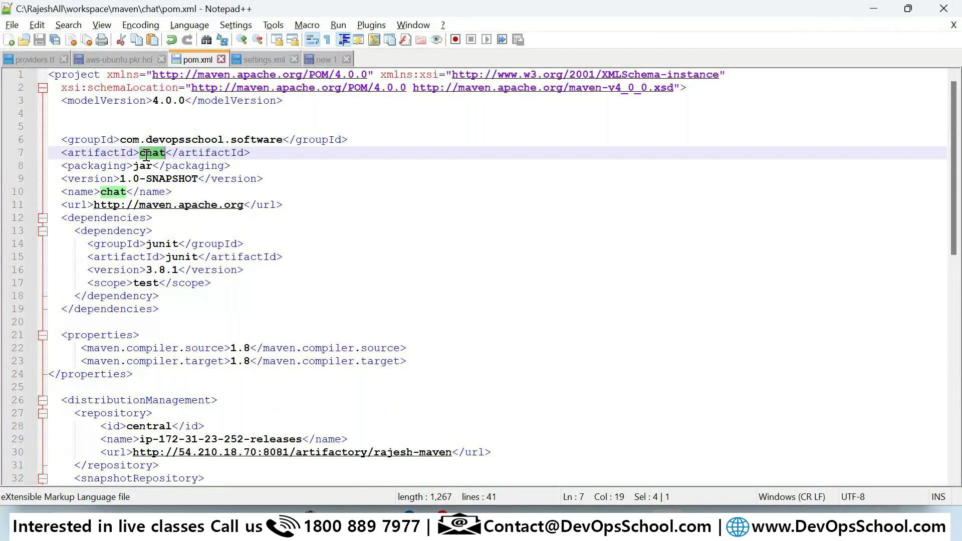
{"action": "left_click_drag", "start_coordinate": [120, 181], "coordinate": [206, 180]}
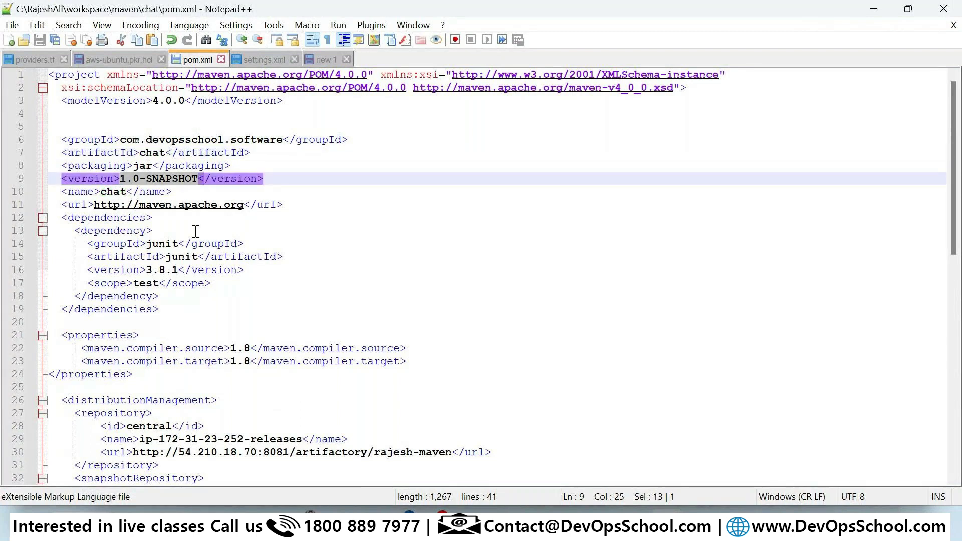
- Check the deploy console, switch to Artifactory, and expand the com, devopsschool, software and chat folders under rajesh-maven
{"action": "key", "text": "alt+Tab"}
{"action": "scroll", "coordinate": [283, 295], "scroll_direction": "down", "scroll_amount": 2}
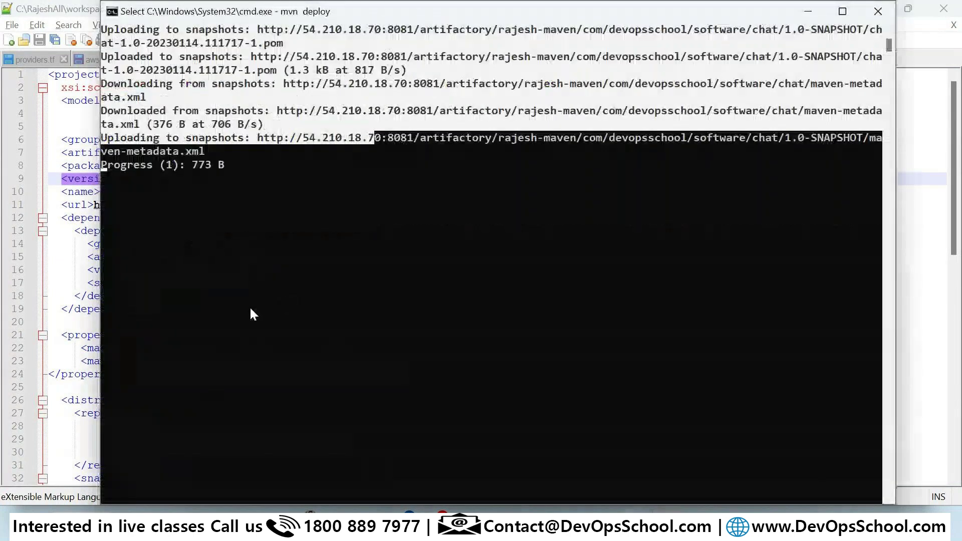
{"action": "key", "text": "alt+Tab"}
{"action": "left_click", "coordinate": [217, 320]}
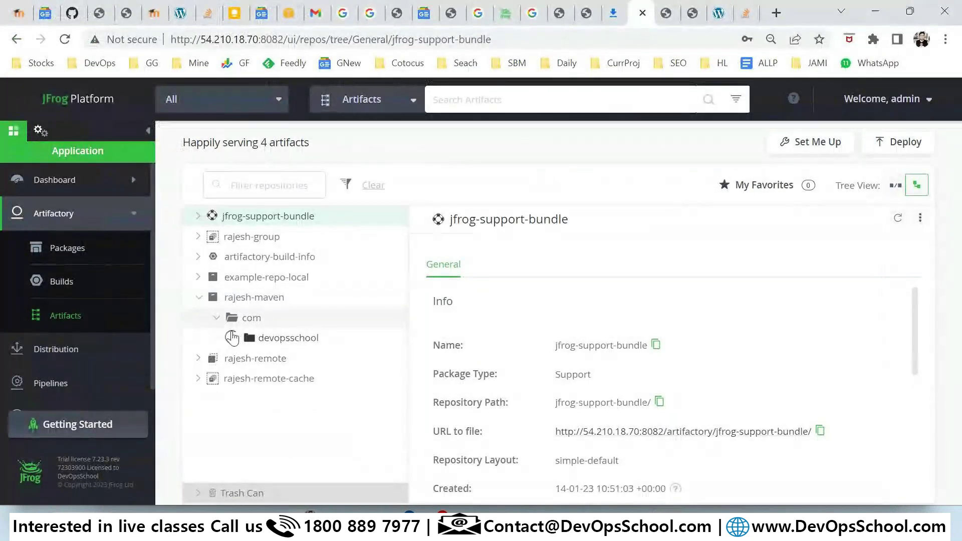
{"action": "left_click", "coordinate": [232, 338]}
{"action": "left_click", "coordinate": [252, 358]}
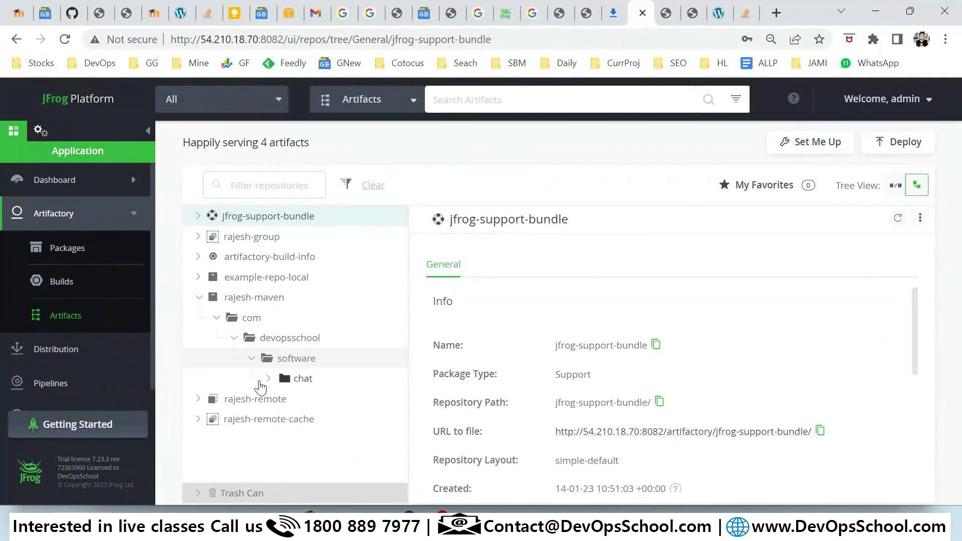
{"action": "left_click", "coordinate": [301, 379]}
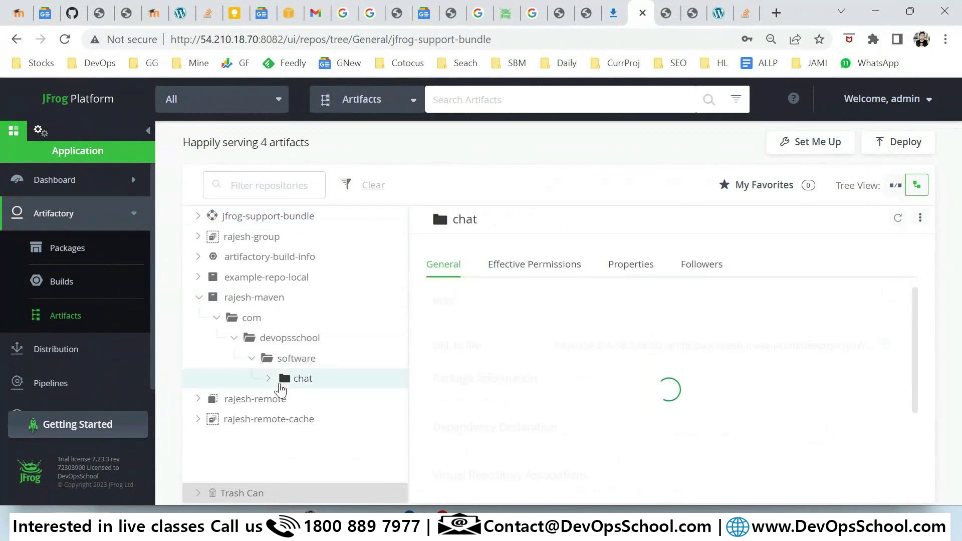
{"action": "left_click", "coordinate": [271, 379]}
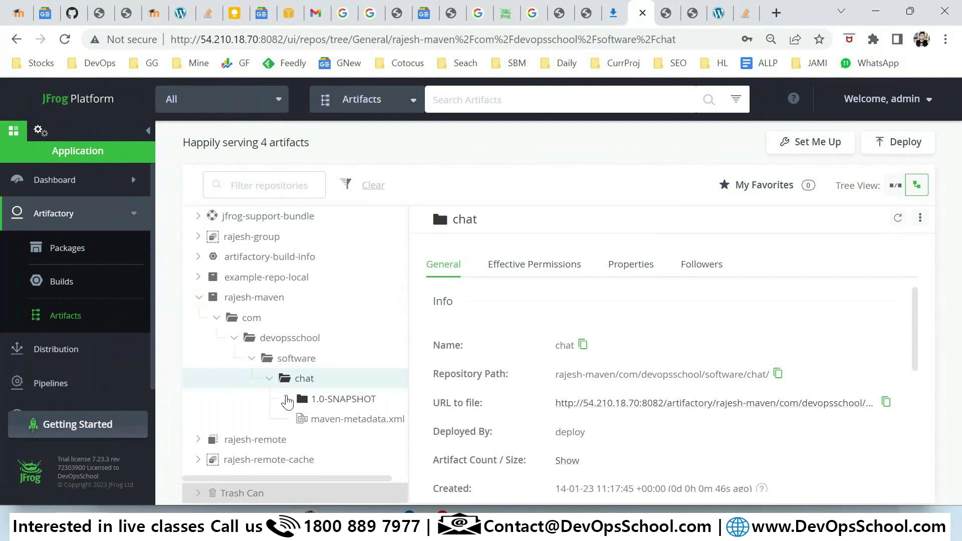
- Expand the 1.0-SNAPSHOT folder, show the details of its chat jar, and widen the artifacts tree
{"action": "left_click", "coordinate": [287, 399]}
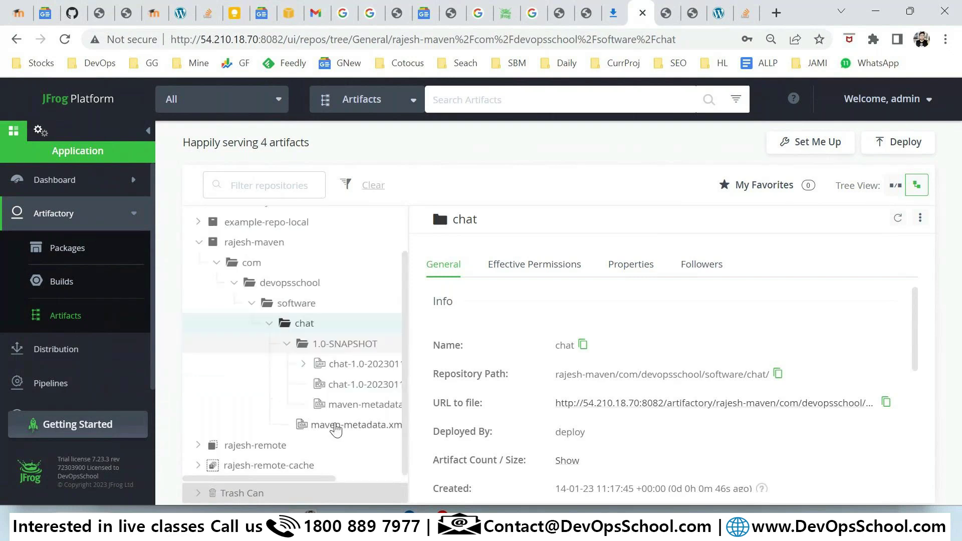
{"action": "left_click", "coordinate": [396, 372]}
{"action": "left_click_drag", "start_coordinate": [410, 377], "coordinate": [462, 405]}
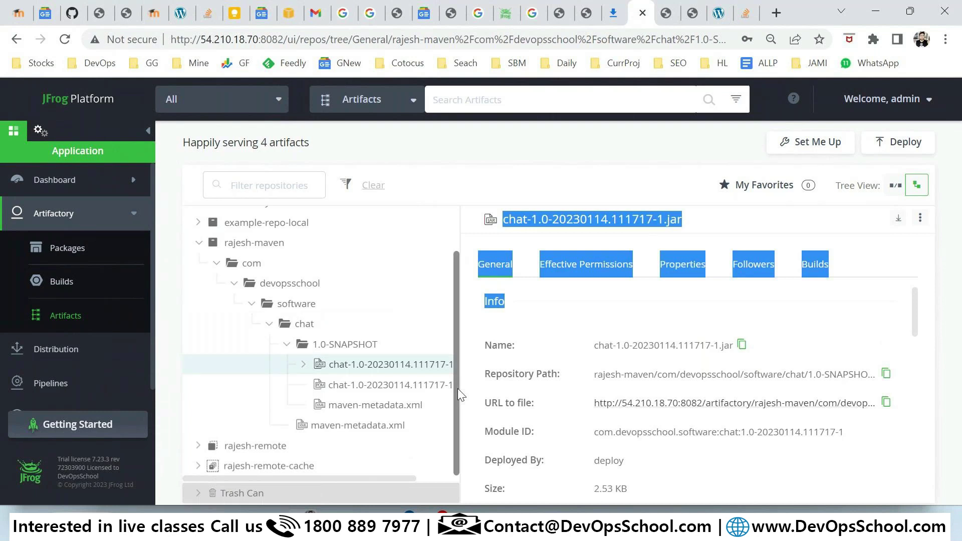
- Switch to pom.xml in Notepad++, remove -SNAPSHOT so the project version is 1.0, and save the file
{"action": "left_click", "coordinate": [667, 521]}
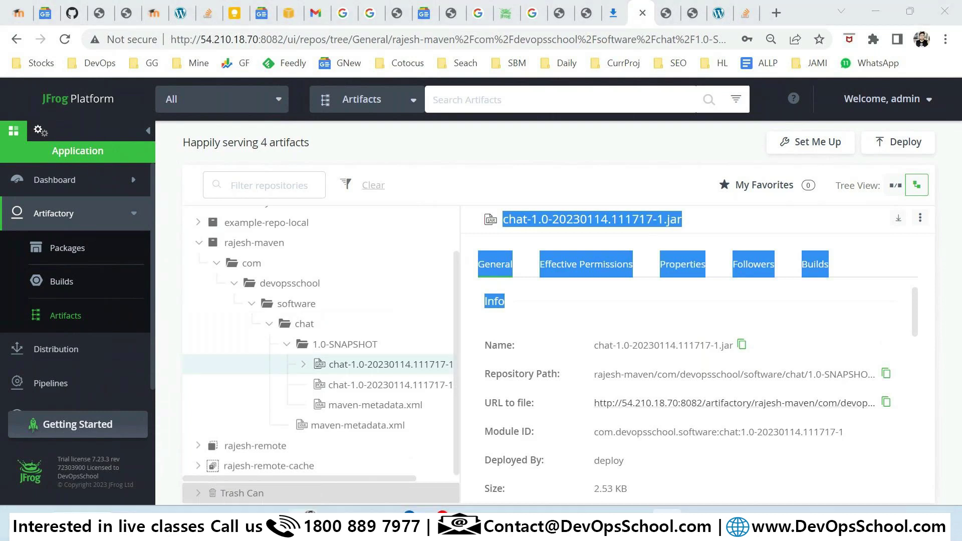
{"action": "left_click", "coordinate": [647, 511]}
{"action": "left_click", "coordinate": [204, 243]}
{"action": "left_click_drag", "start_coordinate": [199, 179], "coordinate": [139, 177]}
{"action": "key", "text": "Delete"}
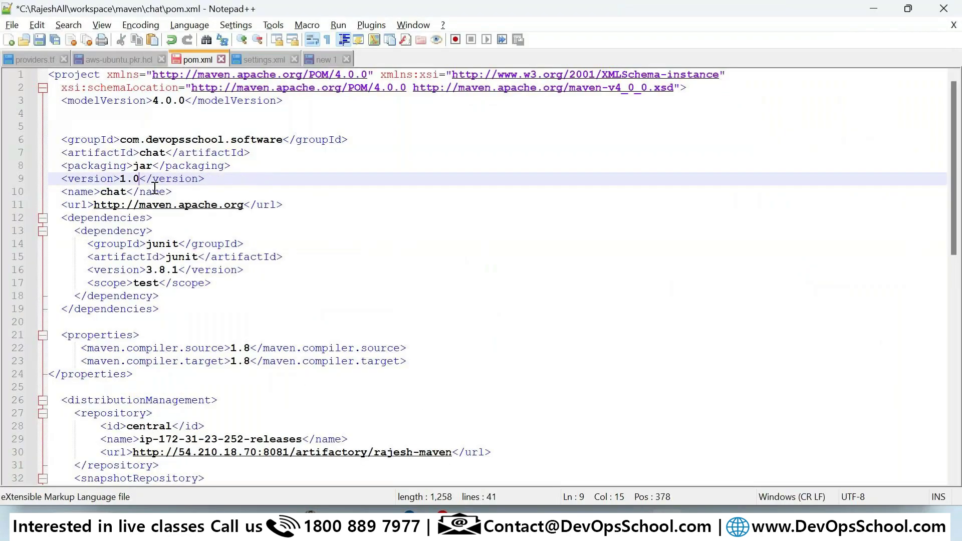
{"action": "key", "text": "ctrl+s"}
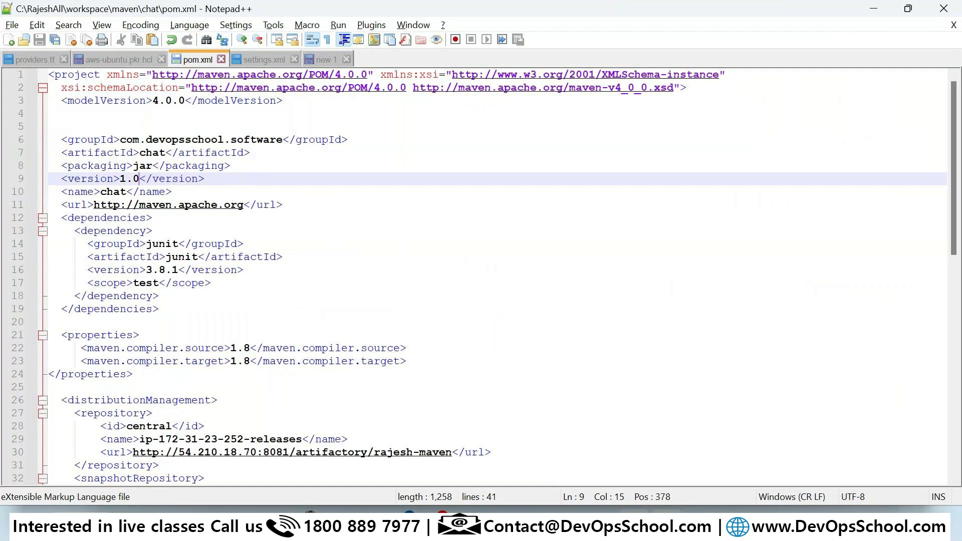
- Switch to Command Prompt and rerun mvn deploy in the chat project folder
{"action": "left_click", "coordinate": [642, 511]}
{"action": "key", "text": "Return"}
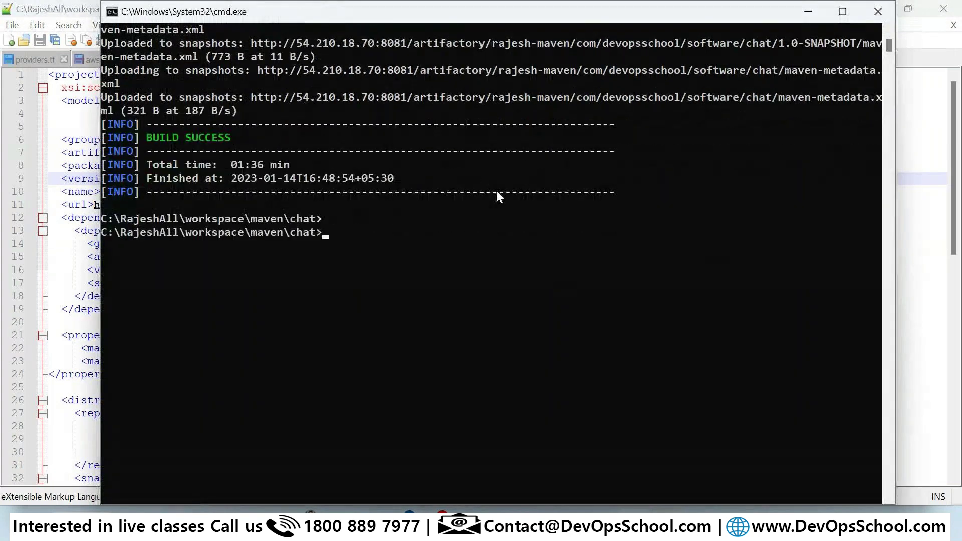
{"action": "key", "text": "Up"}
{"action": "key", "text": "Return"}
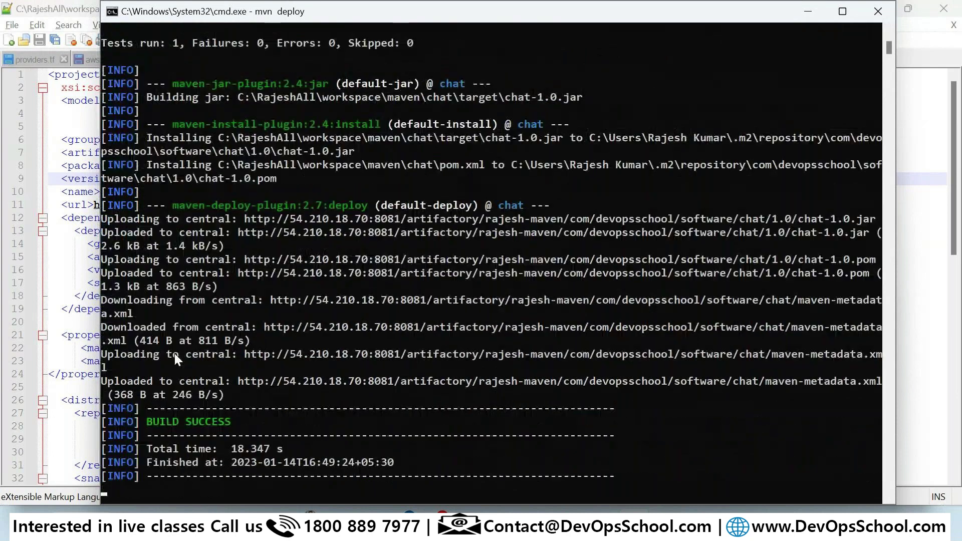
{"action": "scroll", "coordinate": [125, 222], "scroll_direction": "down", "scroll_amount": 4}
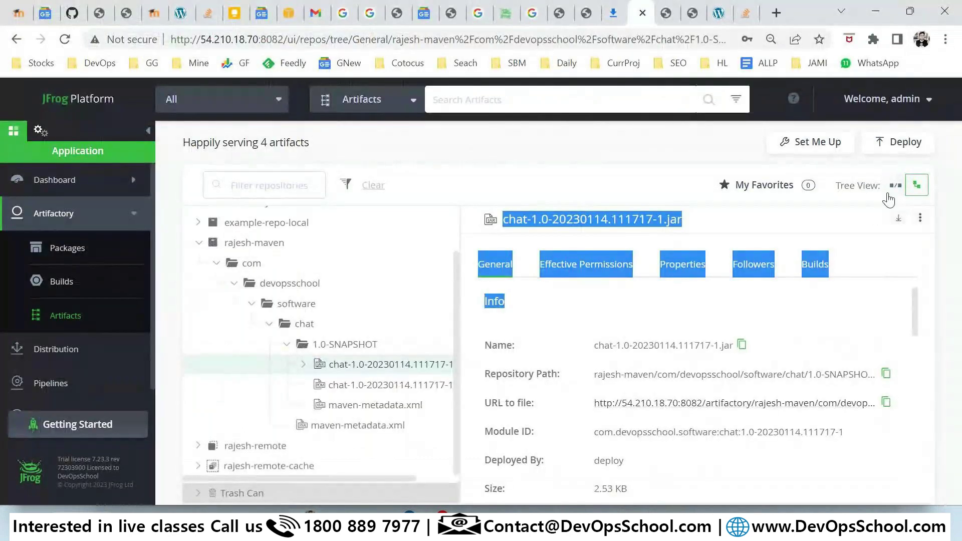
- In Artifactory, check the actions available for the snapshot jar and show the 1.0-SNAPSHOT folder's details
{"action": "left_click", "coordinate": [920, 218]}
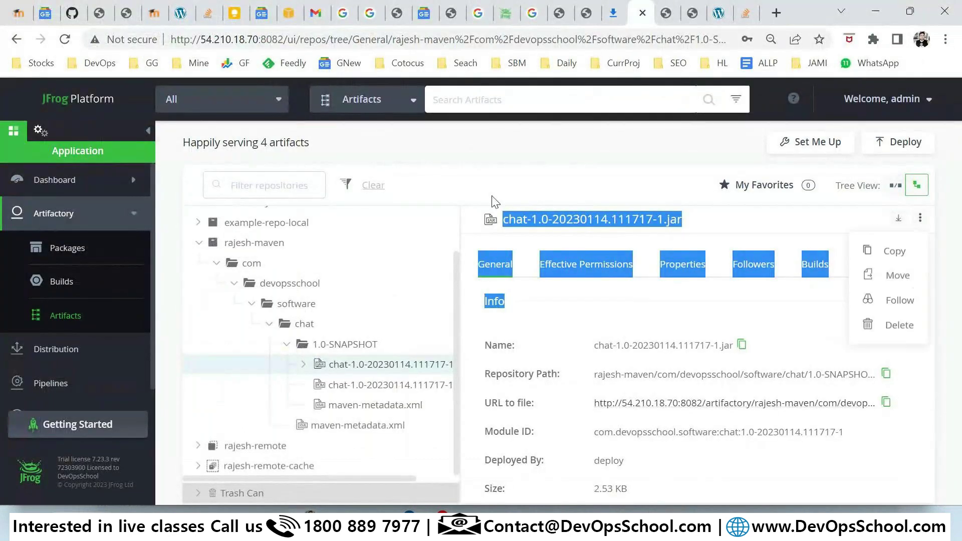
{"action": "scroll", "coordinate": [374, 210], "scroll_direction": "up", "scroll_amount": 2}
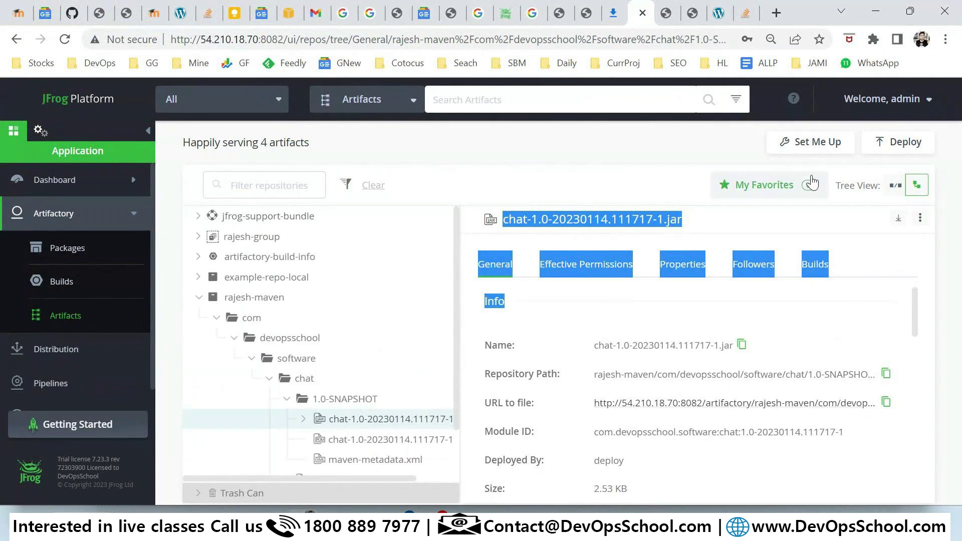
{"action": "left_click", "coordinate": [921, 221]}
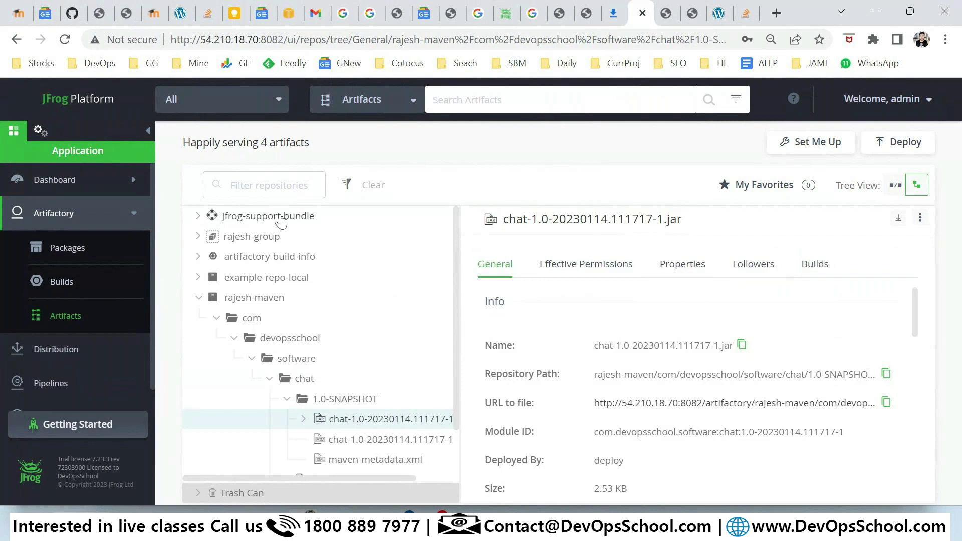
{"action": "left_click", "coordinate": [319, 401]}
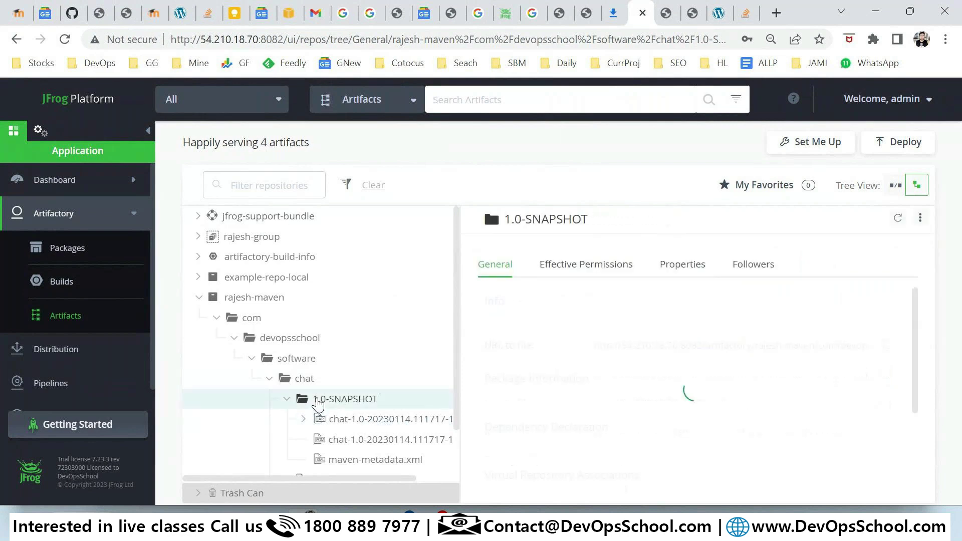
{"action": "scroll", "coordinate": [384, 422], "scroll_direction": "down", "scroll_amount": 1}
{"action": "scroll", "coordinate": [341, 391], "scroll_direction": "down", "scroll_amount": 1}
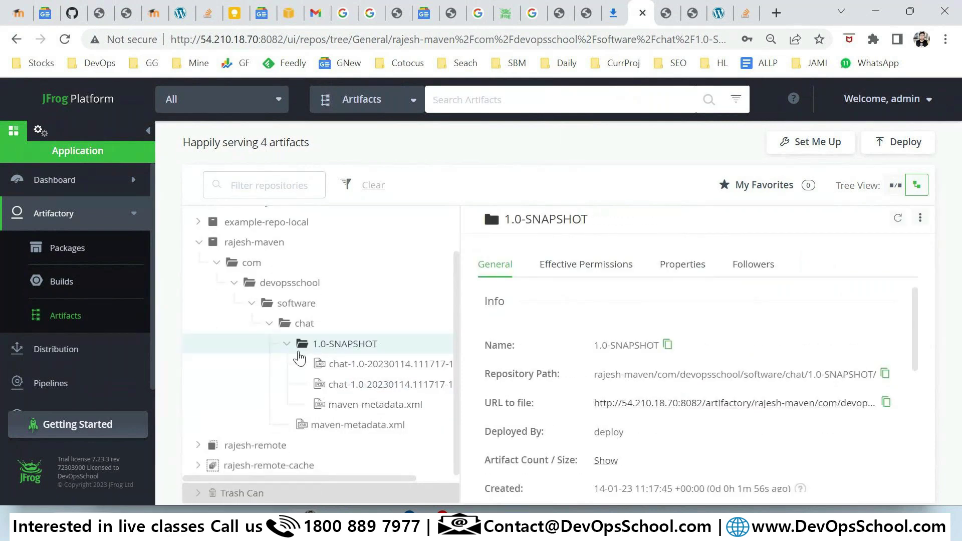
- Collapse and refresh the chat folder, expand its 1.0 folder, and show the details of chat-1.0.jar
{"action": "left_click", "coordinate": [270, 326]}
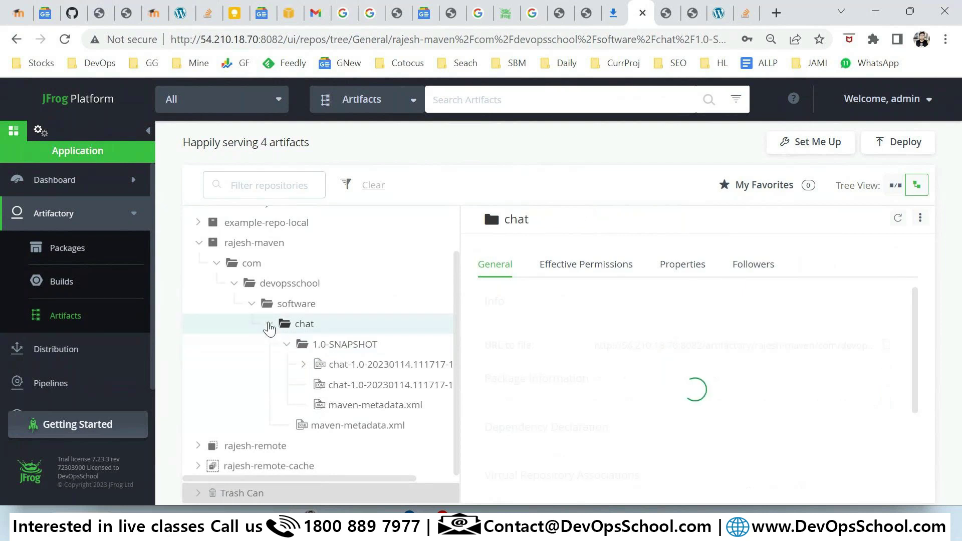
{"action": "left_click", "coordinate": [269, 326]}
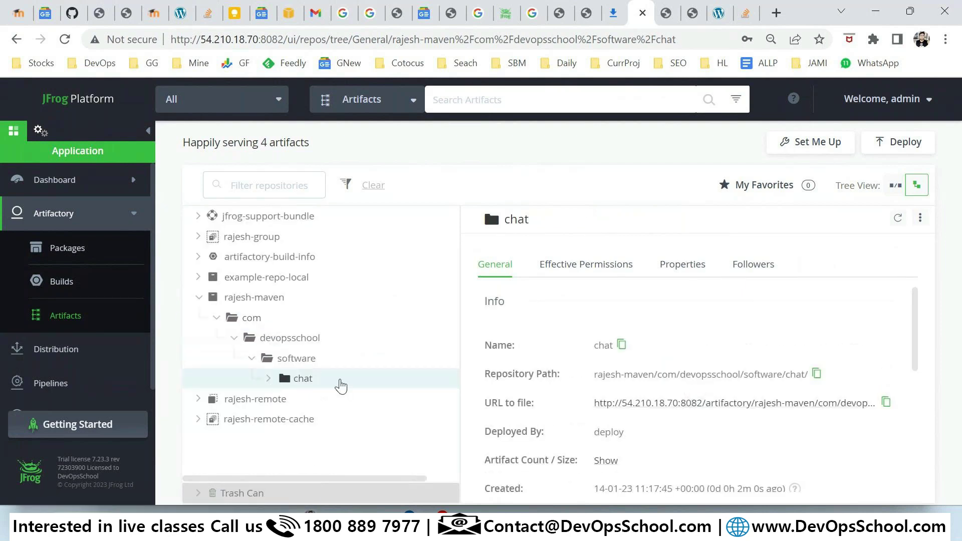
{"action": "left_click", "coordinate": [898, 218]}
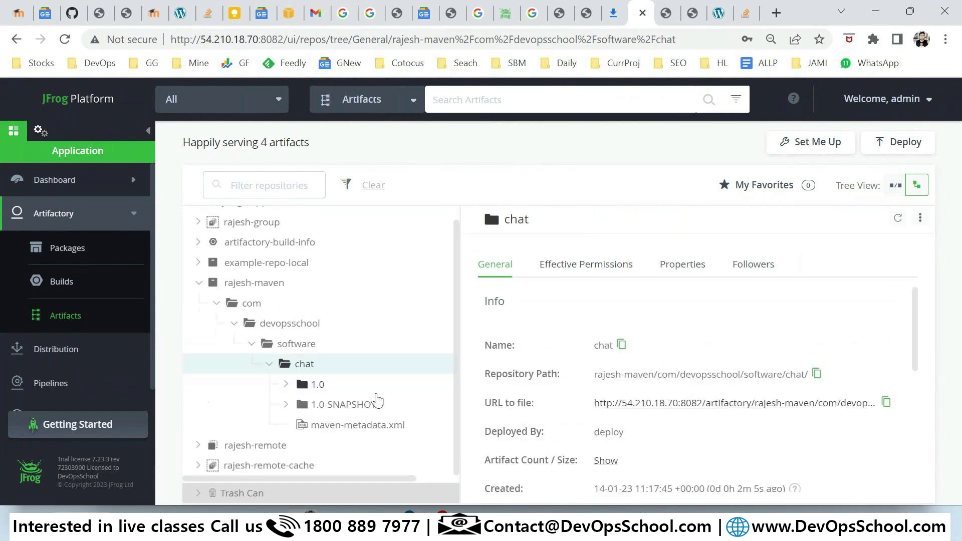
{"action": "left_click", "coordinate": [286, 385]}
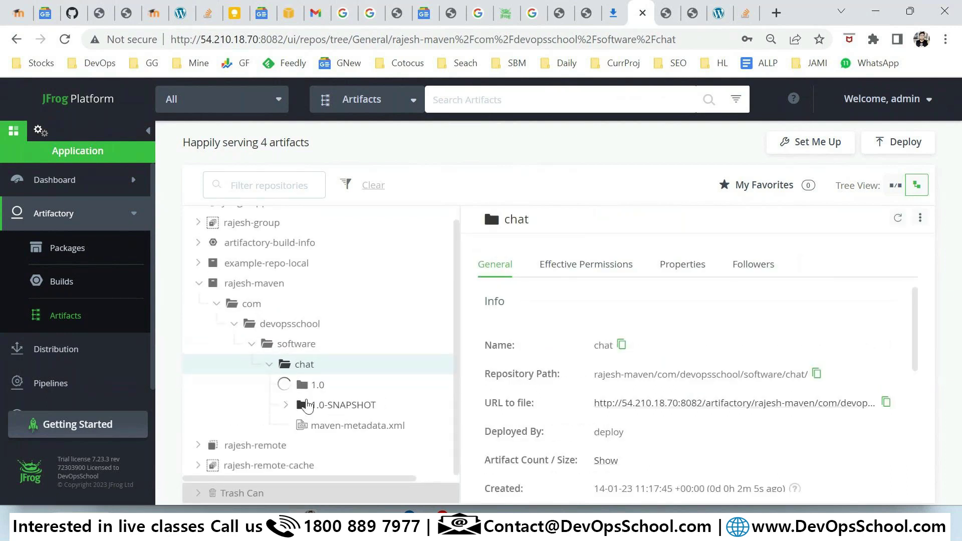
{"action": "left_click", "coordinate": [351, 407]}
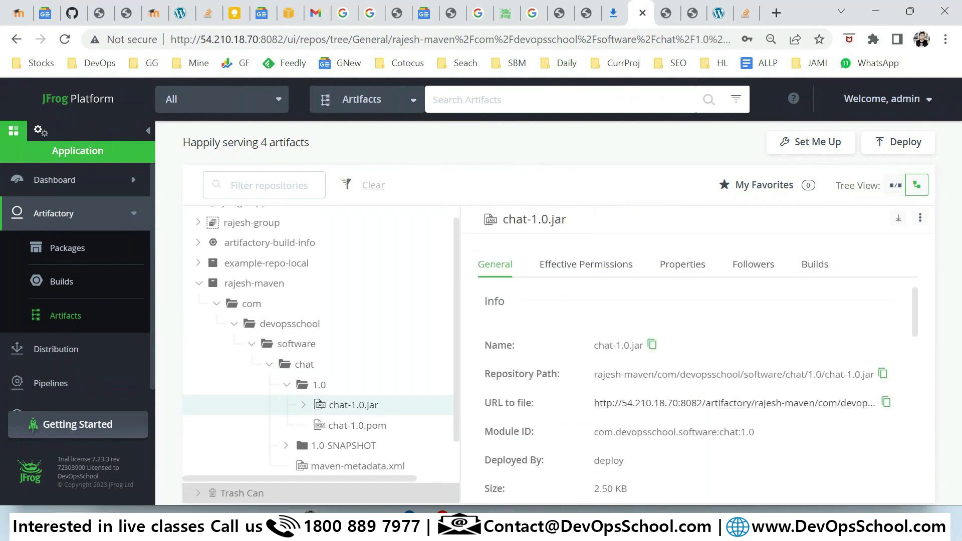
- Switch back to pom.xml in Notepad++
{"action": "key", "text": "alt+Tab"}
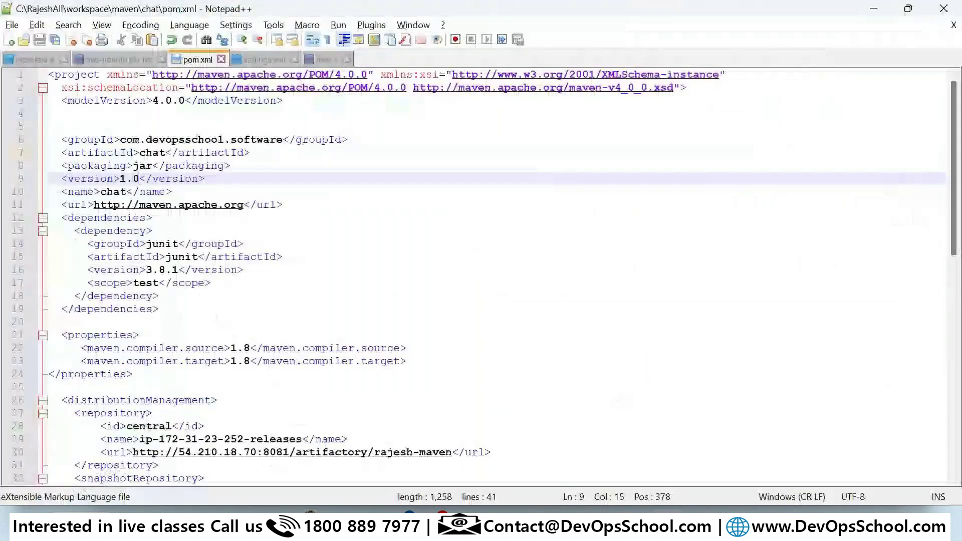